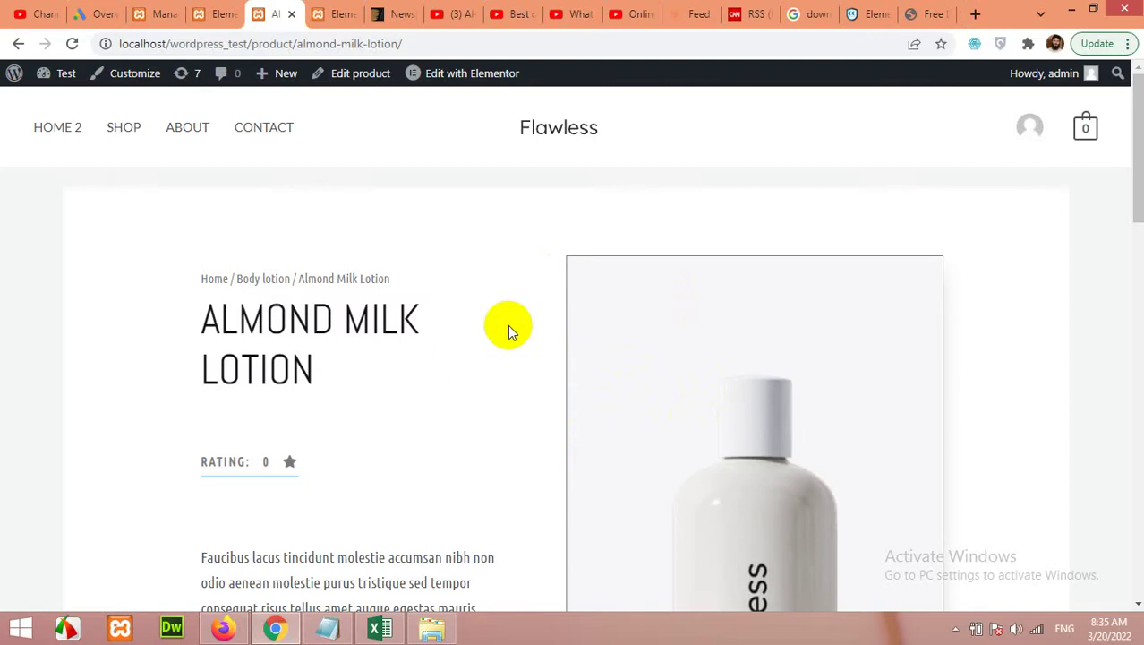
Step: Scroll through the product page to review its current layout
{"action": "scroll", "coordinate": [507, 331], "scroll_direction": "down", "scroll_amount": 3}
{"action": "scroll", "coordinate": [512, 338], "scroll_direction": "up", "scroll_amount": 3}
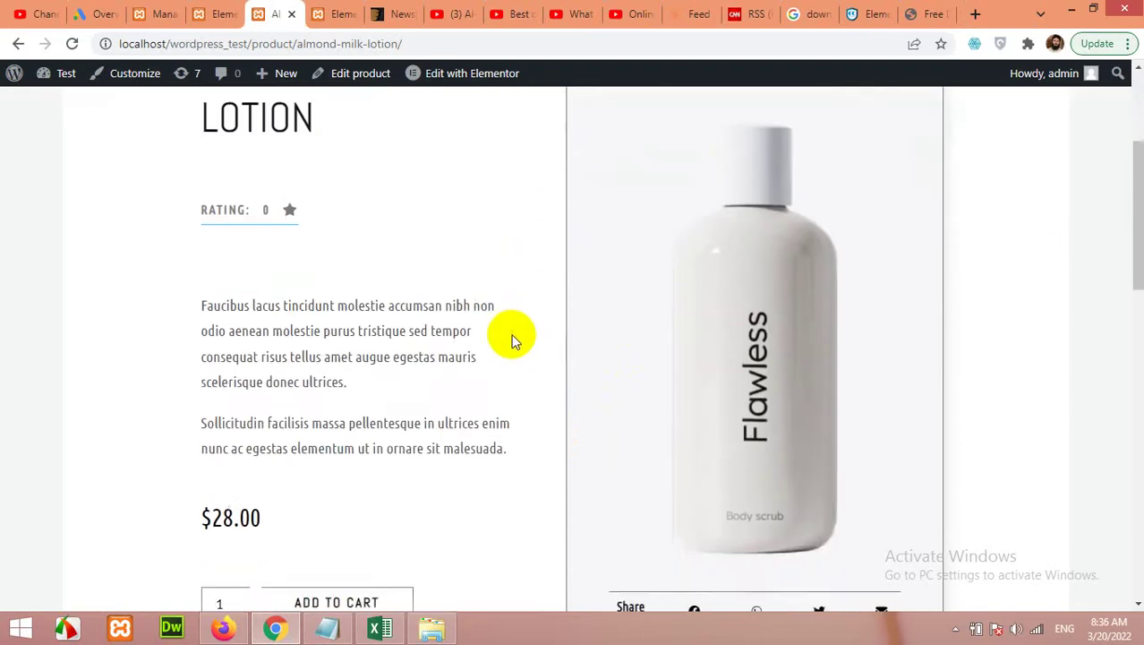
{"action": "scroll", "coordinate": [518, 317], "scroll_direction": "down", "scroll_amount": 3}
{"action": "scroll", "coordinate": [509, 350], "scroll_direction": "down", "scroll_amount": 3}
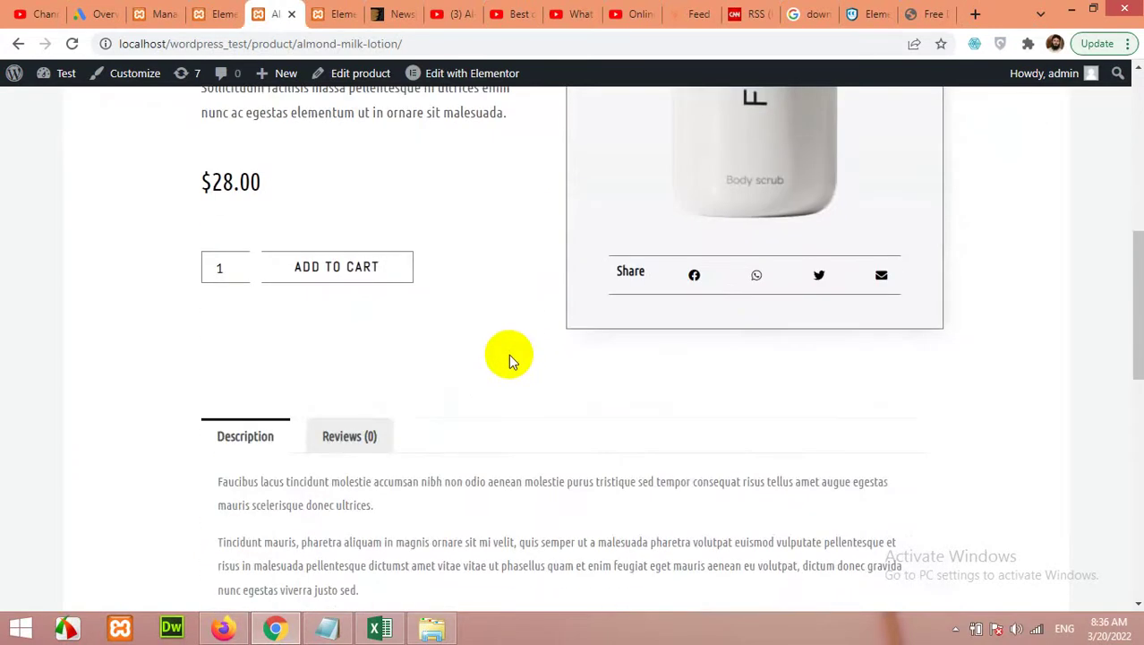
{"action": "scroll", "coordinate": [533, 389], "scroll_direction": "up", "scroll_amount": 5}
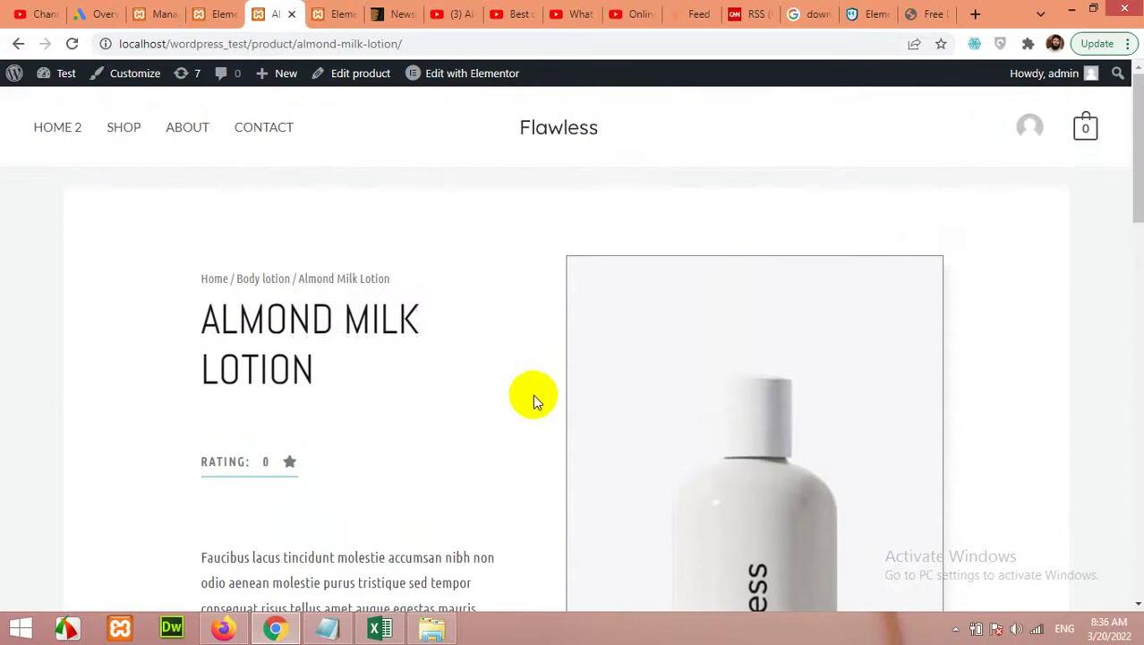
{"action": "scroll", "coordinate": [529, 407], "scroll_direction": "down", "scroll_amount": 3}
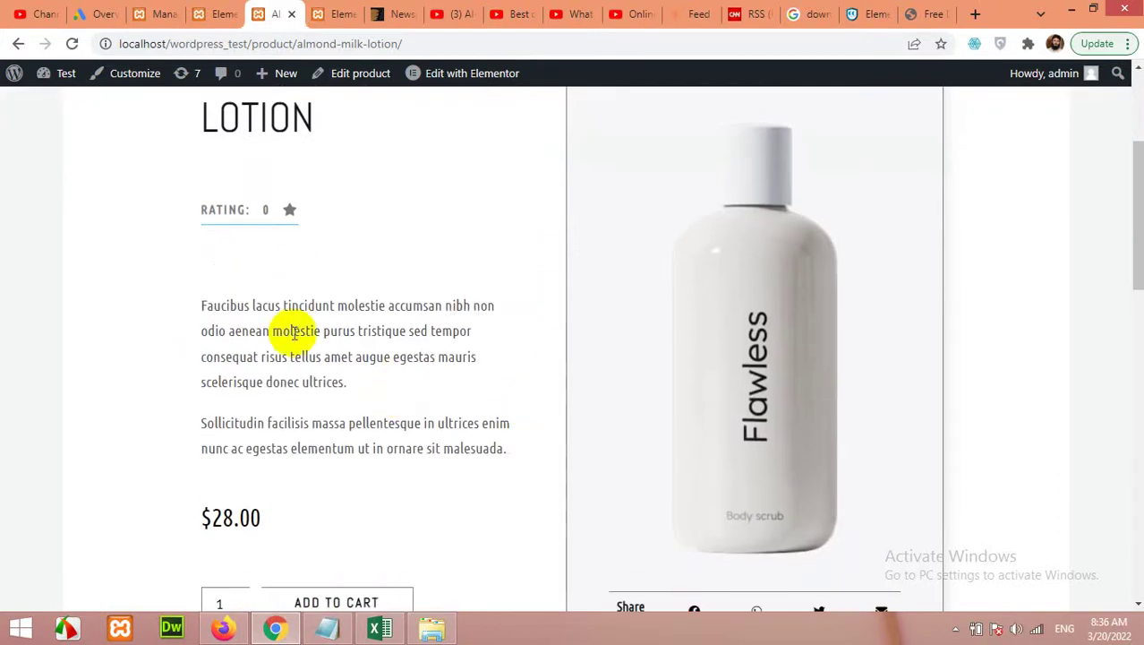
{"action": "scroll", "coordinate": [269, 269], "scroll_direction": "up", "scroll_amount": 3}
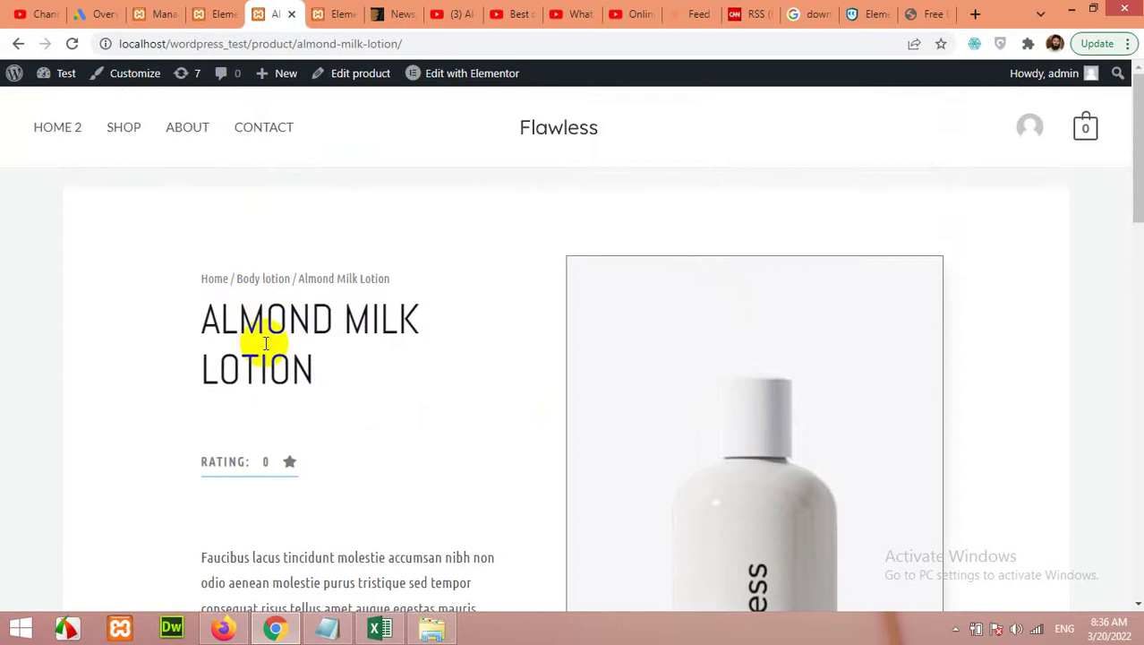
{"action": "scroll", "coordinate": [255, 366], "scroll_direction": "down", "scroll_amount": 6}
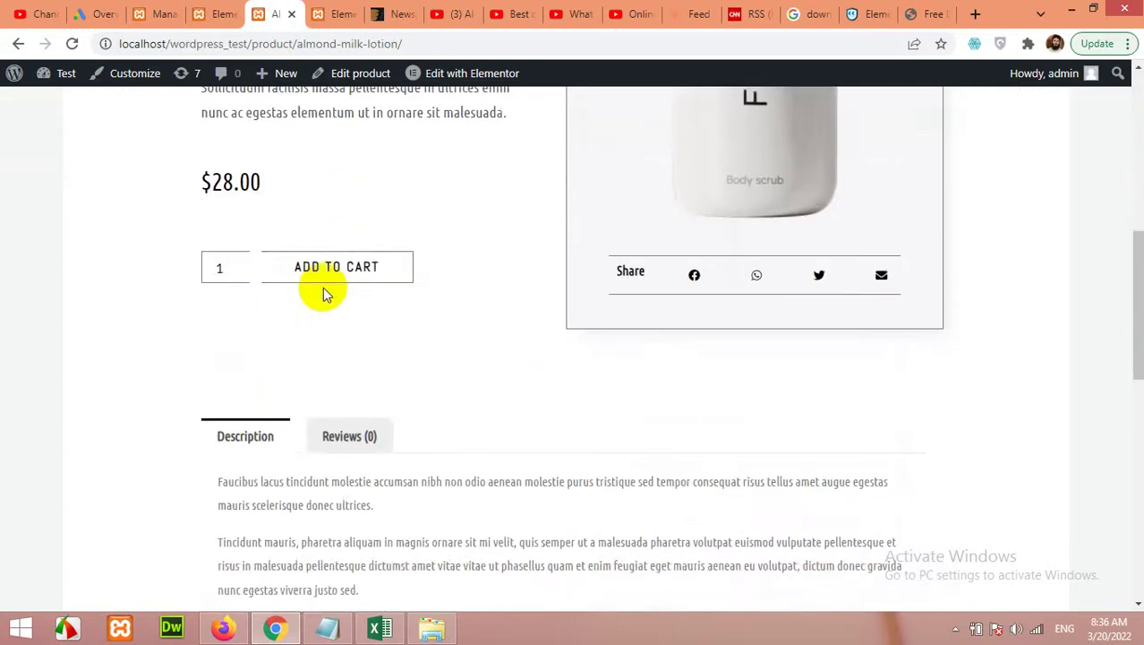
{"action": "scroll", "coordinate": [716, 269], "scroll_direction": "up", "scroll_amount": 1}
{"action": "scroll", "coordinate": [551, 363], "scroll_direction": "down", "scroll_amount": 1}
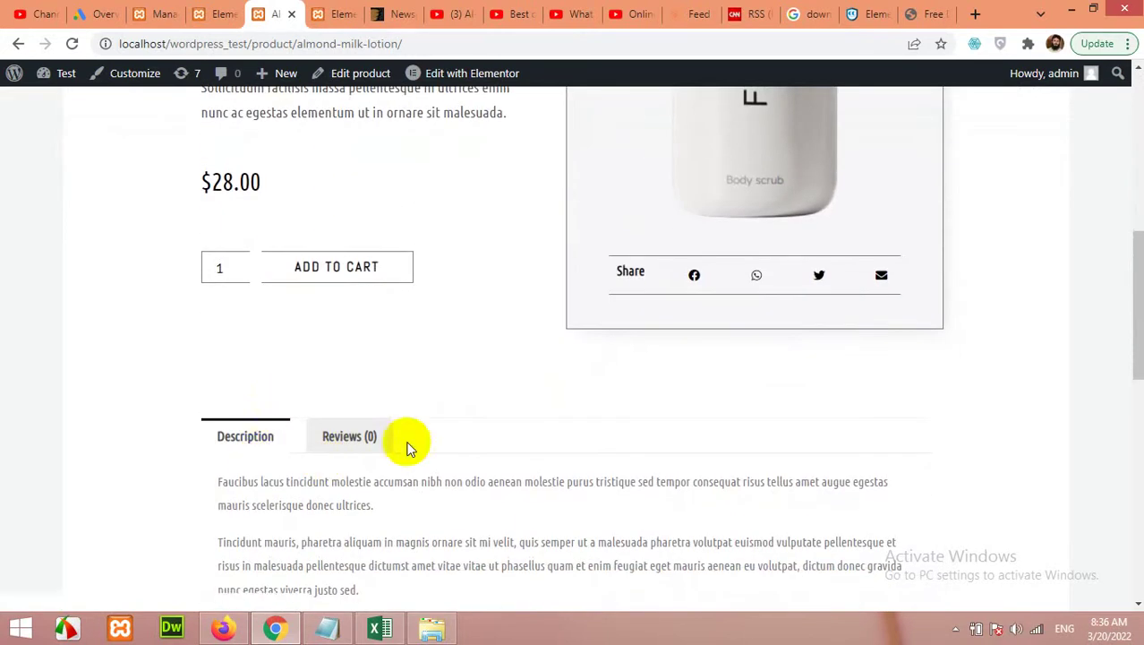
{"action": "scroll", "coordinate": [608, 498], "scroll_direction": "down", "scroll_amount": 4}
{"action": "scroll", "coordinate": [610, 497], "scroll_direction": "up", "scroll_amount": 3}
{"action": "scroll", "coordinate": [610, 495], "scroll_direction": "down", "scroll_amount": 3}
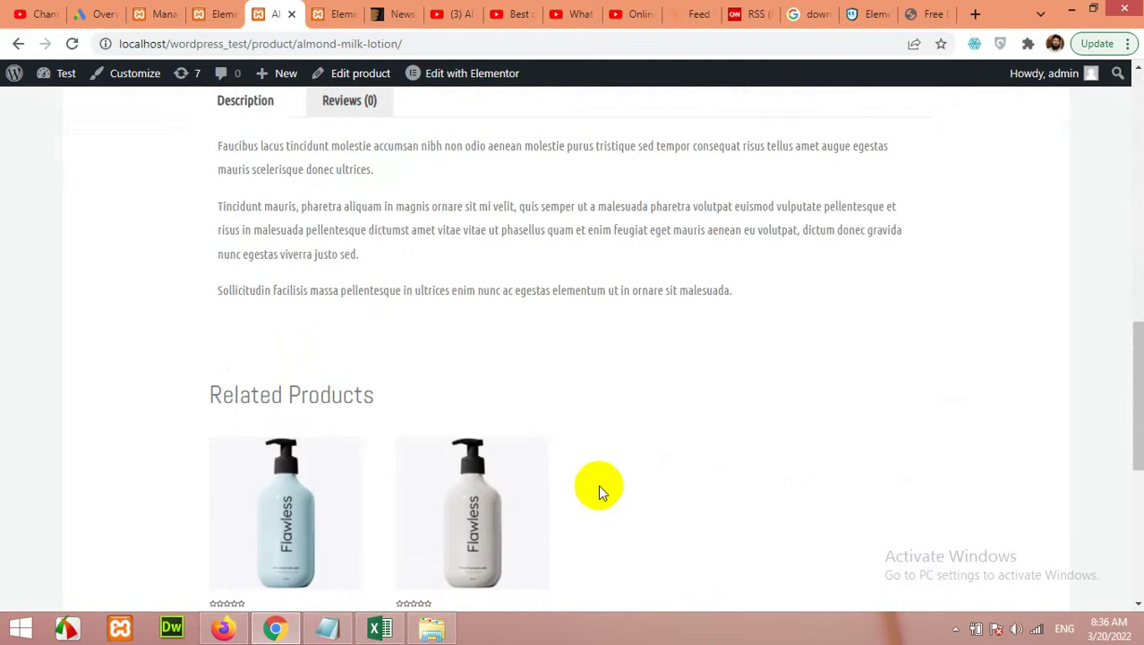
{"action": "scroll", "coordinate": [598, 485], "scroll_direction": "up", "scroll_amount": 5}
{"action": "scroll", "coordinate": [519, 493], "scroll_direction": "up", "scroll_amount": 4}
{"action": "scroll", "coordinate": [690, 397], "scroll_direction": "down", "scroll_amount": 3}
{"action": "scroll", "coordinate": [475, 425], "scroll_direction": "down", "scroll_amount": 2}
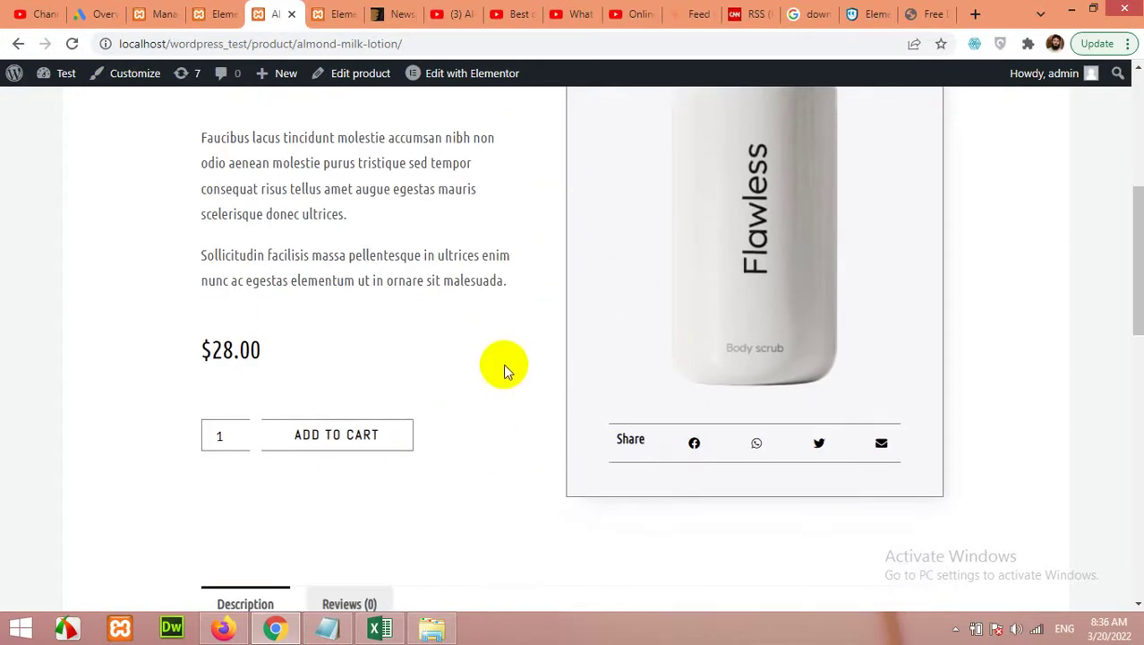
{"action": "scroll", "coordinate": [534, 443], "scroll_direction": "up", "scroll_amount": 5}
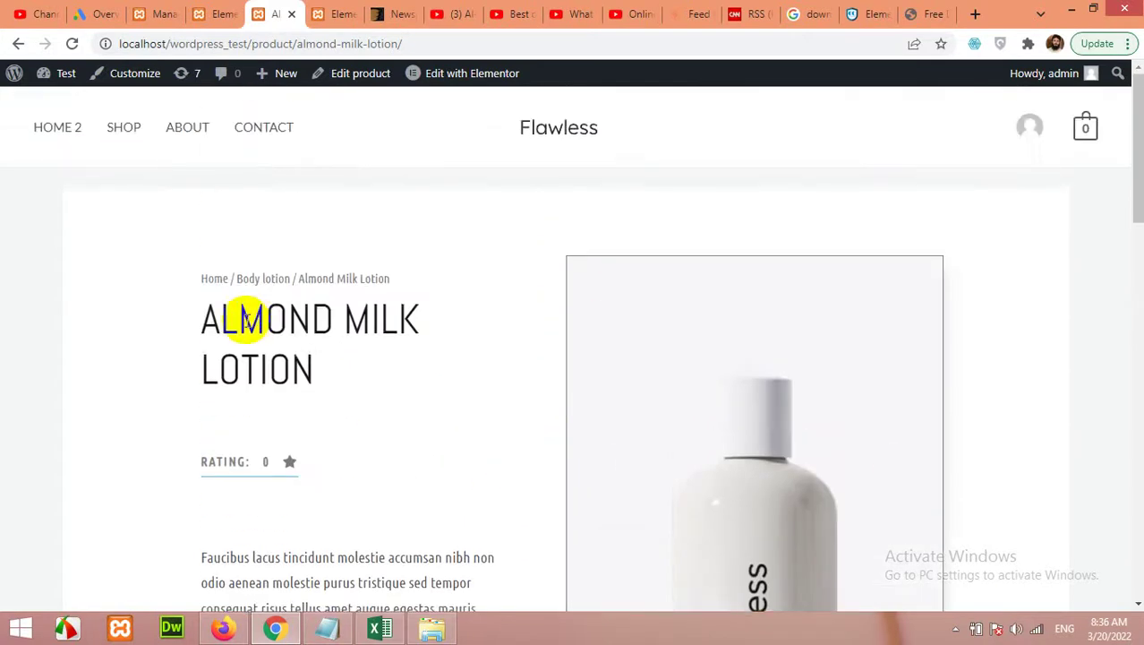
{"action": "scroll", "coordinate": [470, 375], "scroll_direction": "down", "scroll_amount": 2}
{"action": "scroll", "coordinate": [474, 378], "scroll_direction": "down", "scroll_amount": 10}
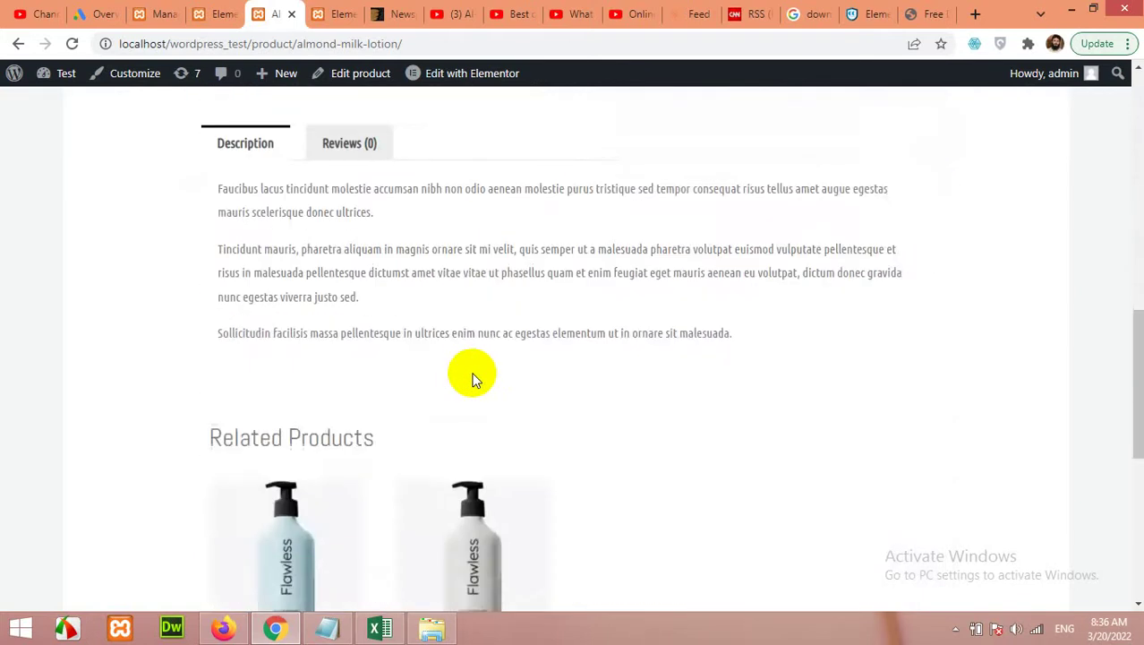
{"action": "scroll", "coordinate": [474, 378], "scroll_direction": "down", "scroll_amount": 3}
{"action": "scroll", "coordinate": [625, 415], "scroll_direction": "up", "scroll_amount": 8}
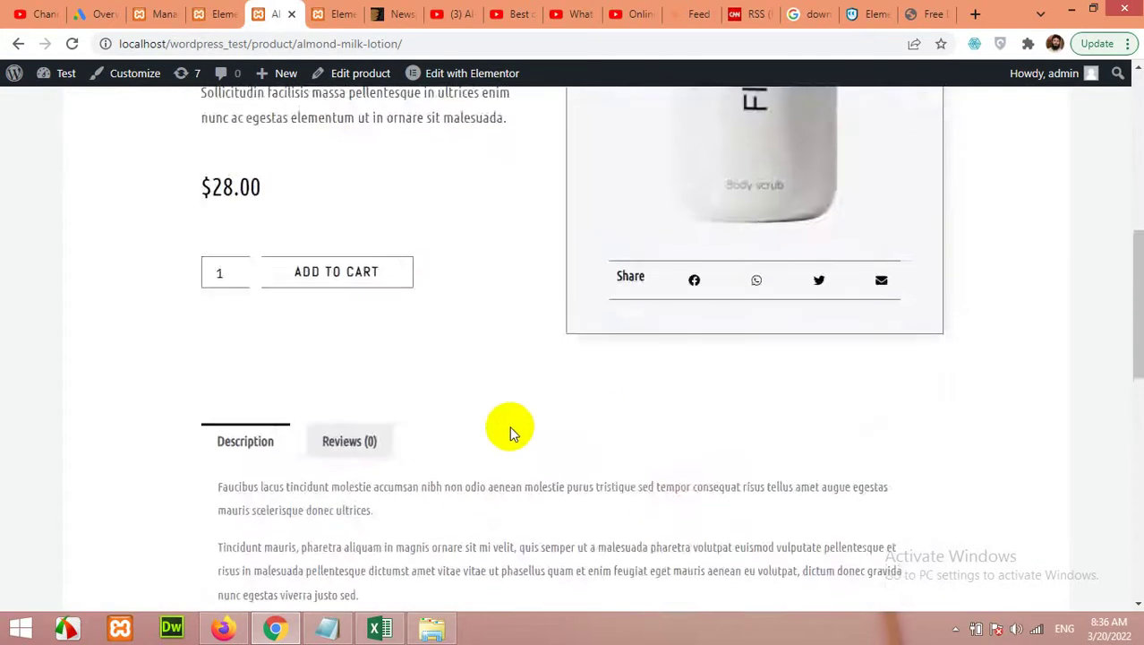
{"action": "scroll", "coordinate": [509, 425], "scroll_direction": "up", "scroll_amount": 5}
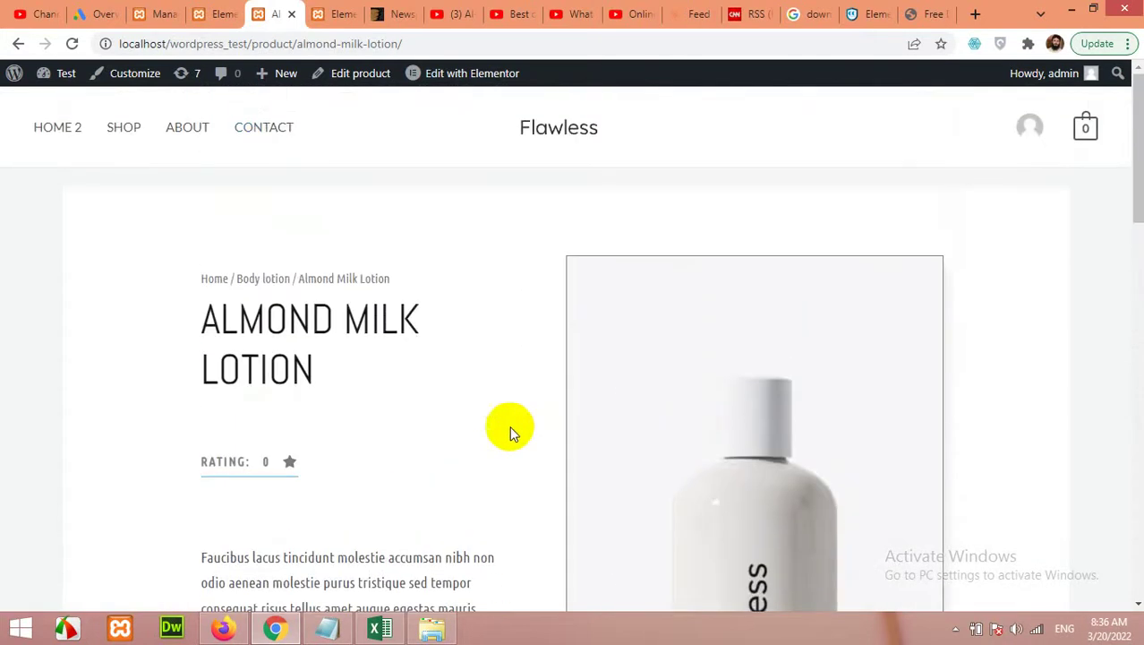
Step: Go to Elementor's Theme Builder from the WordPress admin sidebar
{"action": "left_click", "coordinate": [161, 13]}
{"action": "scroll", "coordinate": [36, 448], "scroll_direction": "down", "scroll_amount": 5}
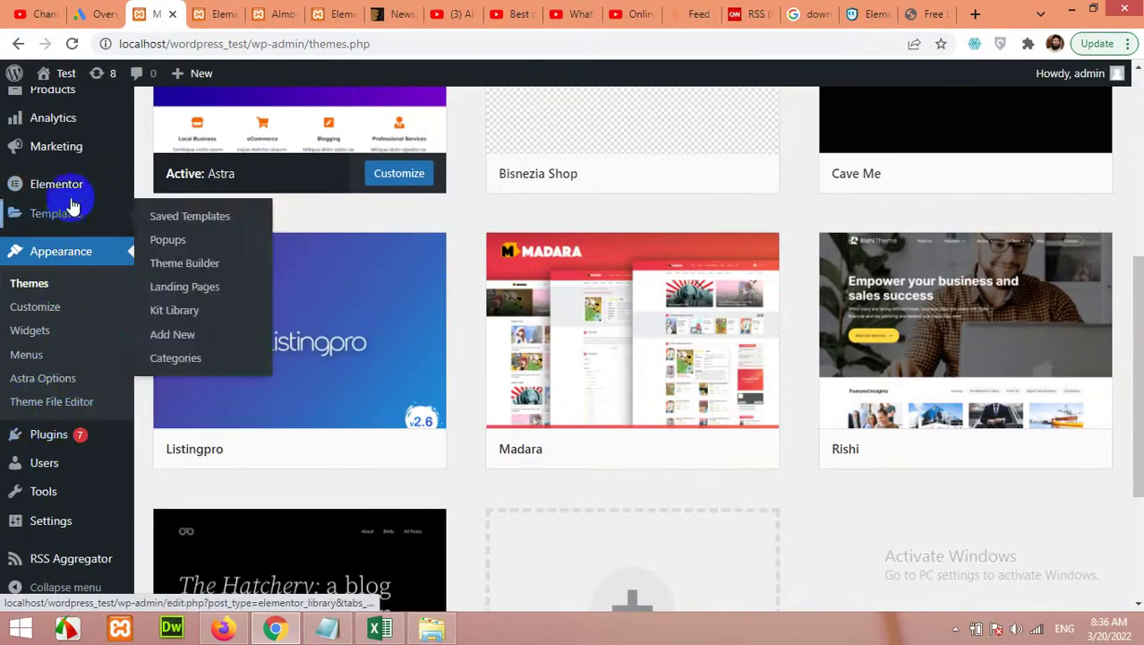
{"action": "mouse_move", "coordinate": [69, 215]}
{"action": "left_click", "coordinate": [203, 266]}
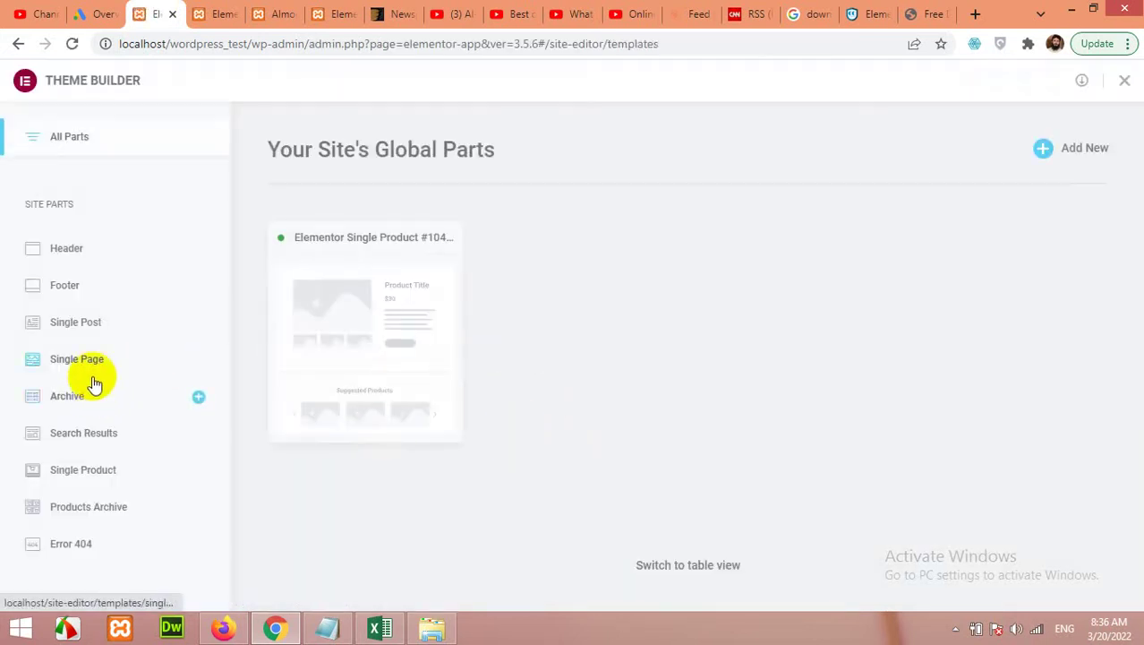
Step: Delete the Include Products condition from the Single Product template and save
{"action": "left_click", "coordinate": [83, 472]}
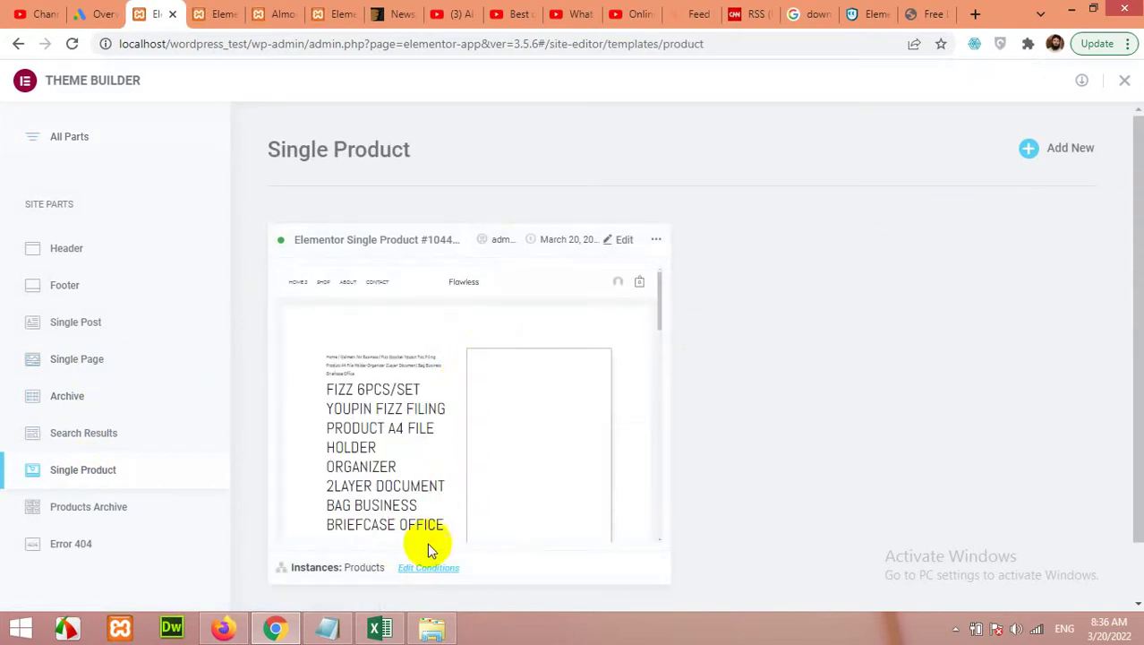
{"action": "left_click", "coordinate": [427, 570]}
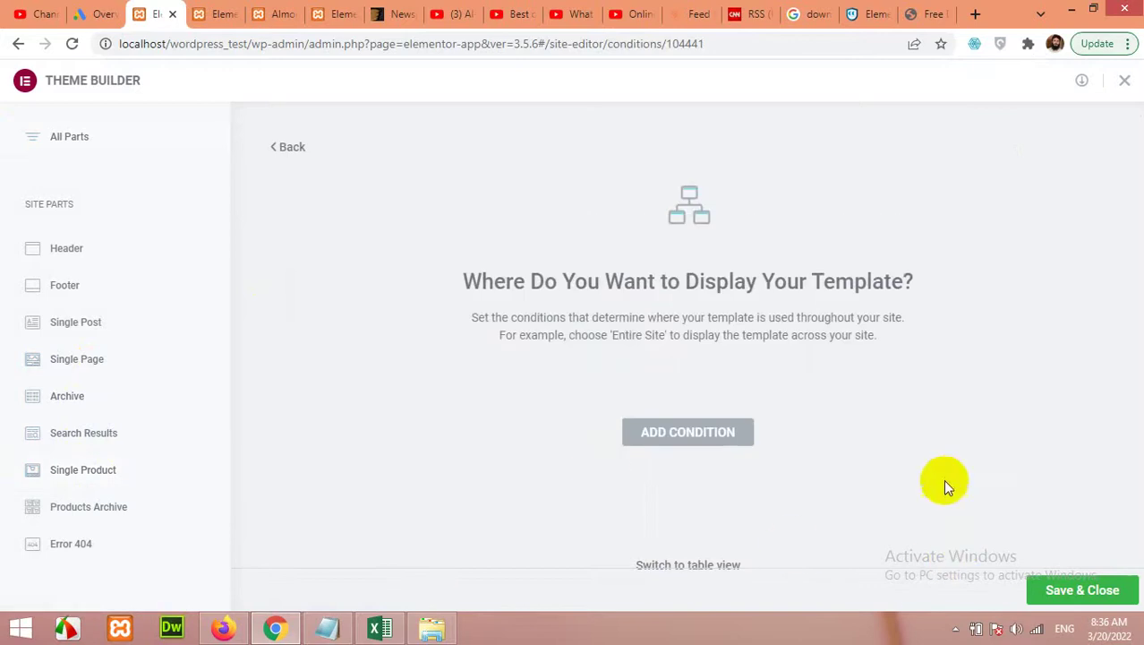
{"action": "left_click", "coordinate": [570, 399]}
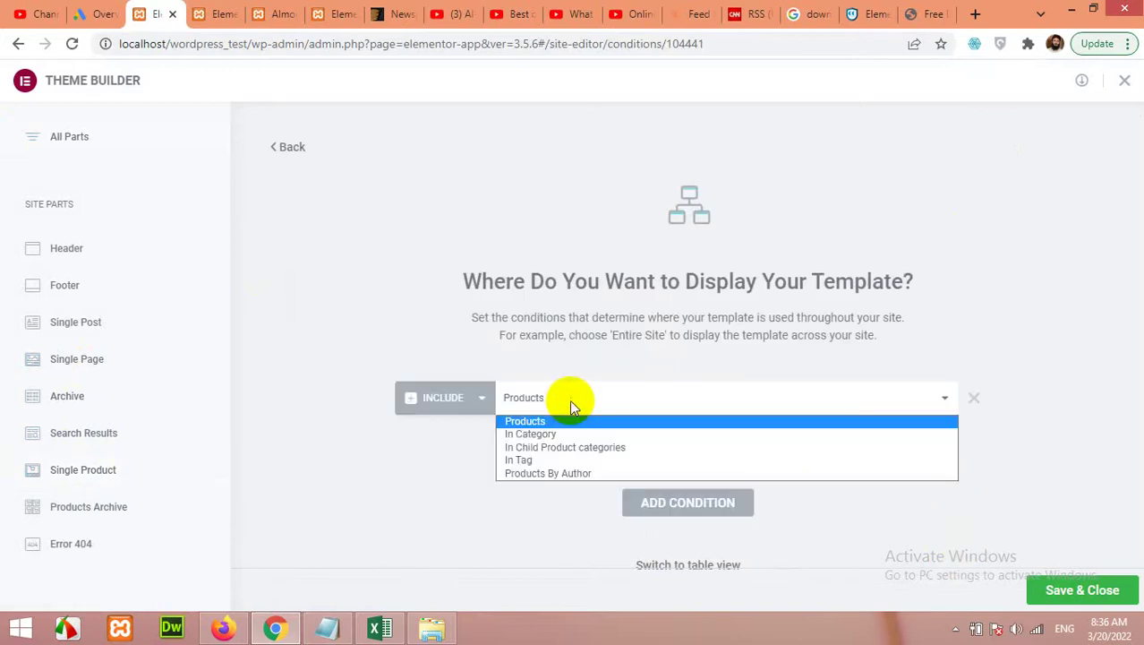
{"action": "left_click", "coordinate": [973, 394]}
{"action": "left_click", "coordinate": [1048, 589]}
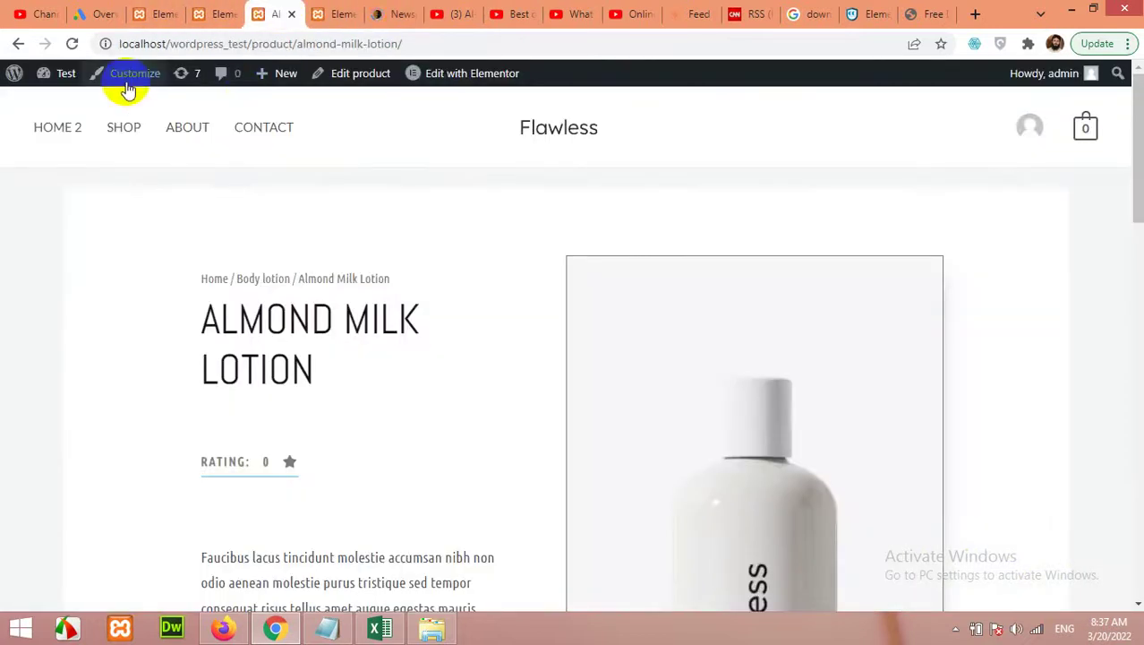
Step: Reload the Almond Milk Lotion page and scroll through its default WooCommerce layout
{"action": "left_click", "coordinate": [71, 43]}
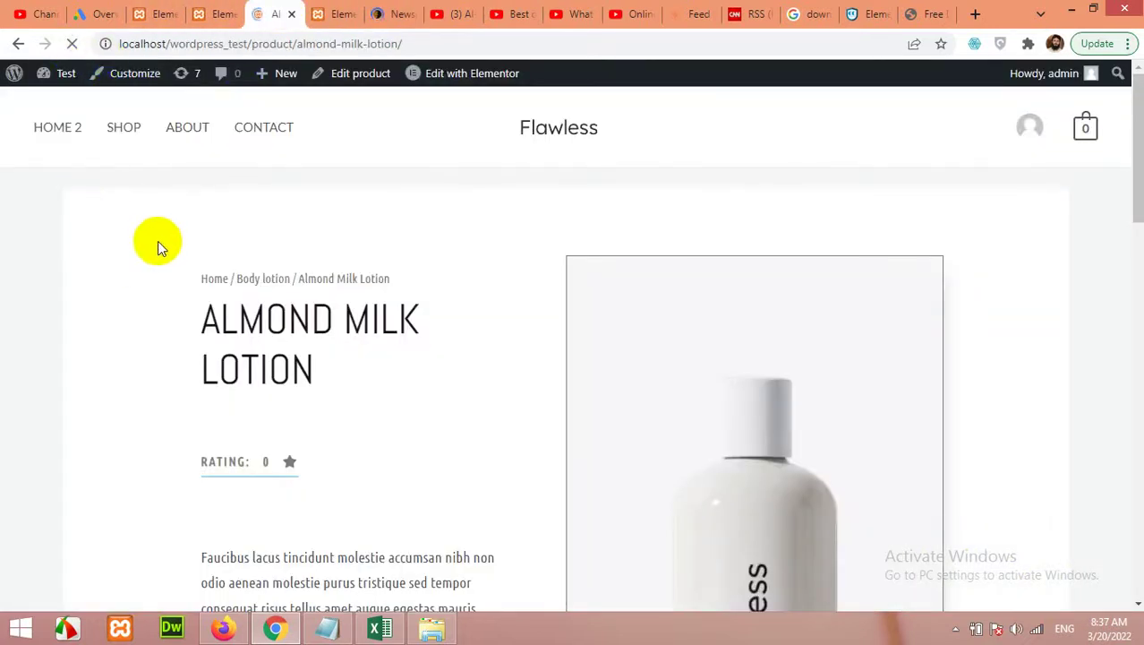
{"action": "scroll", "coordinate": [677, 401], "scroll_direction": "down", "scroll_amount": 15}
{"action": "scroll", "coordinate": [853, 437], "scroll_direction": "up", "scroll_amount": 15}
{"action": "scroll", "coordinate": [853, 445], "scroll_direction": "up", "scroll_amount": 2}
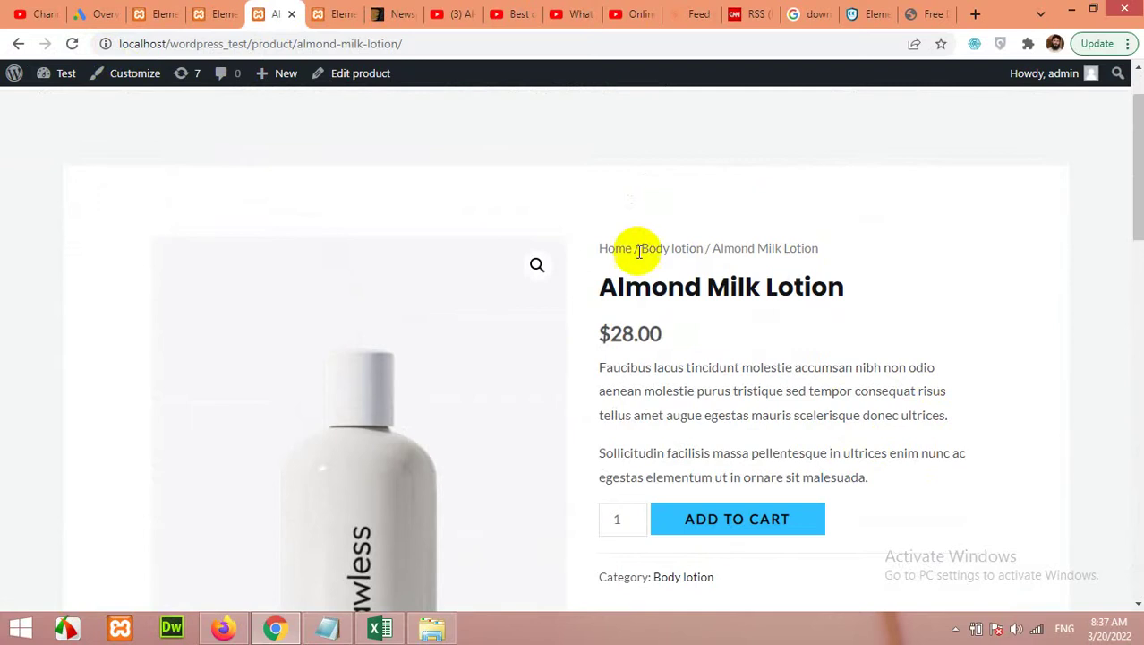
{"action": "scroll", "coordinate": [838, 358], "scroll_direction": "down", "scroll_amount": 10}
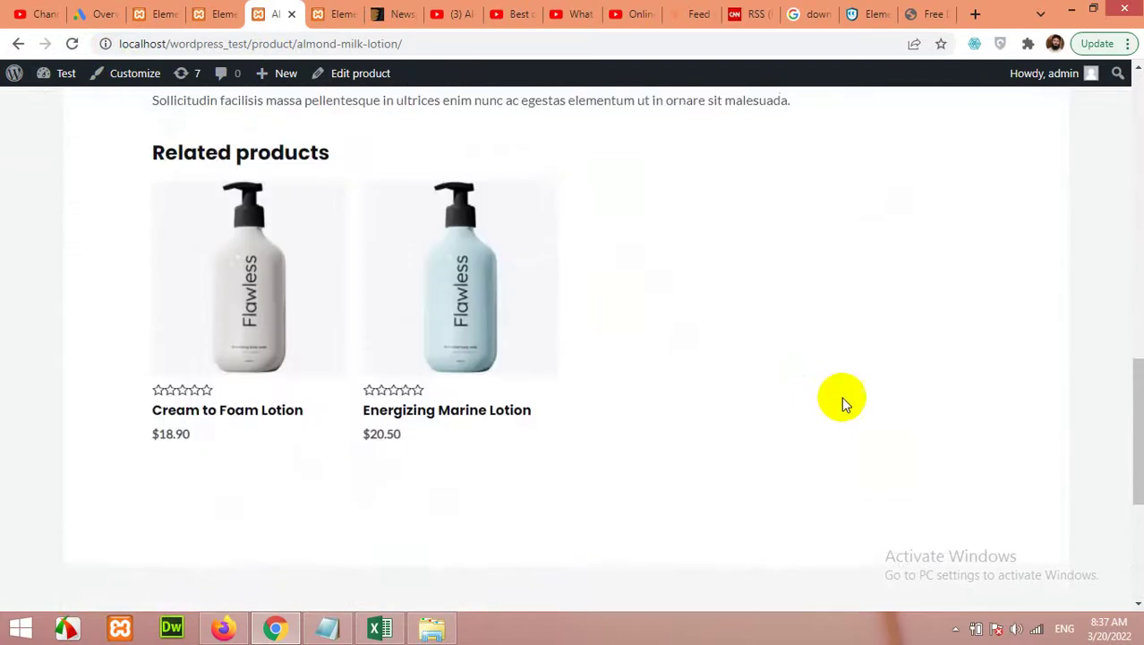
{"action": "scroll", "coordinate": [842, 396], "scroll_direction": "up", "scroll_amount": 6}
{"action": "scroll", "coordinate": [842, 396], "scroll_direction": "up", "scroll_amount": 5}
Step: Re-add an Include › Products condition to the Single Product template and save it
{"action": "left_click", "coordinate": [152, 13]}
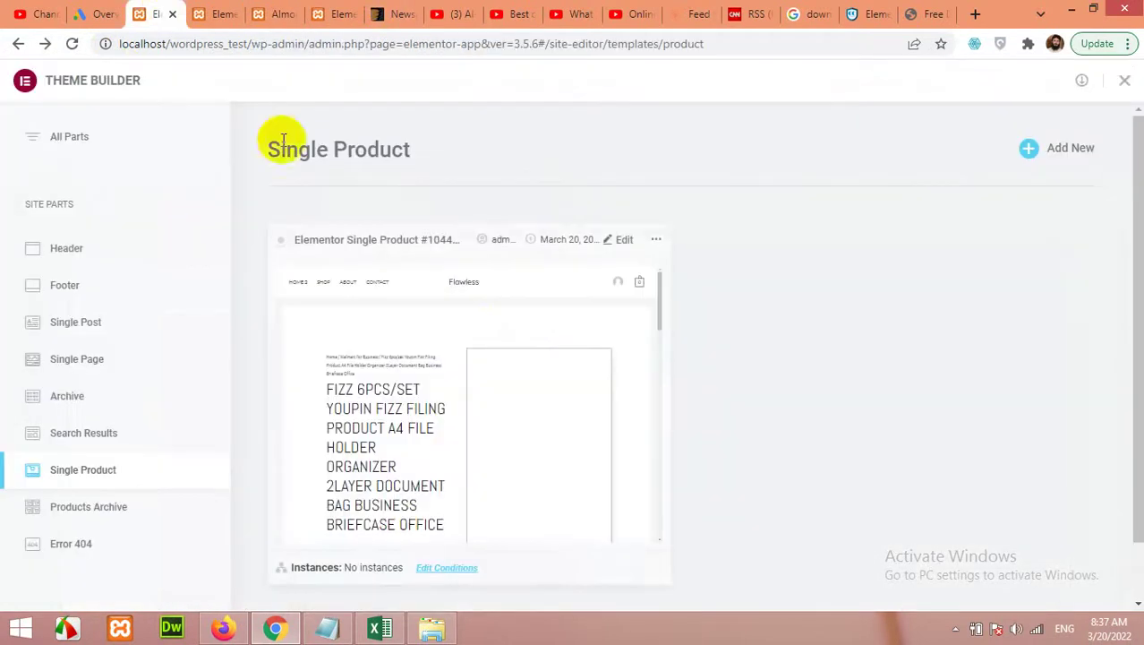
{"action": "left_click", "coordinate": [454, 569]}
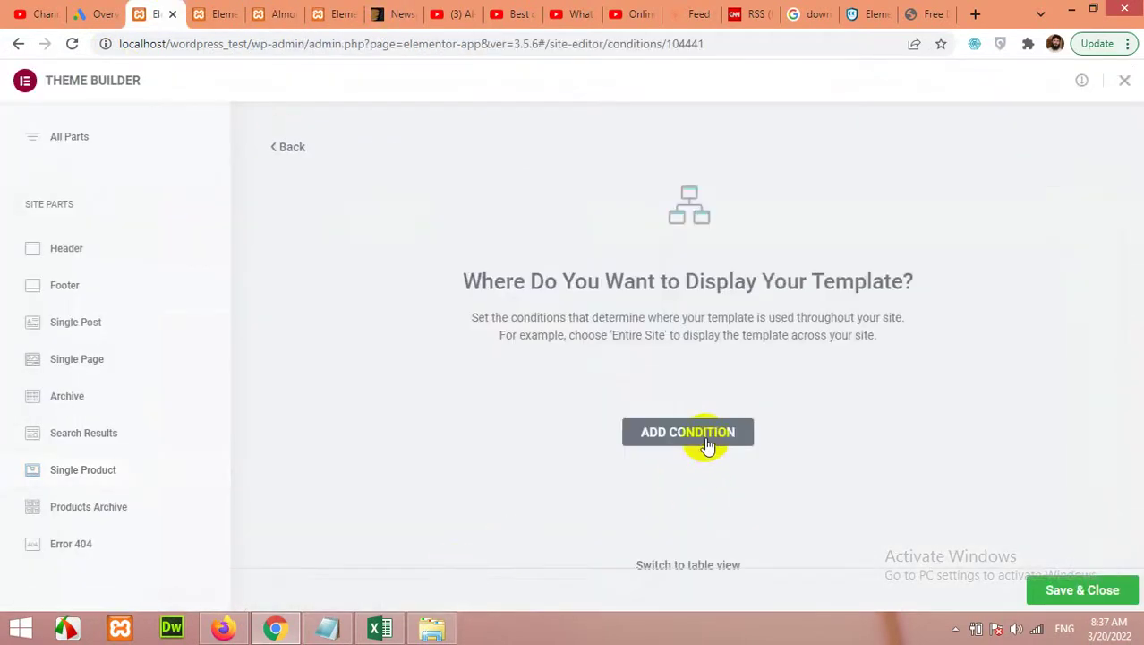
{"action": "left_click", "coordinate": [706, 437]}
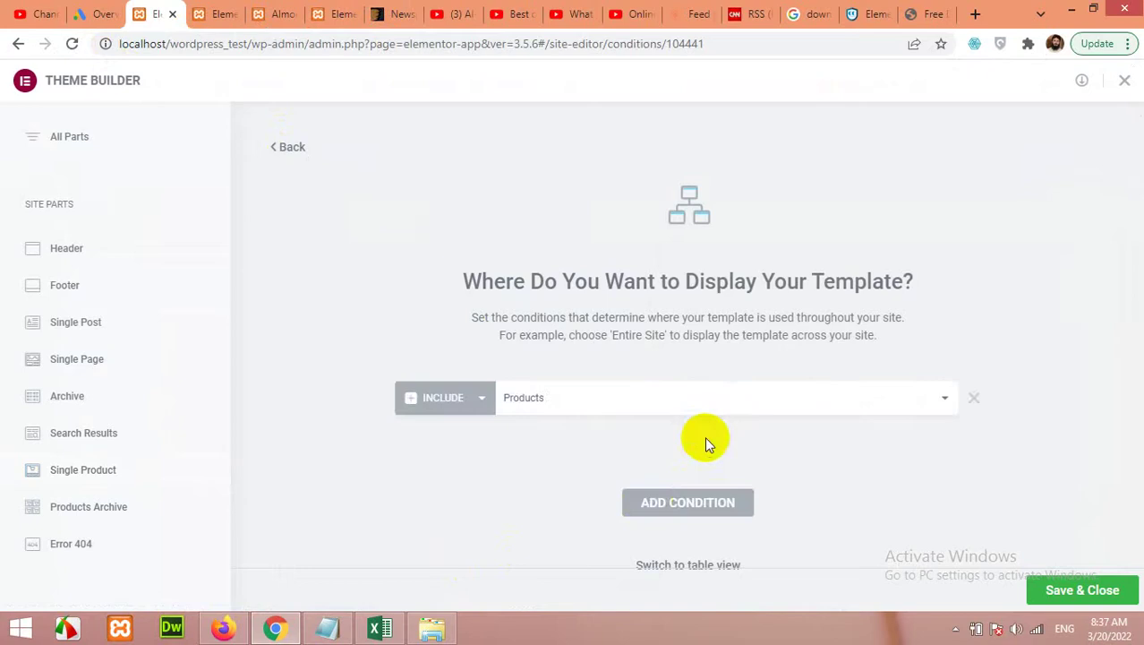
{"action": "left_click", "coordinate": [1065, 593]}
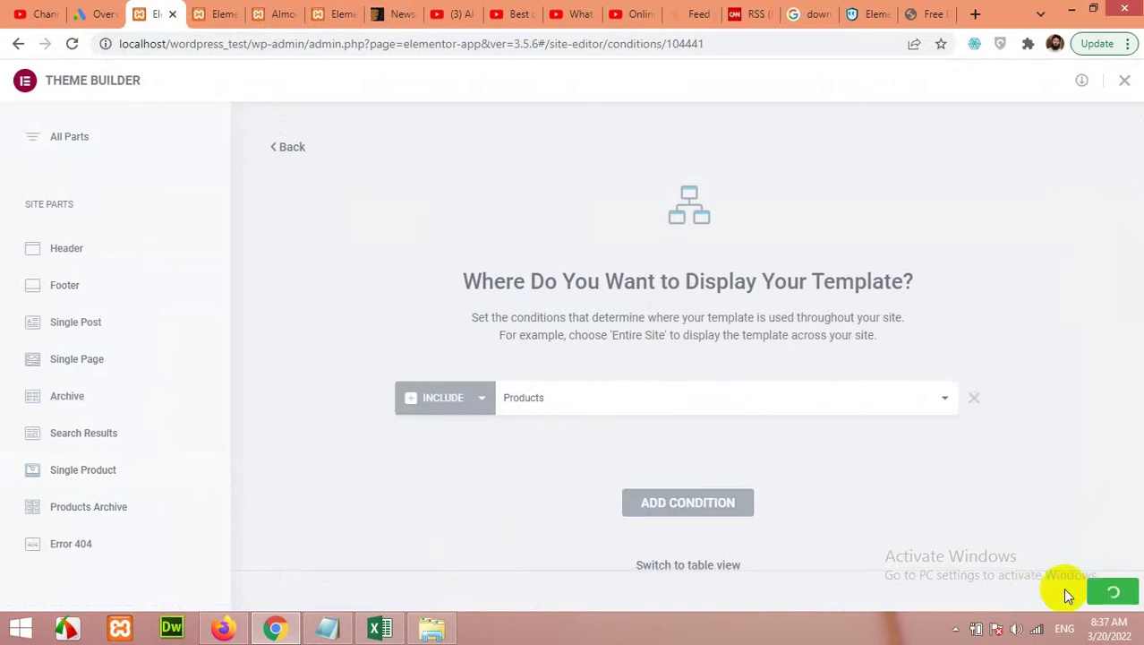
{"action": "left_click", "coordinate": [262, 13]}
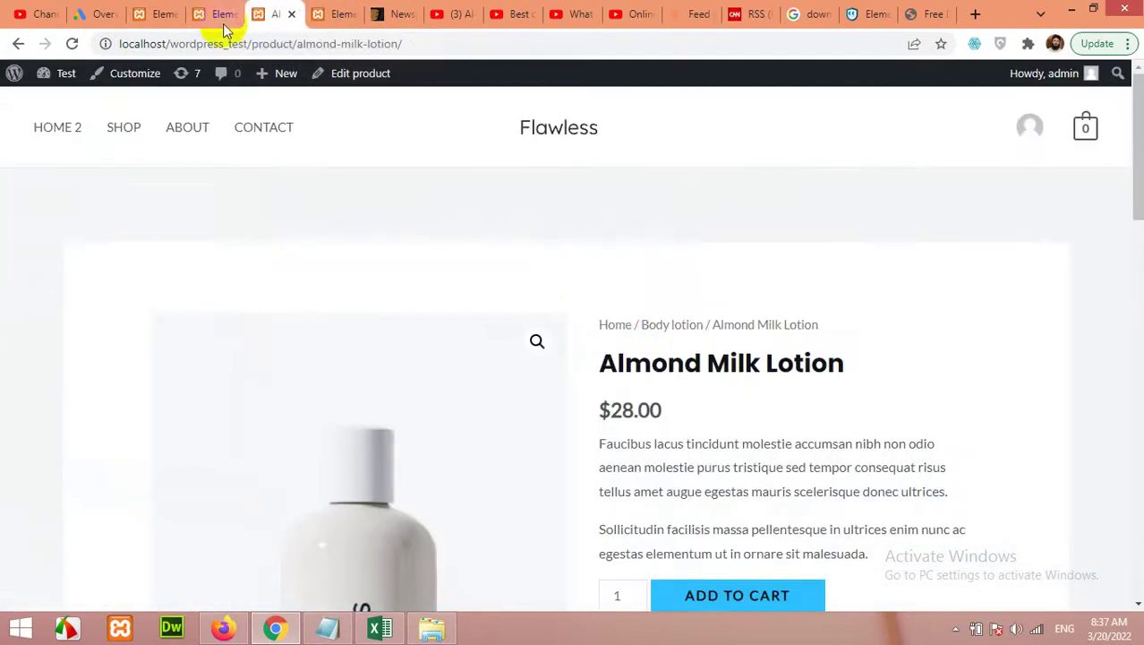
{"action": "scroll", "coordinate": [658, 322], "scroll_direction": "down", "scroll_amount": 1}
{"action": "scroll", "coordinate": [662, 296], "scroll_direction": "down", "scroll_amount": 2}
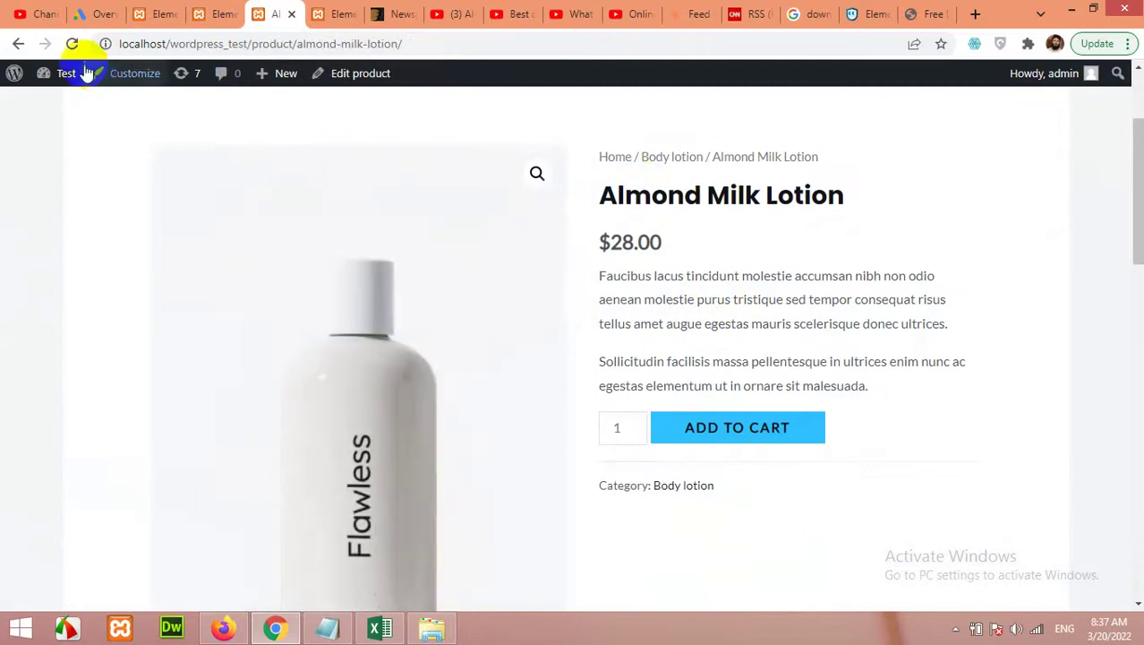
{"action": "left_click", "coordinate": [73, 45]}
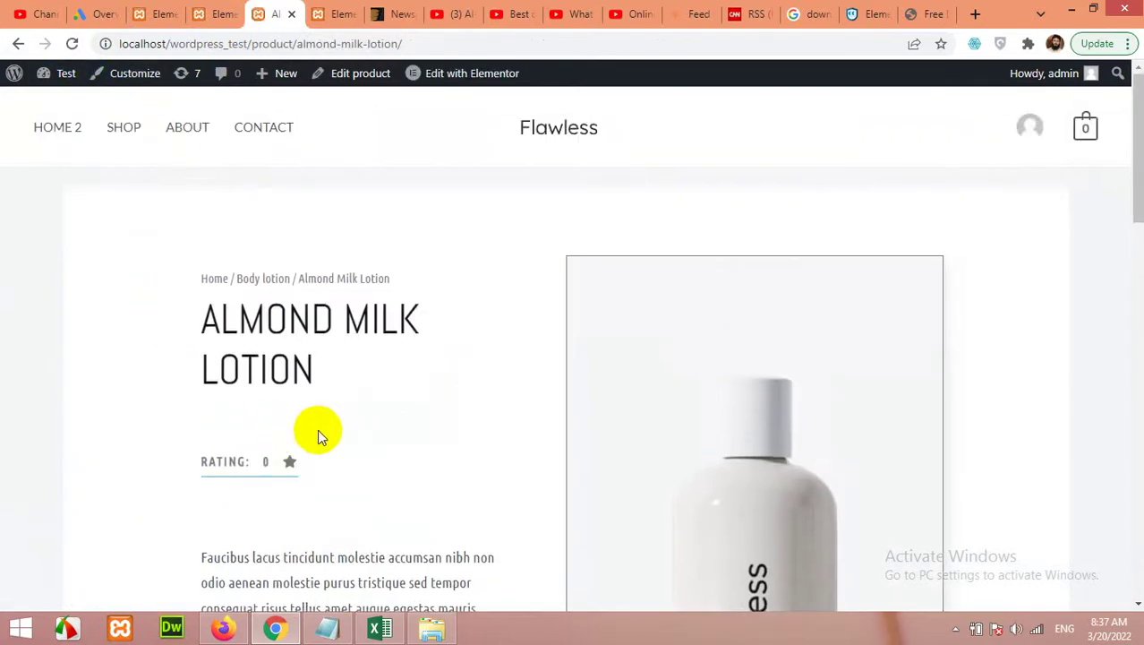
{"action": "scroll", "coordinate": [313, 434], "scroll_direction": "down", "scroll_amount": 10}
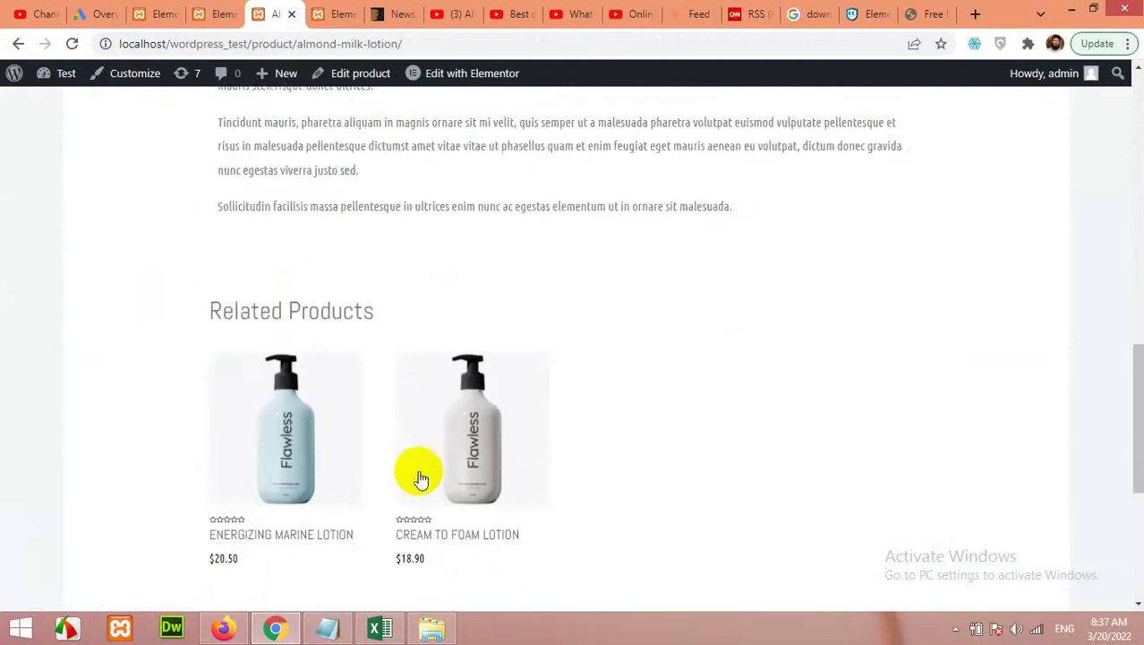
{"action": "scroll", "coordinate": [430, 480], "scroll_direction": "down", "scroll_amount": 3}
{"action": "scroll", "coordinate": [430, 480], "scroll_direction": "up", "scroll_amount": 12}
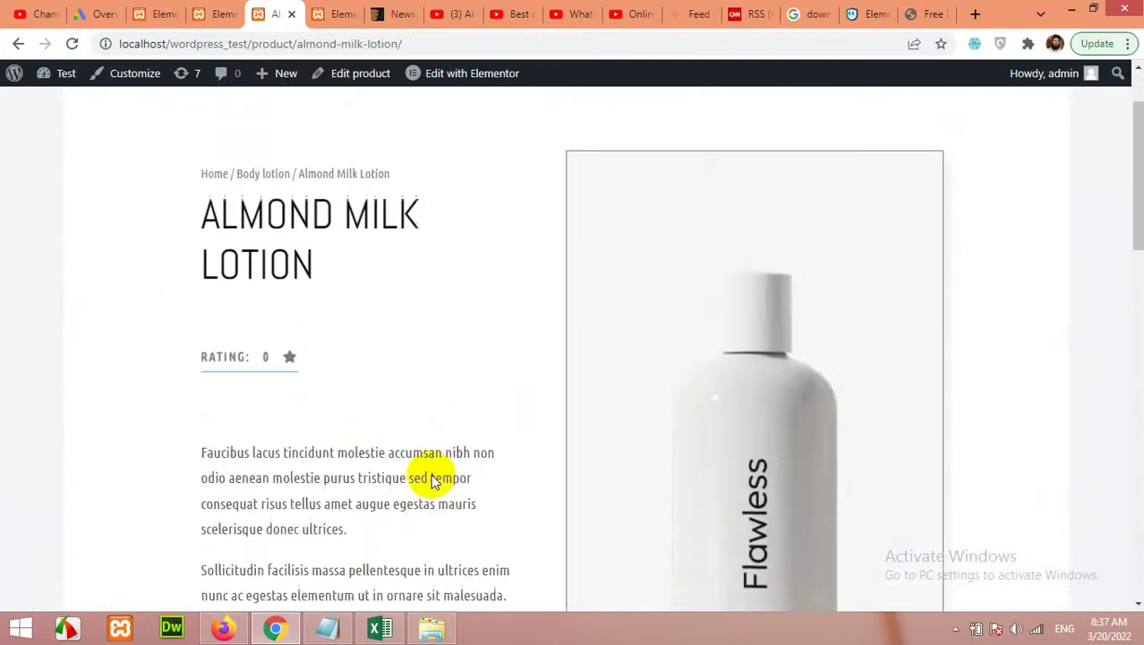
{"action": "scroll", "coordinate": [431, 473], "scroll_direction": "up", "scroll_amount": 1}
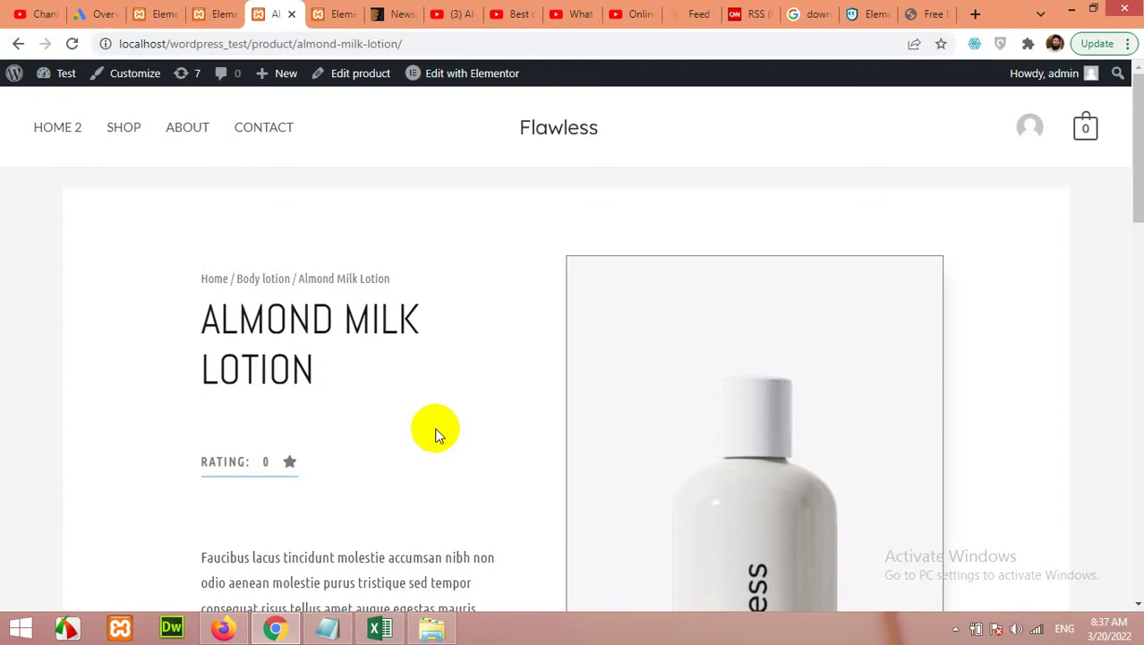
Step: Close the Theme Builder to reach the Themes page, then reopen Templates › Theme Builder
{"action": "left_click", "coordinate": [168, 11]}
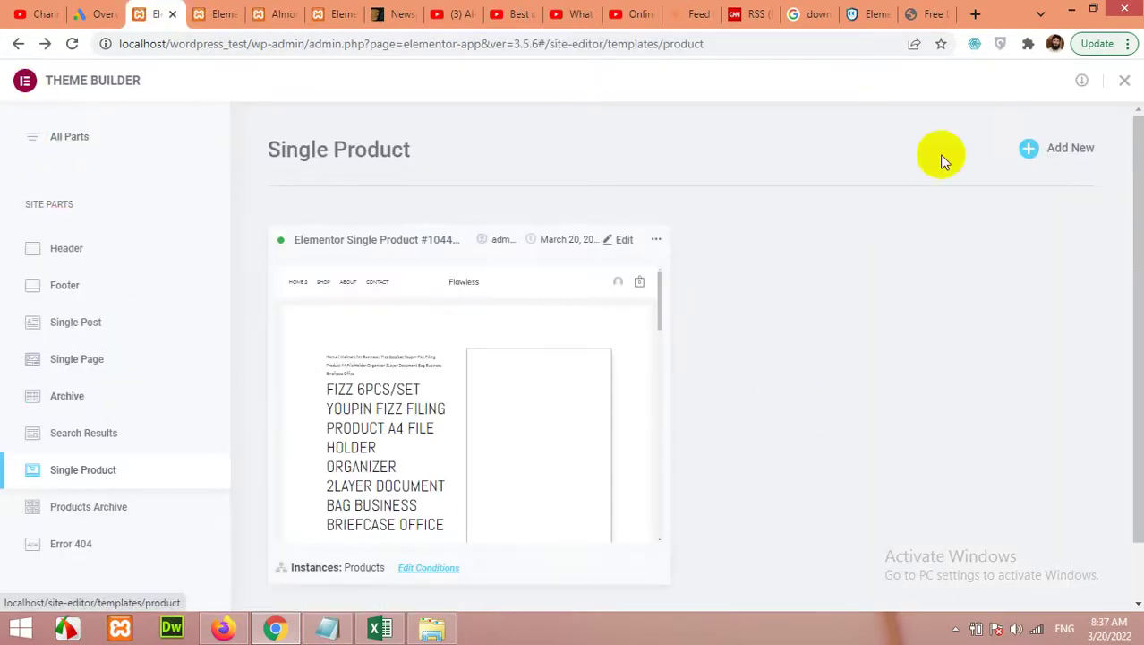
{"action": "left_click", "coordinate": [1124, 80]}
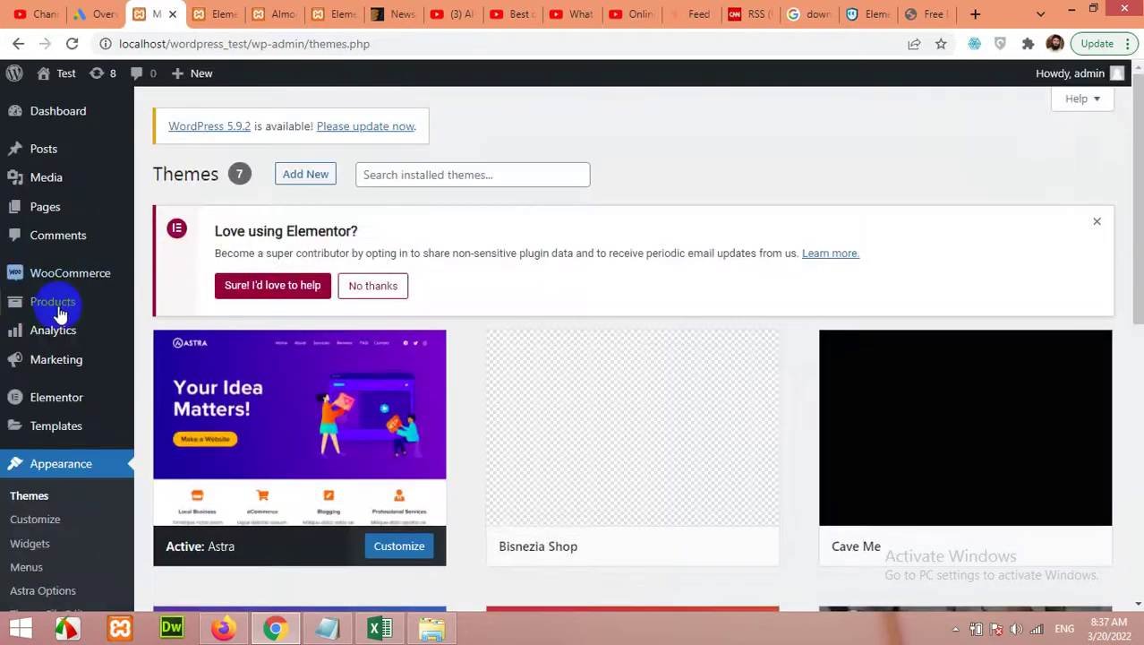
{"action": "scroll", "coordinate": [72, 340], "scroll_direction": "down", "scroll_amount": 3}
{"action": "mouse_move", "coordinate": [63, 188]}
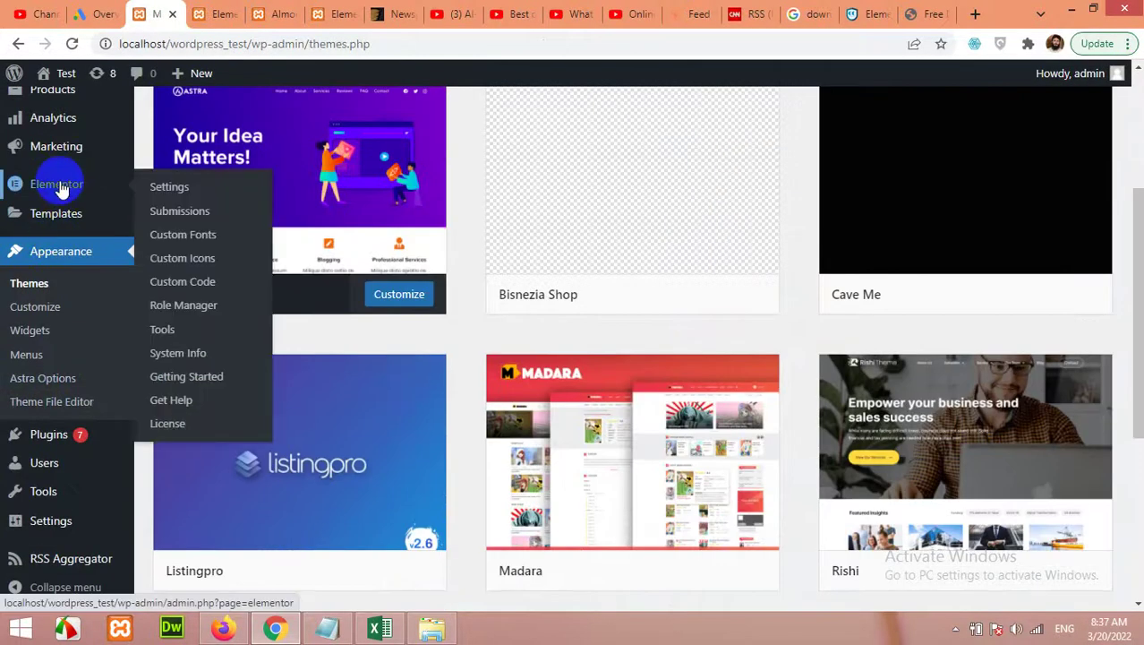
{"action": "scroll", "coordinate": [294, 388], "scroll_direction": "up", "scroll_amount": 3}
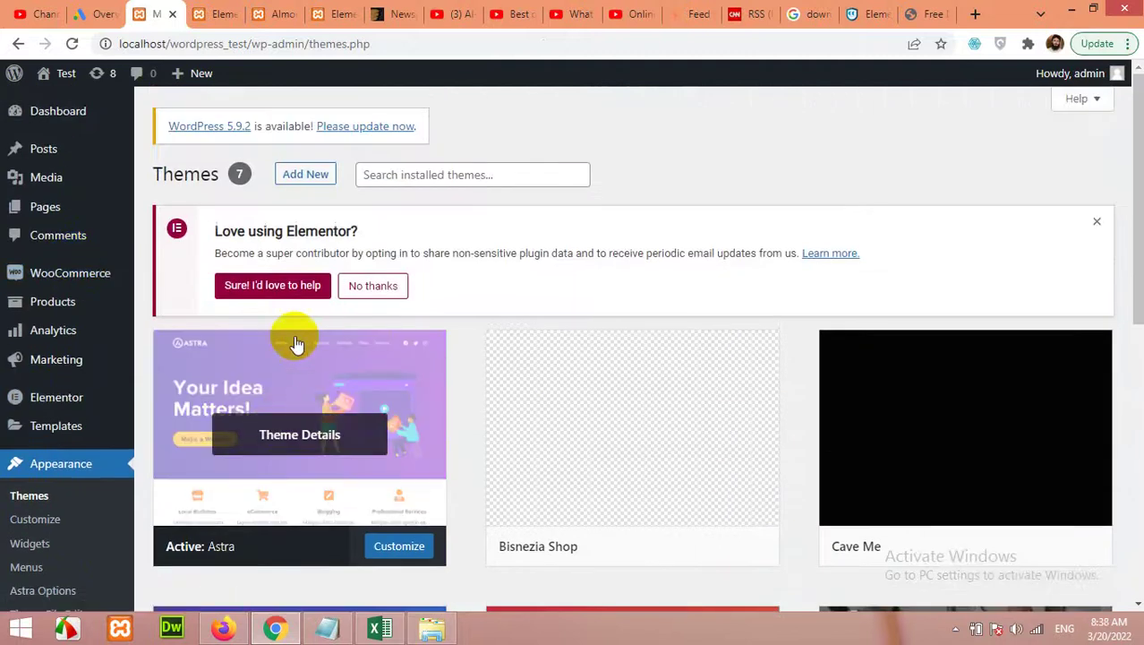
{"action": "mouse_move", "coordinate": [927, 486]}
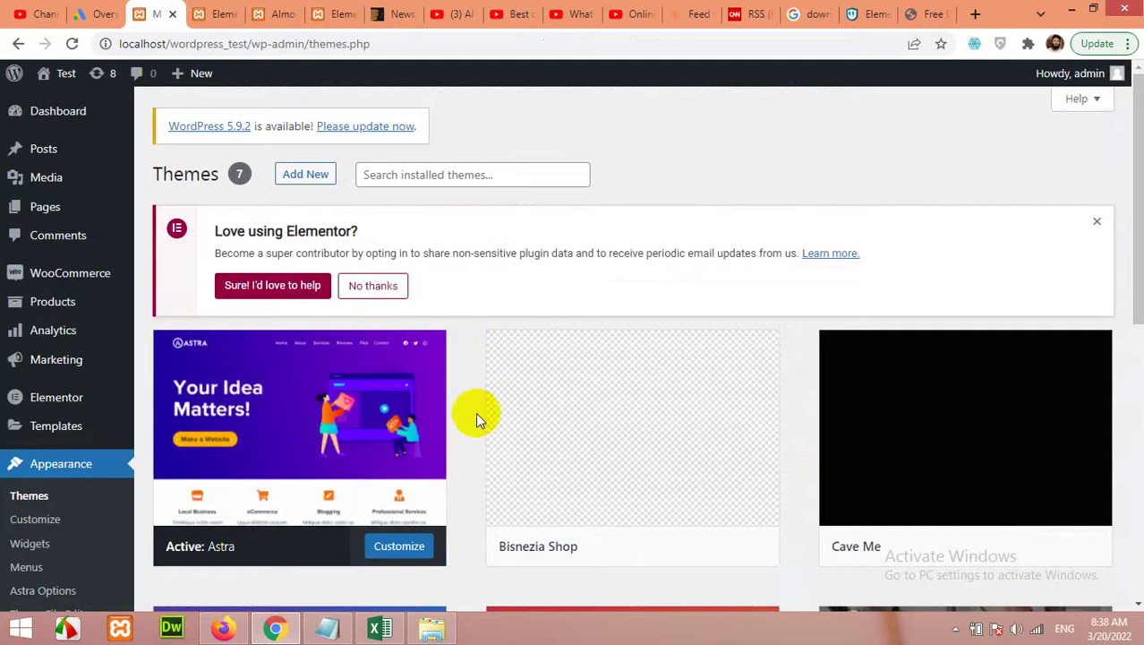
{"action": "scroll", "coordinate": [475, 412], "scroll_direction": "down", "scroll_amount": 3}
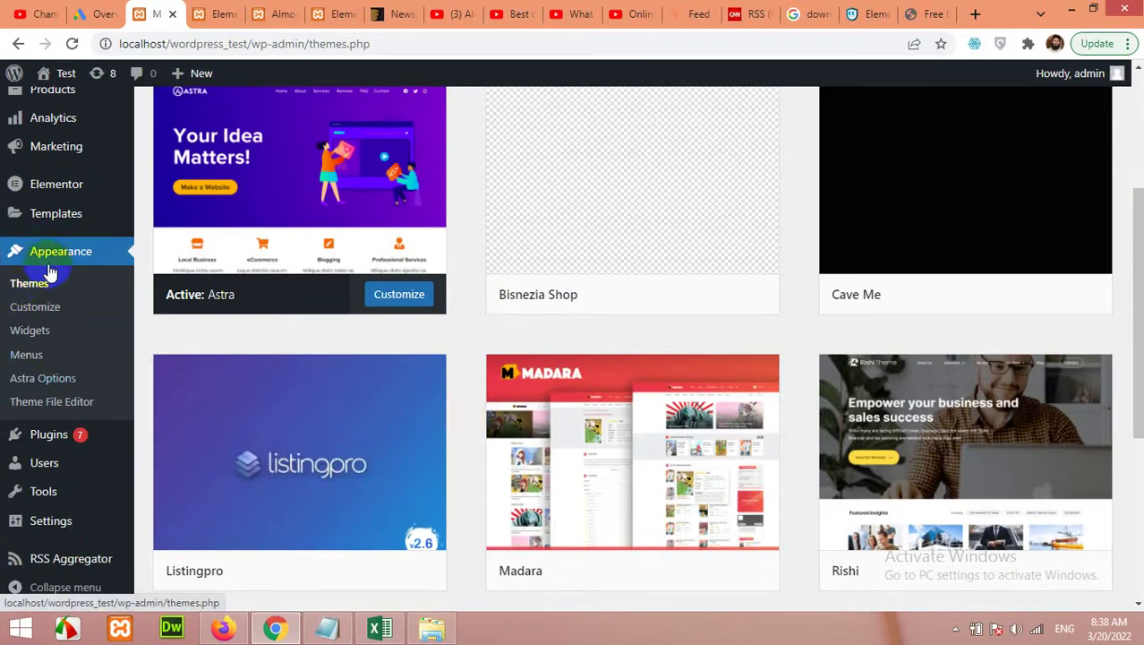
{"action": "scroll", "coordinate": [52, 287], "scroll_direction": "up", "scroll_amount": 3}
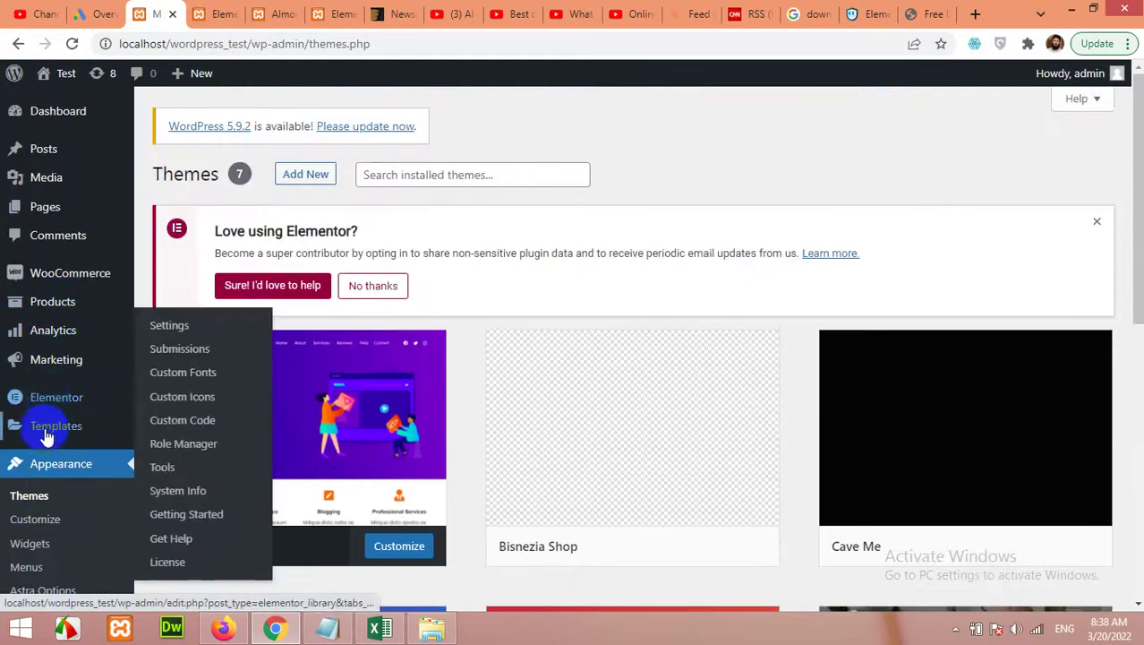
{"action": "mouse_move", "coordinate": [47, 436]}
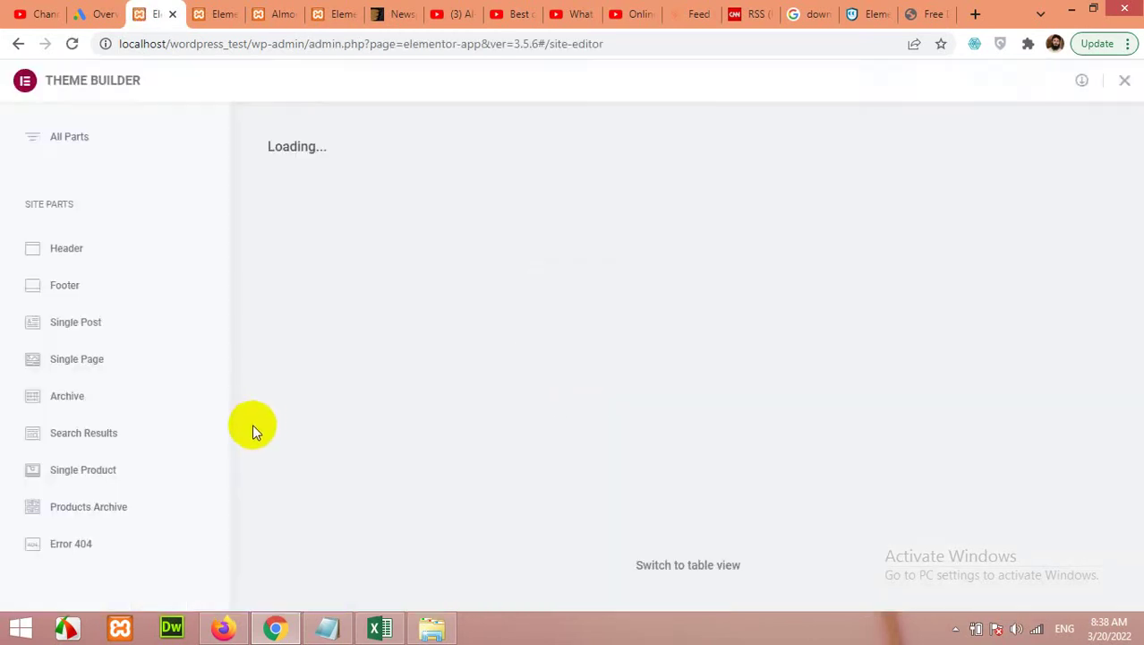
Step: In Single Product, add and remove an extra display condition, then save to open the editor
{"action": "left_click", "coordinate": [84, 479]}
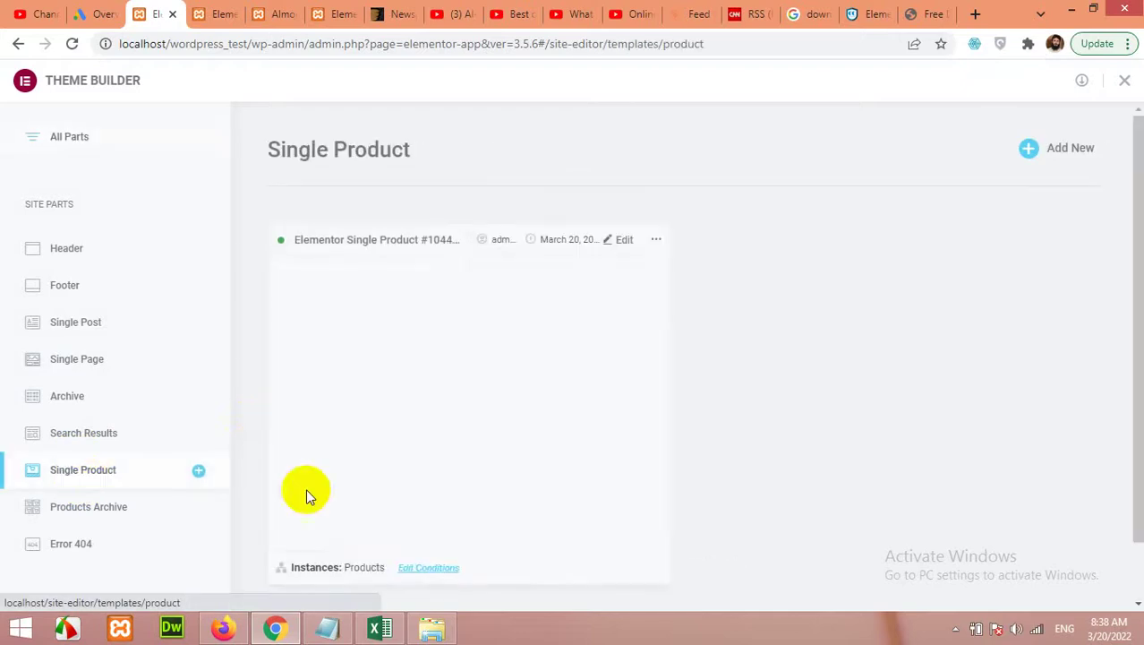
{"action": "left_click", "coordinate": [424, 566]}
{"action": "left_click", "coordinate": [727, 439]}
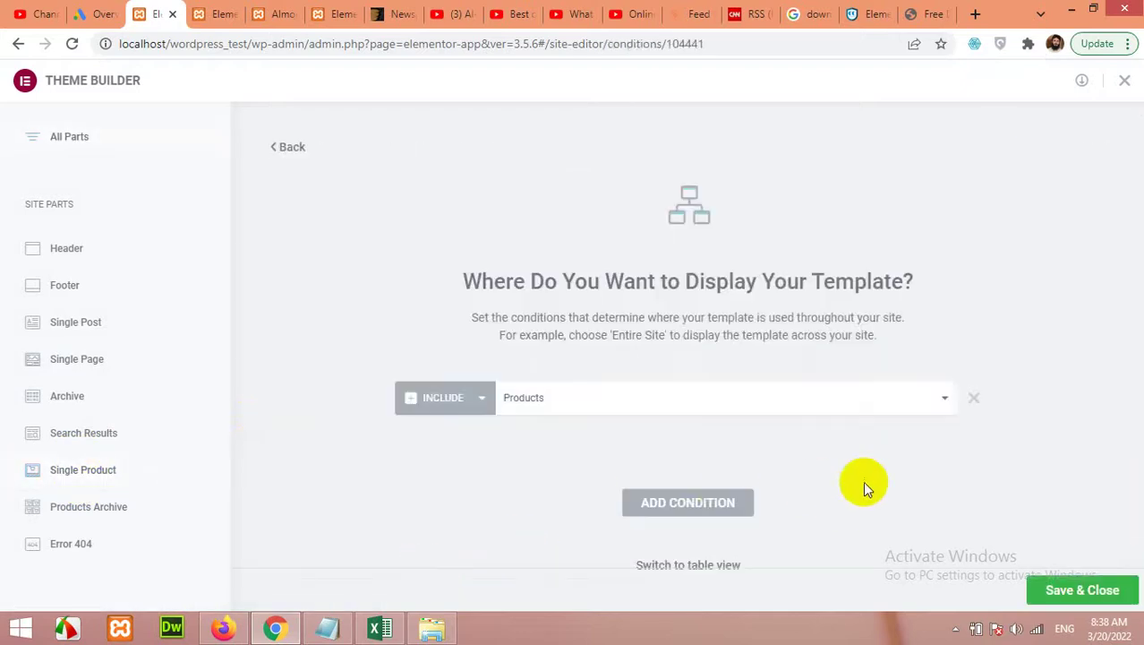
{"action": "left_click", "coordinate": [969, 397]}
{"action": "left_click", "coordinate": [1082, 592]}
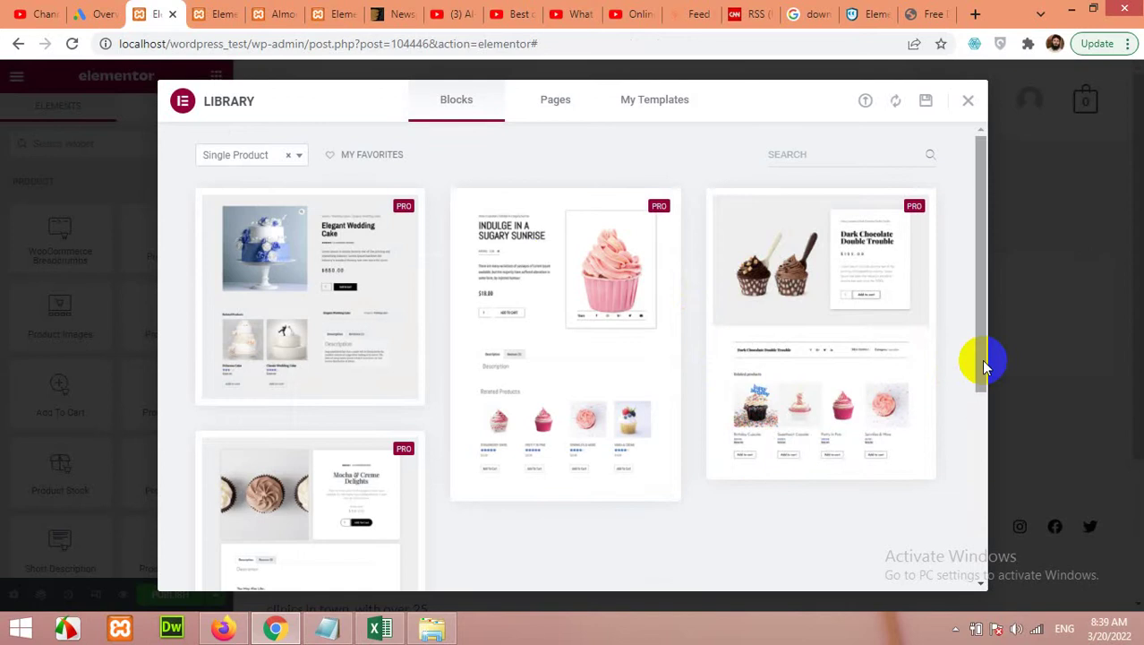
Step: Browse the Single Product block designs and insert the Mocha & Creme Delights block
{"action": "mouse_move", "coordinate": [741, 361]}
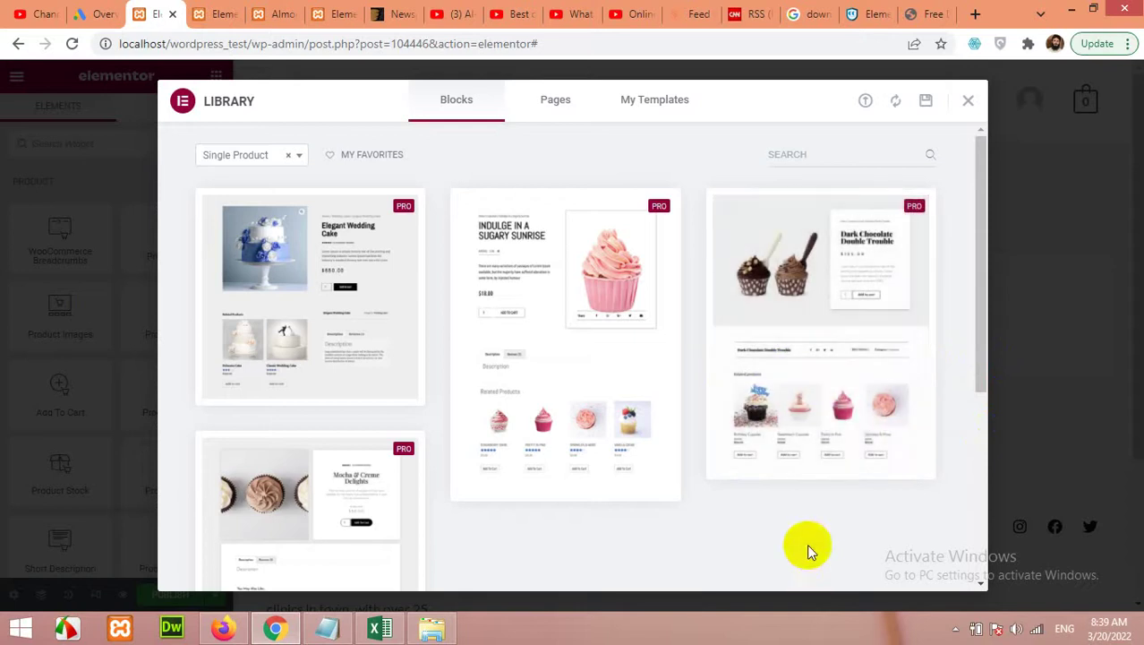
{"action": "mouse_move", "coordinate": [271, 316]}
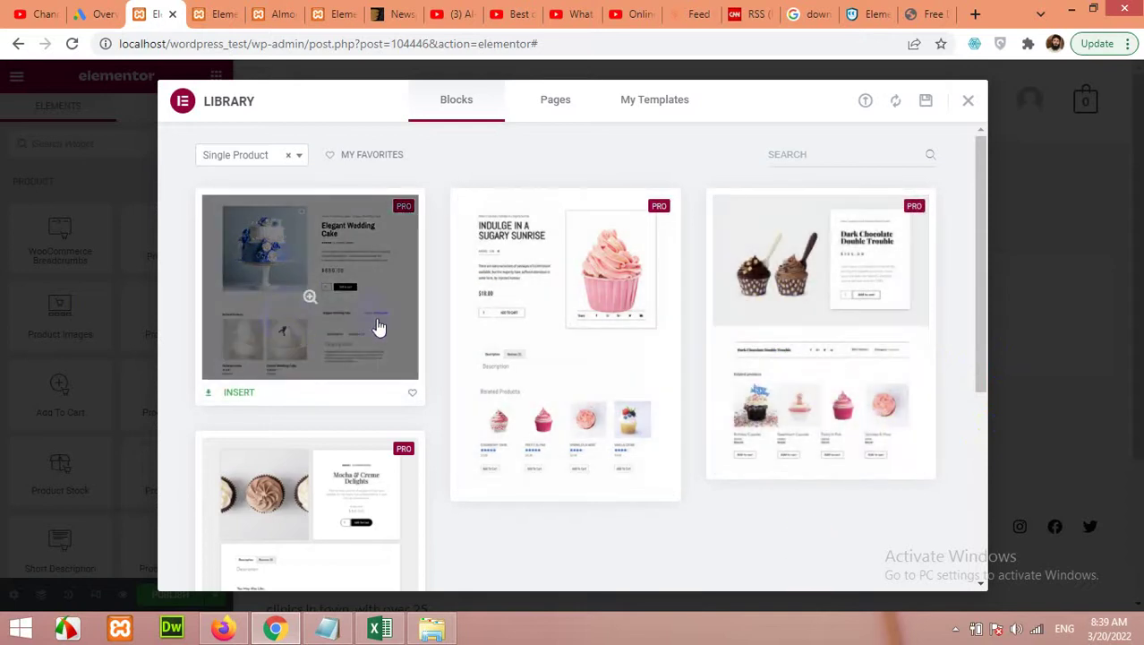
{"action": "mouse_move", "coordinate": [504, 326]}
{"action": "scroll", "coordinate": [307, 333], "scroll_direction": "down", "scroll_amount": 3}
{"action": "scroll", "coordinate": [368, 397], "scroll_direction": "up", "scroll_amount": 2}
{"action": "scroll", "coordinate": [573, 394], "scroll_direction": "up", "scroll_amount": 1}
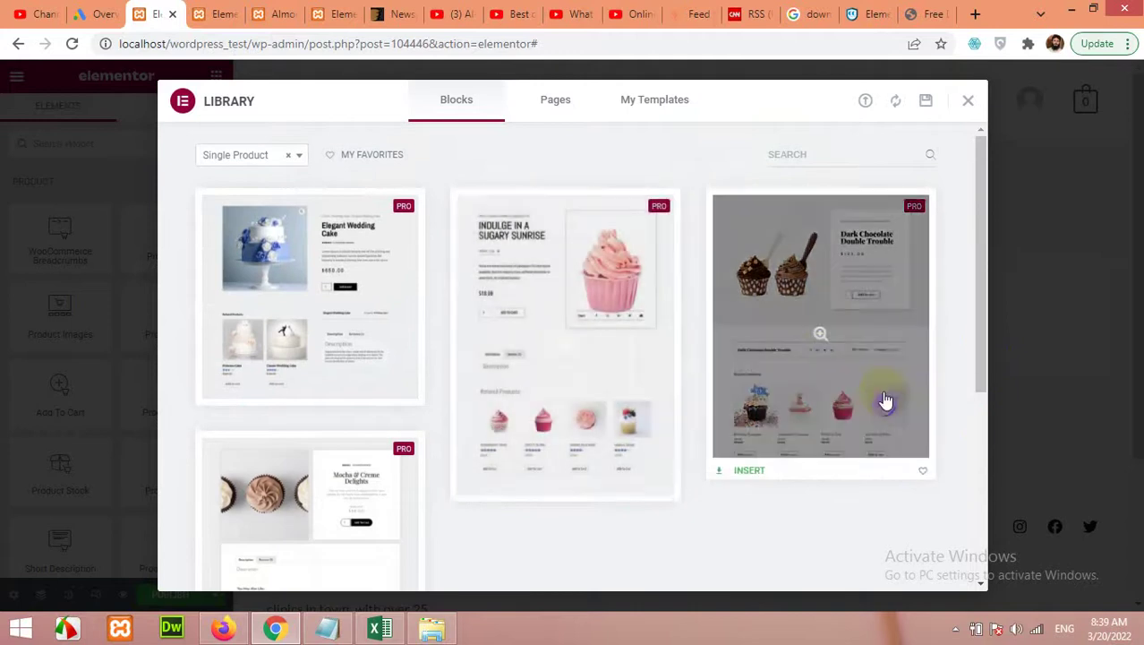
{"action": "scroll", "coordinate": [808, 566], "scroll_direction": "down", "scroll_amount": 2}
{"action": "scroll", "coordinate": [788, 537], "scroll_direction": "down", "scroll_amount": 1}
{"action": "scroll", "coordinate": [748, 482], "scroll_direction": "up", "scroll_amount": 3}
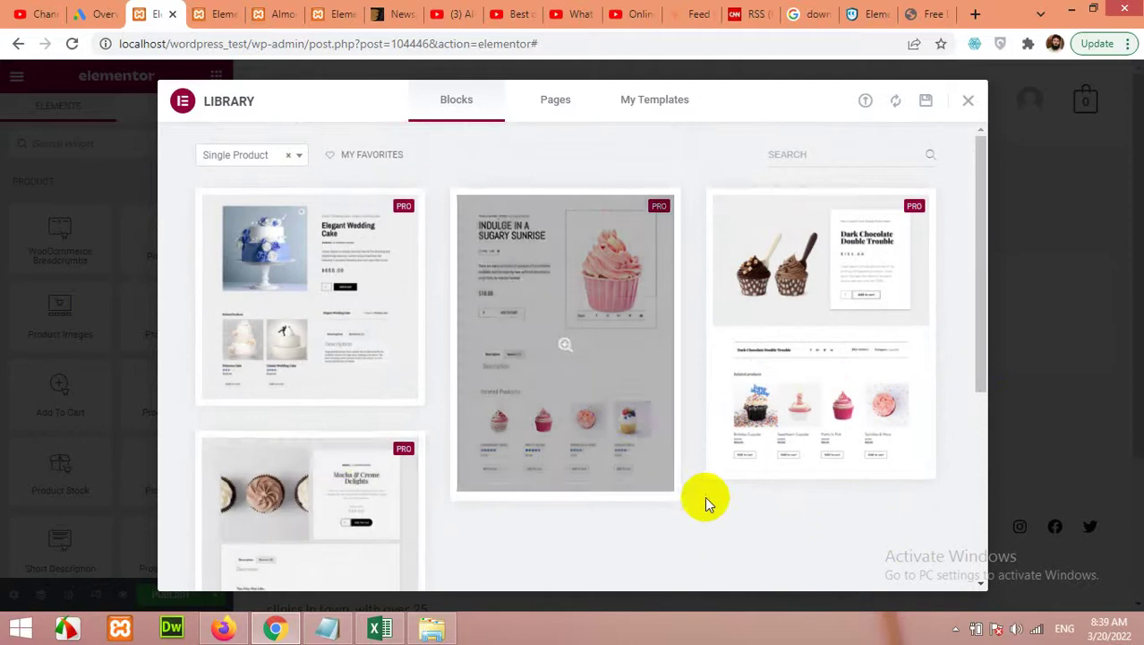
{"action": "scroll", "coordinate": [721, 528], "scroll_direction": "down", "scroll_amount": 3}
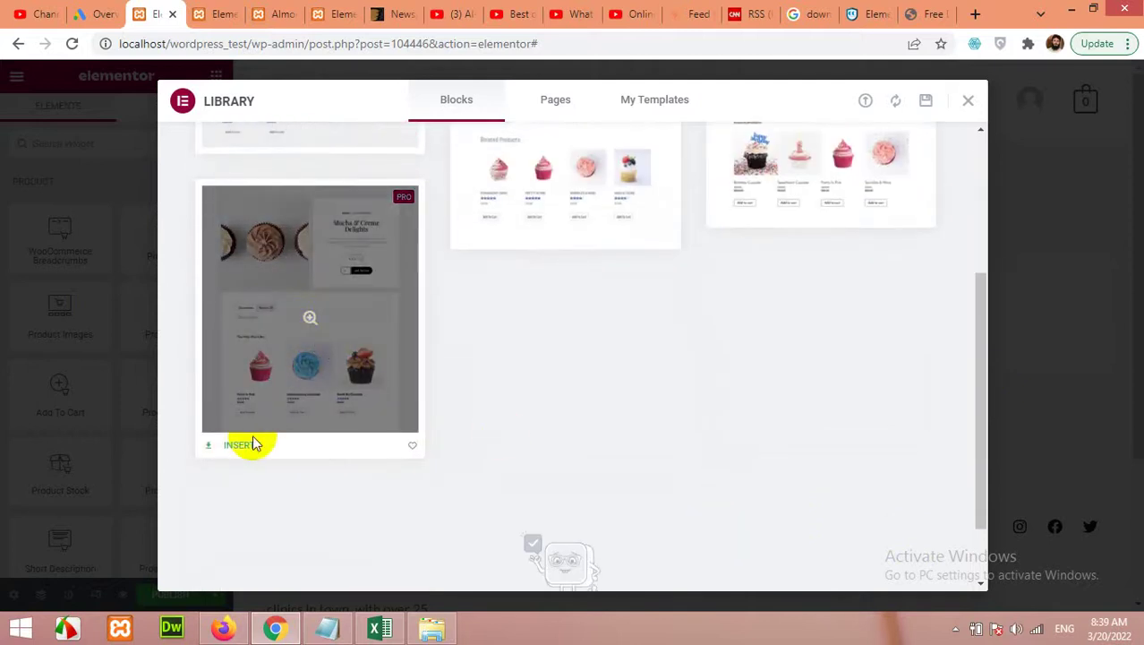
{"action": "left_click", "coordinate": [239, 446]}
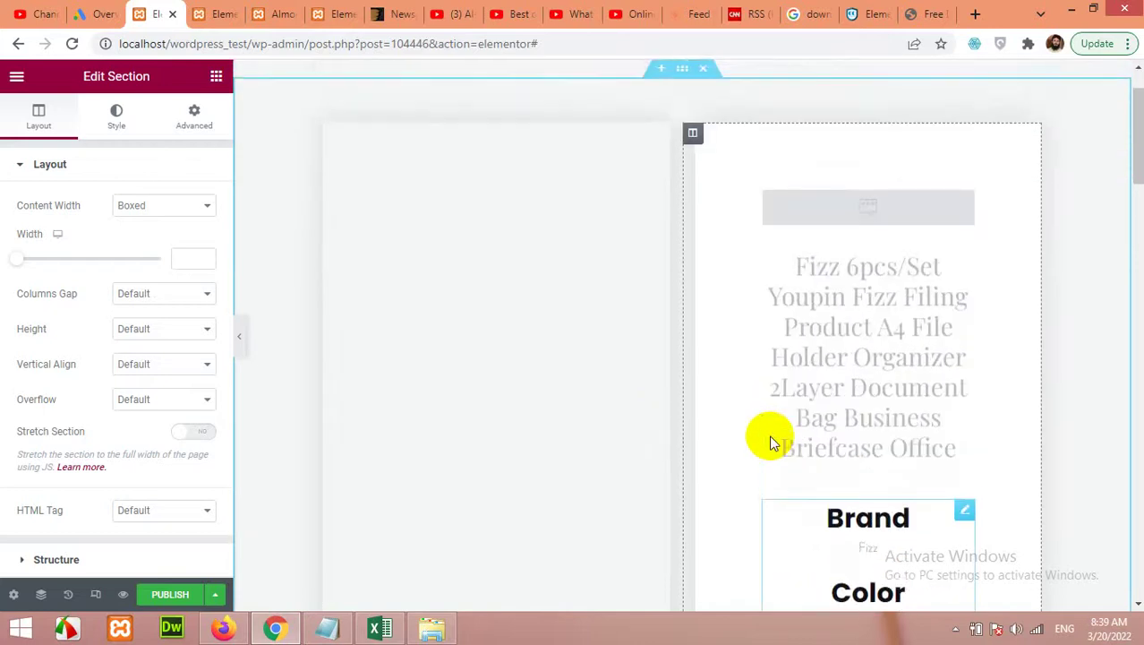
Step: Select the product title area and move the Add To Cart widget above the price
{"action": "scroll", "coordinate": [765, 438], "scroll_direction": "down", "scroll_amount": 7}
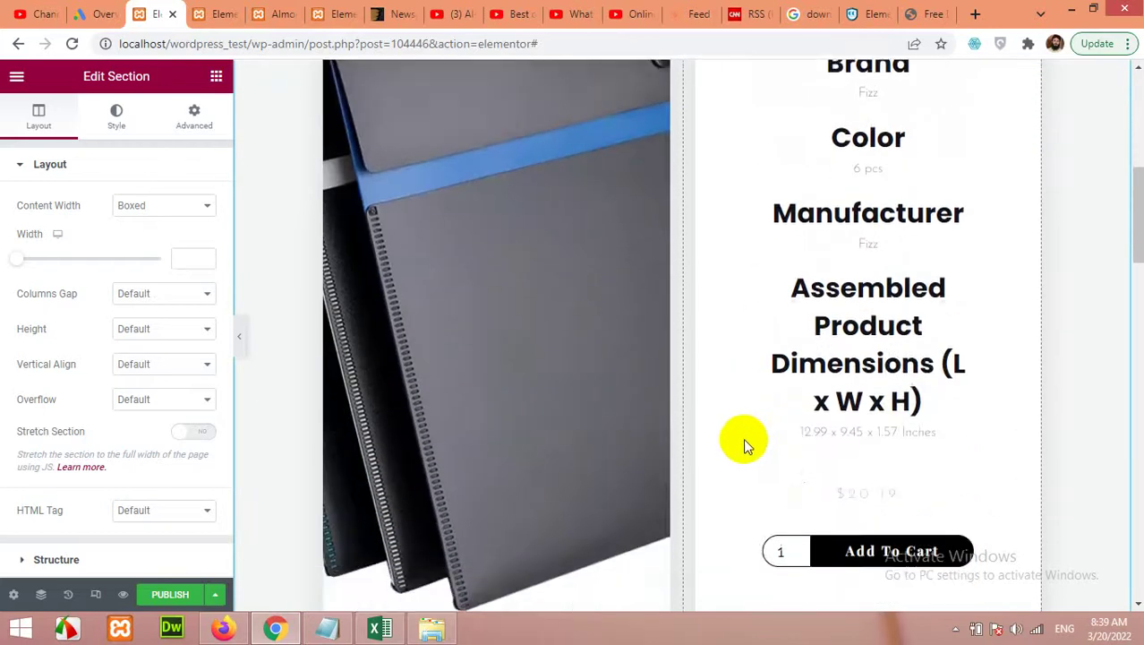
{"action": "scroll", "coordinate": [744, 438], "scroll_direction": "down", "scroll_amount": 3}
{"action": "scroll", "coordinate": [743, 438], "scroll_direction": "up", "scroll_amount": 9}
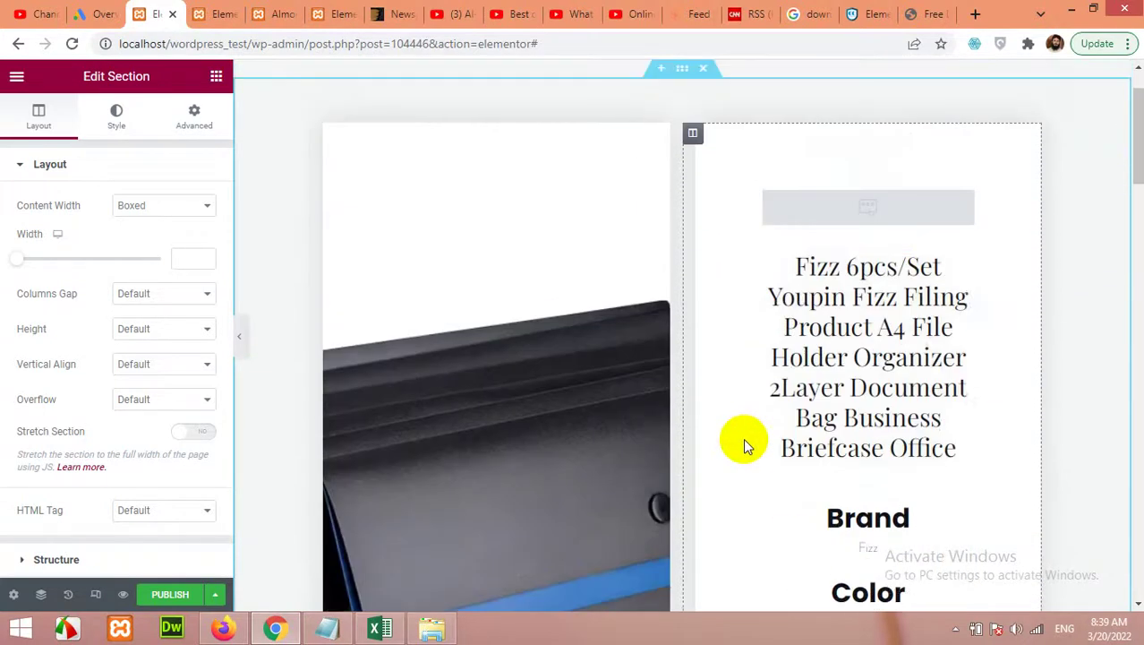
{"action": "left_click", "coordinate": [837, 362]}
{"action": "scroll", "coordinate": [859, 421], "scroll_direction": "down", "scroll_amount": 3}
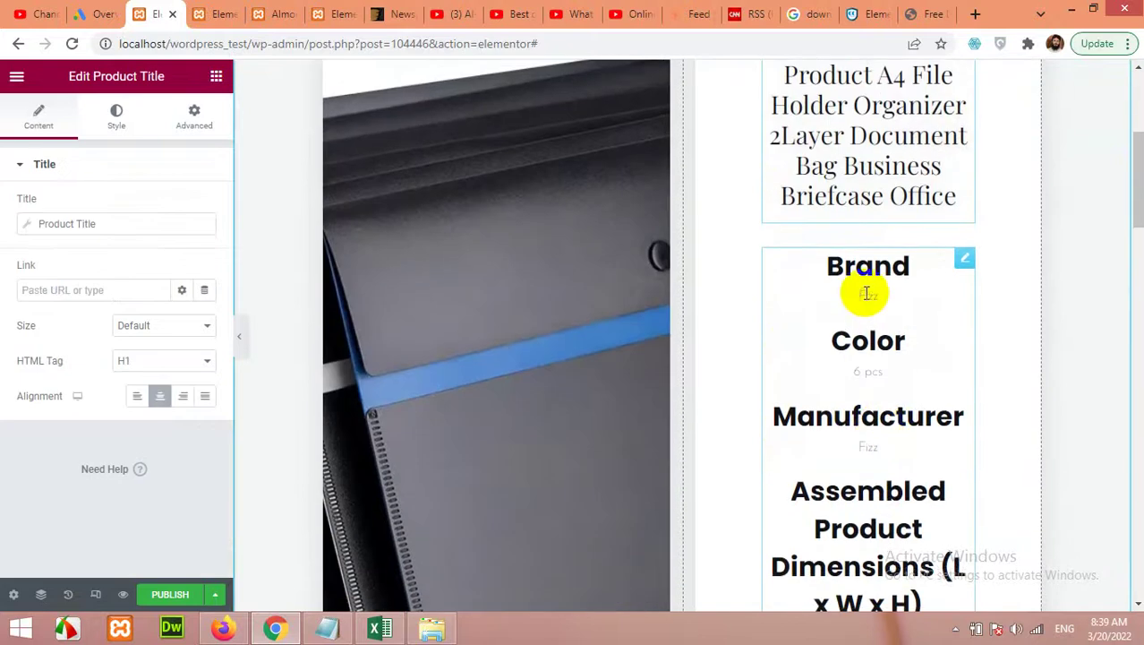
{"action": "scroll", "coordinate": [868, 302], "scroll_direction": "down", "scroll_amount": 3}
{"action": "scroll", "coordinate": [890, 322], "scroll_direction": "up", "scroll_amount": 2}
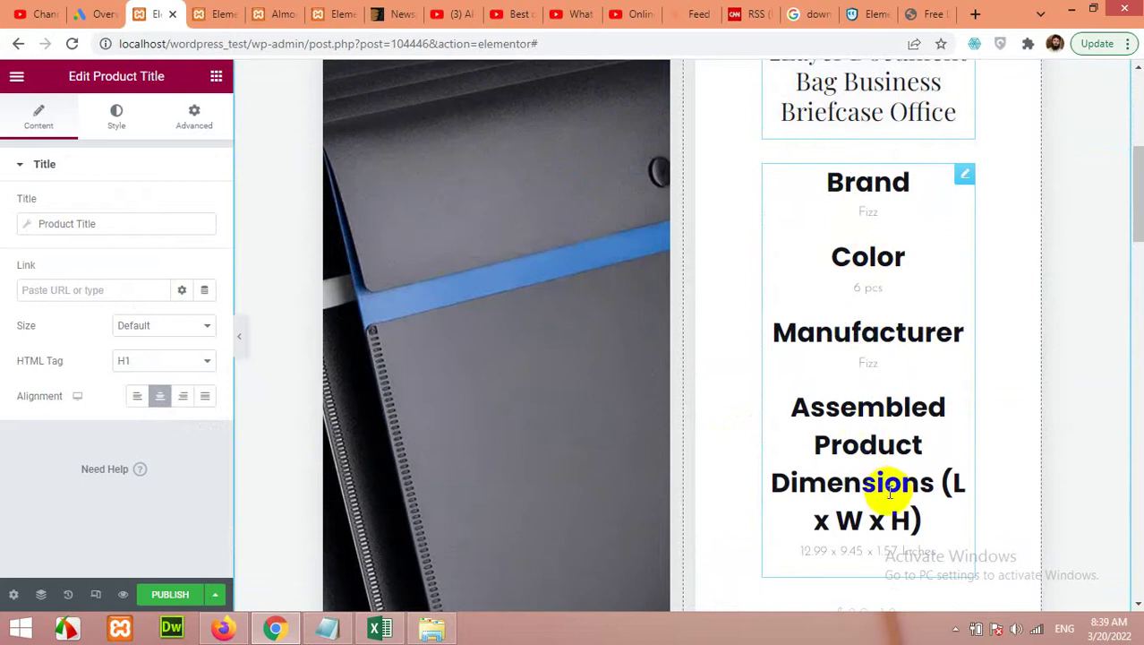
{"action": "scroll", "coordinate": [908, 502], "scroll_direction": "up", "scroll_amount": 2}
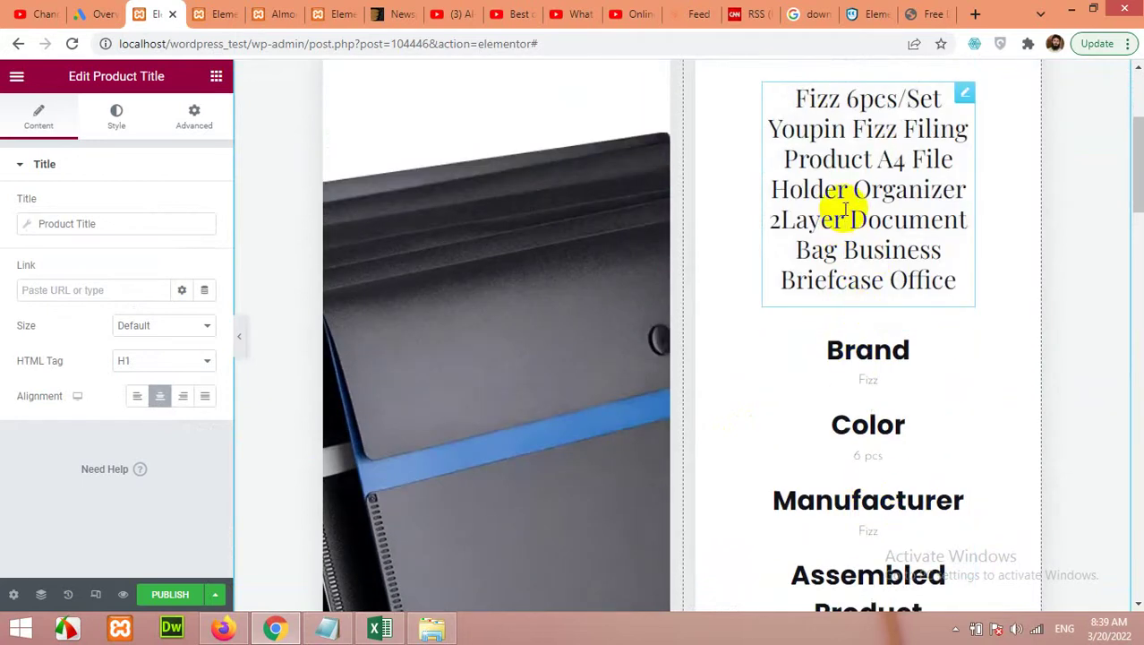
{"action": "scroll", "coordinate": [889, 460], "scroll_direction": "down", "scroll_amount": 4}
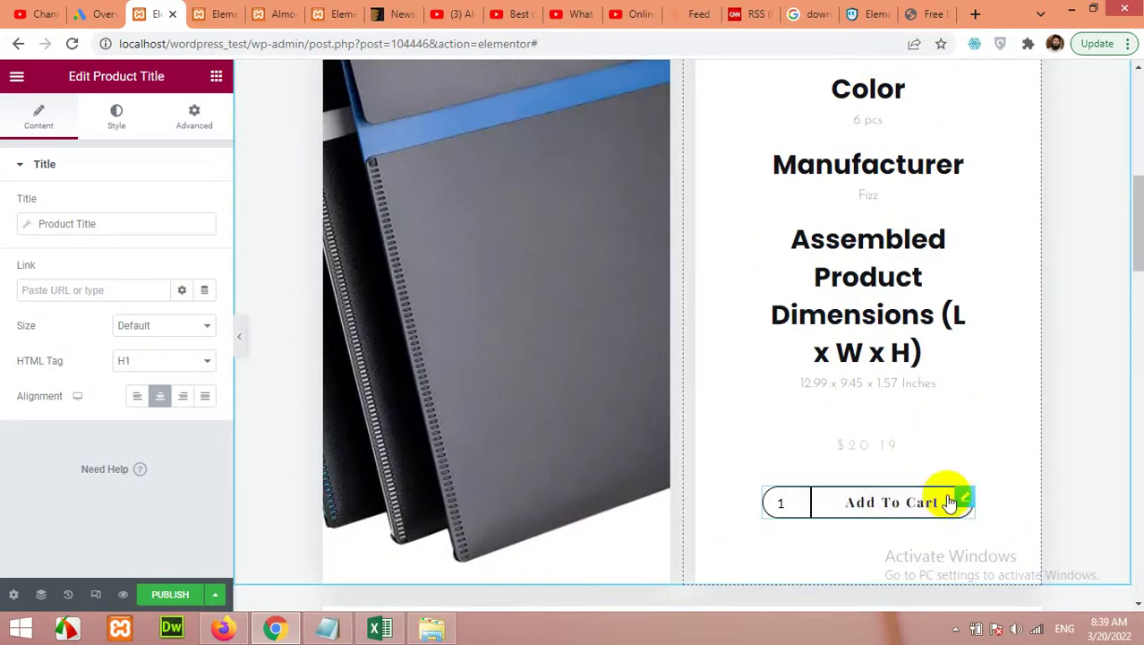
{"action": "left_click_drag", "start_coordinate": [963, 495], "coordinate": [961, 428]}
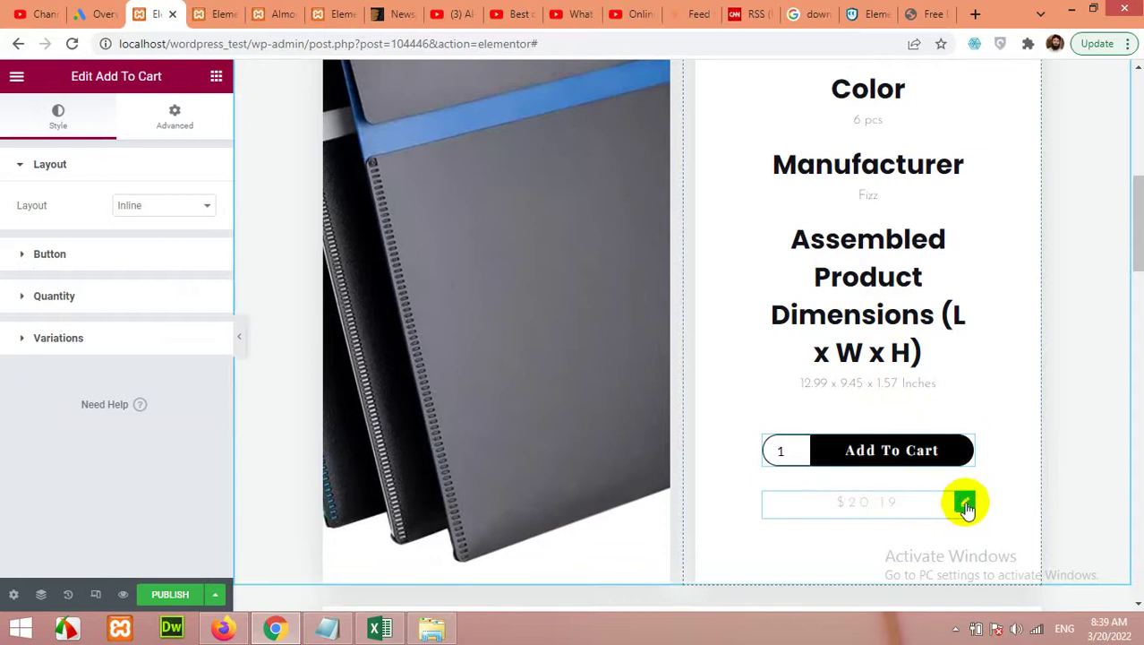
Step: Drag Add To Cart and the $20.19 price to the top of the right column, above the title
{"action": "left_click_drag", "start_coordinate": [969, 452], "coordinate": [890, 290]}
{"action": "scroll", "coordinate": [961, 361], "scroll_direction": "up", "scroll_amount": 5}
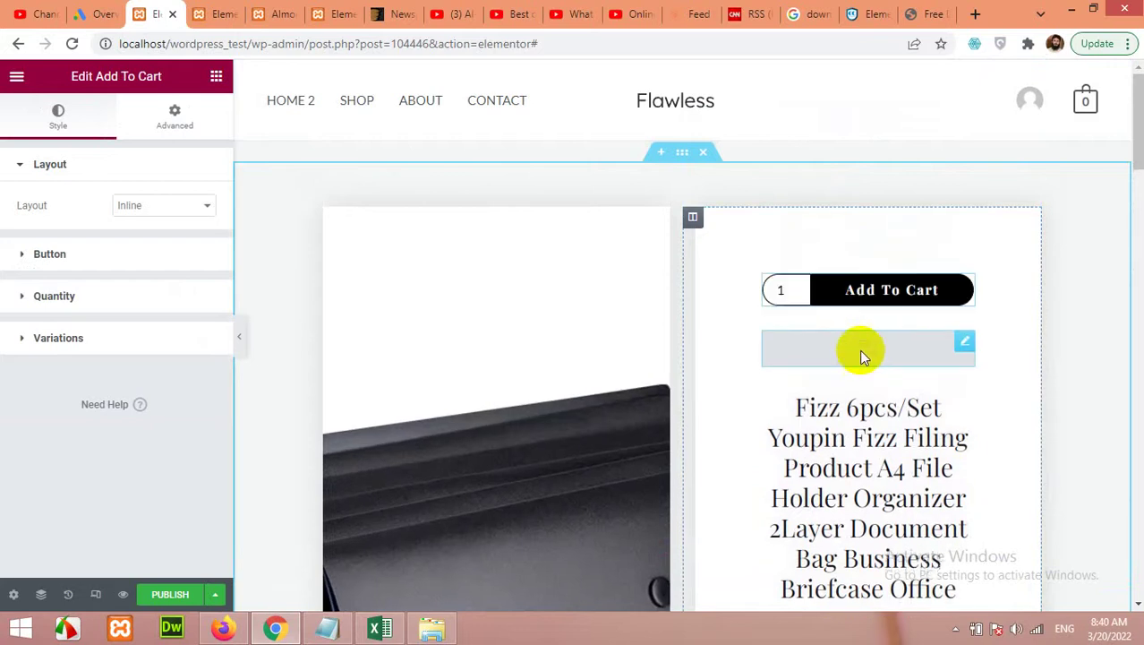
{"action": "scroll", "coordinate": [871, 483], "scroll_direction": "down", "scroll_amount": 5}
{"action": "scroll", "coordinate": [875, 486], "scroll_direction": "down", "scroll_amount": 4}
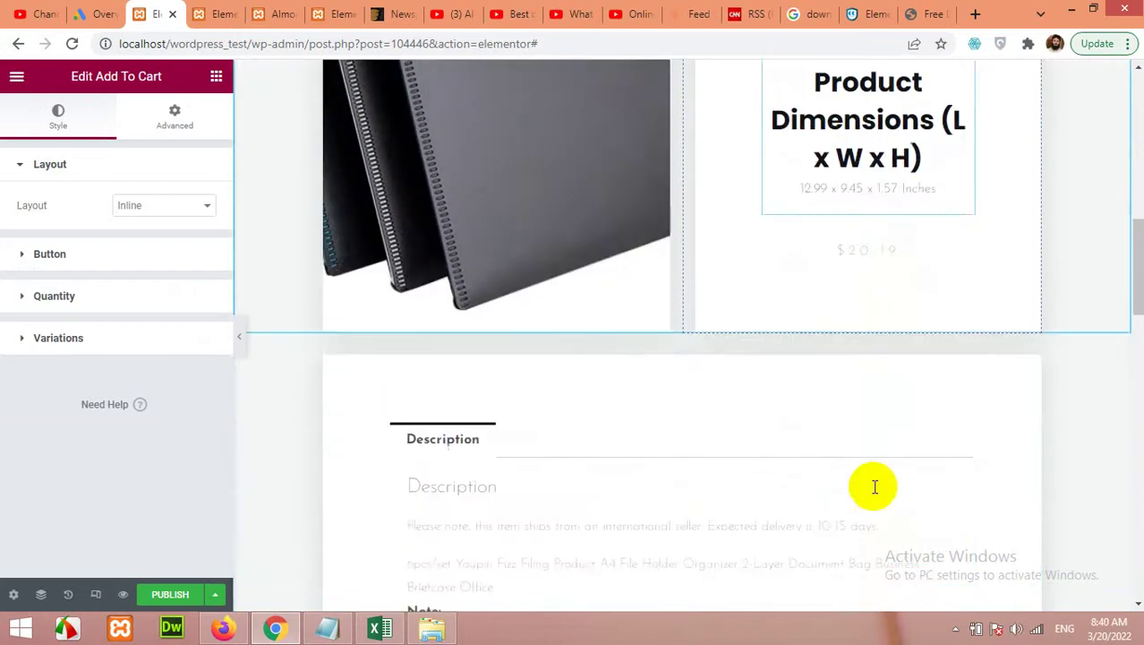
{"action": "scroll", "coordinate": [874, 482], "scroll_direction": "up", "scroll_amount": 3}
{"action": "left_click_drag", "start_coordinate": [958, 512], "coordinate": [883, 244]}
{"action": "scroll", "coordinate": [965, 392], "scroll_direction": "up", "scroll_amount": 5}
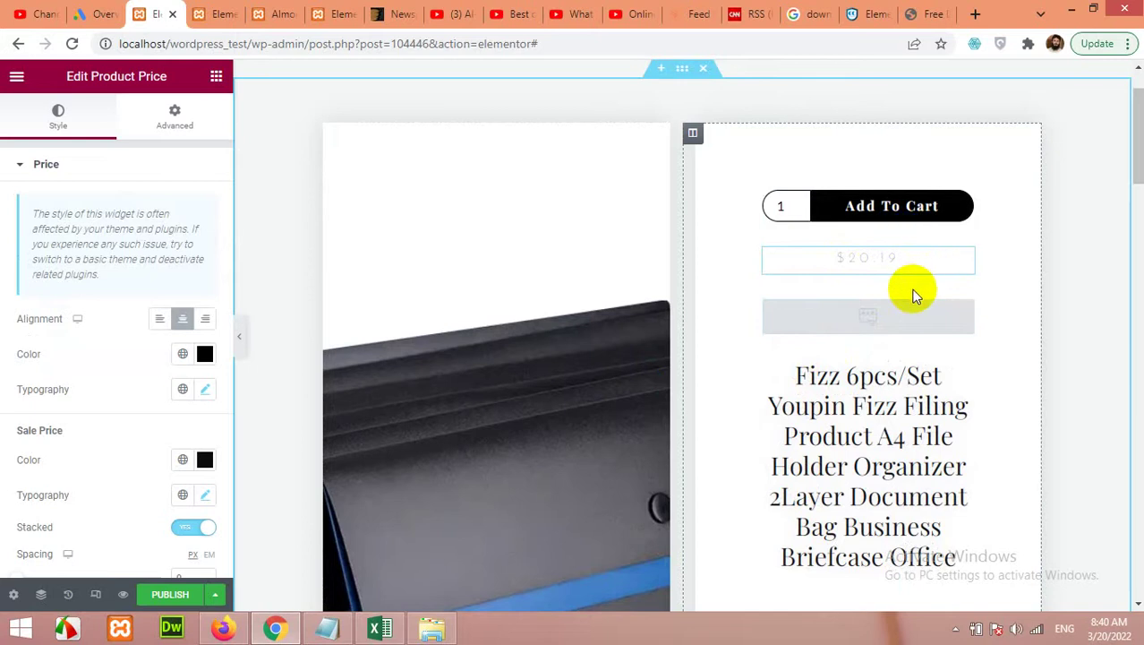
Step: Publish the template with an Include › Products display condition
{"action": "left_click", "coordinate": [193, 597]}
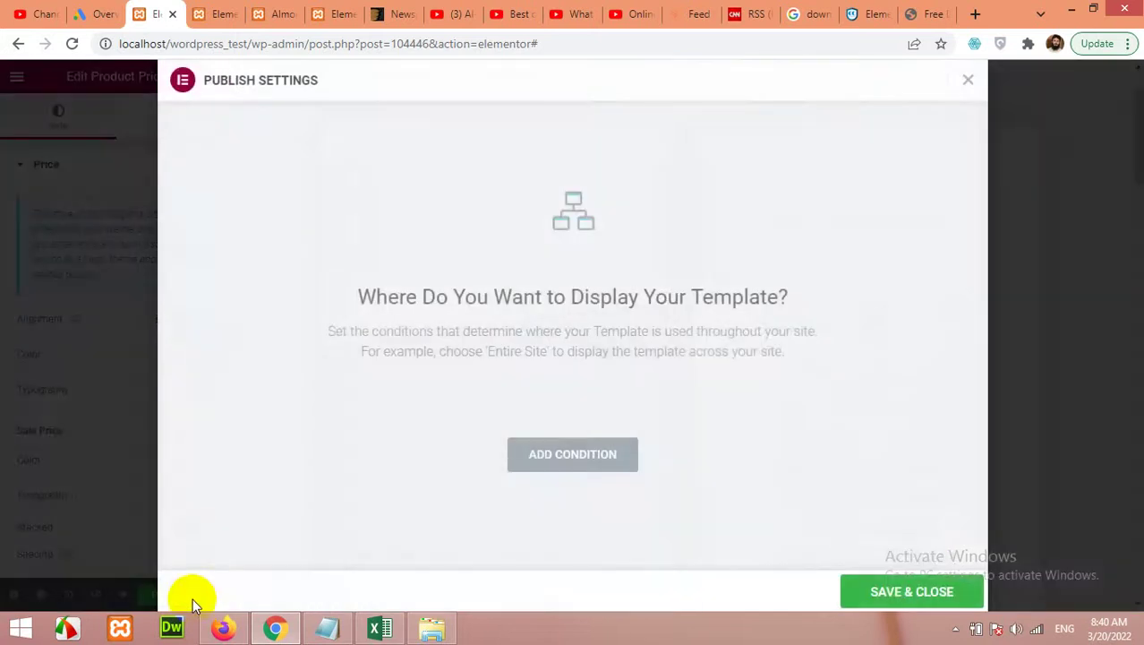
{"action": "left_click", "coordinate": [556, 442]}
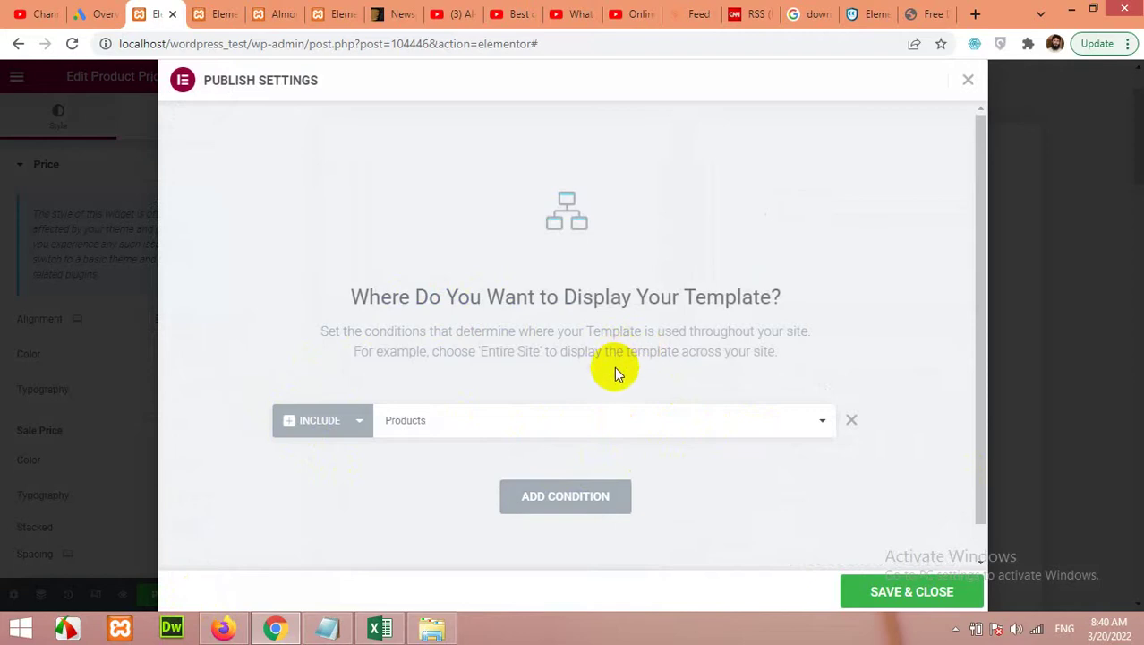
{"action": "left_click", "coordinate": [517, 425]}
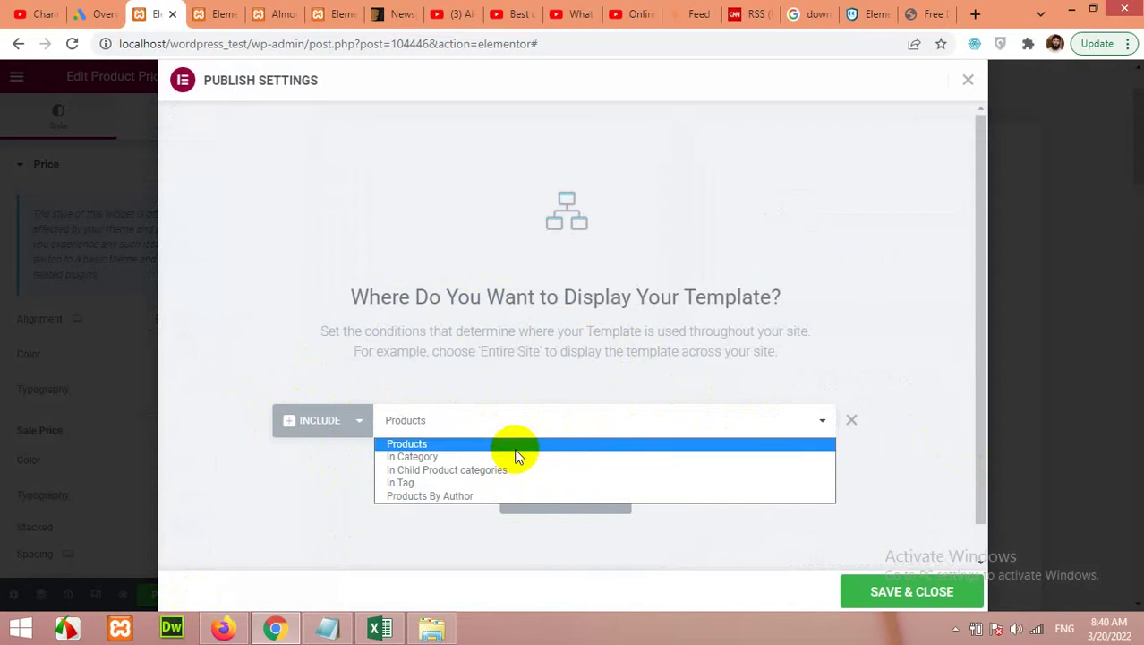
{"action": "left_click", "coordinate": [441, 428]}
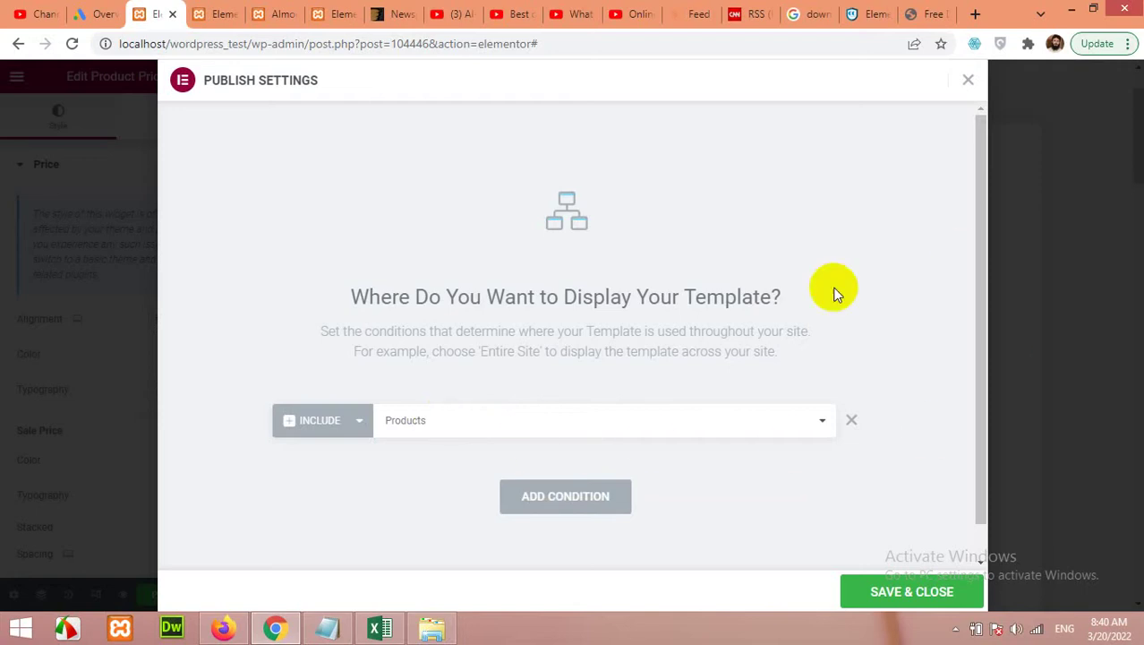
{"action": "left_click", "coordinate": [897, 595]}
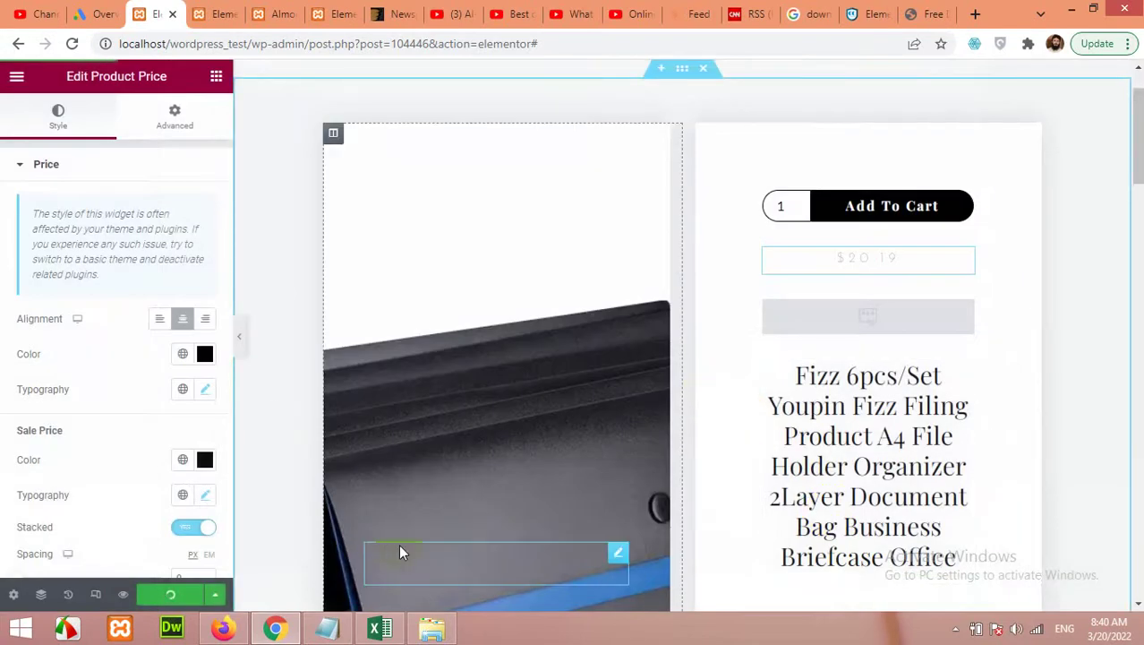
Step: Switch to the live Almond Milk Lotion page and scroll through its new layout
{"action": "left_click", "coordinate": [224, 12]}
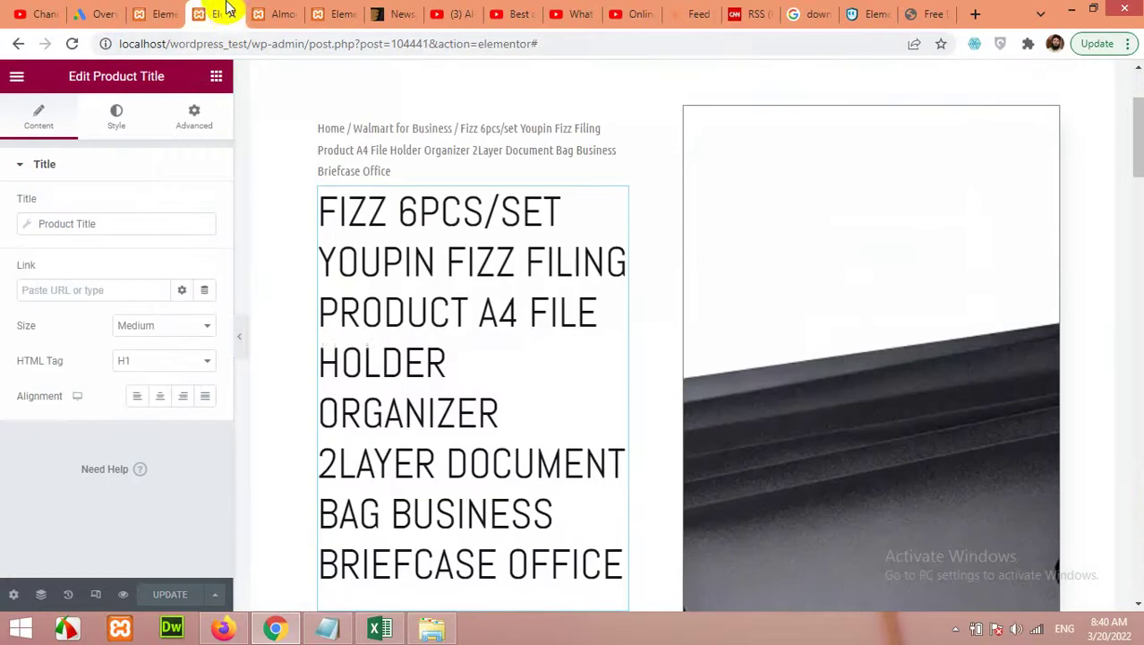
{"action": "left_click", "coordinate": [278, 15]}
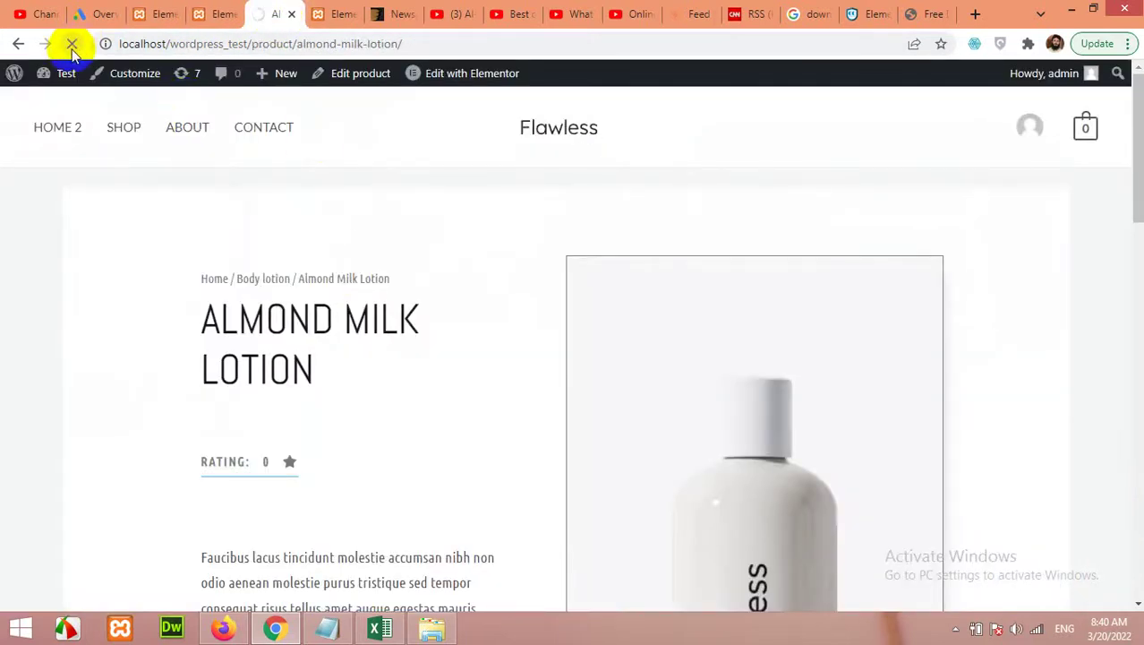
{"action": "scroll", "coordinate": [614, 390], "scroll_direction": "down", "scroll_amount": 2}
{"action": "scroll", "coordinate": [615, 397], "scroll_direction": "down", "scroll_amount": 3}
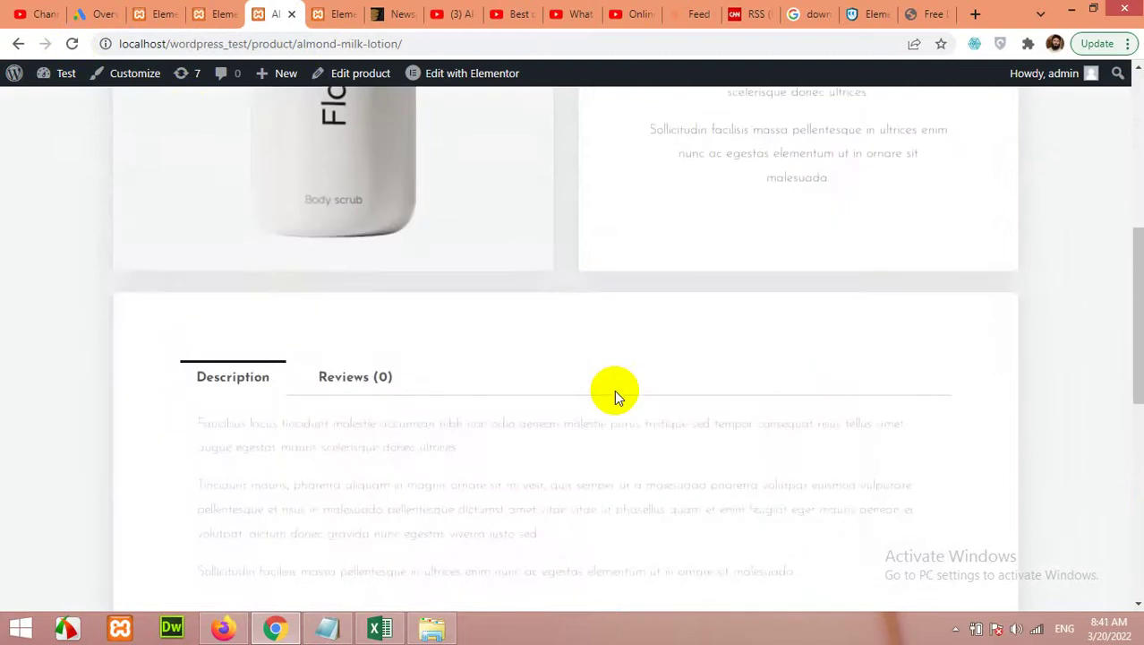
{"action": "scroll", "coordinate": [616, 398], "scroll_direction": "up", "scroll_amount": 3}
{"action": "scroll", "coordinate": [652, 461], "scroll_direction": "up", "scroll_amount": 2}
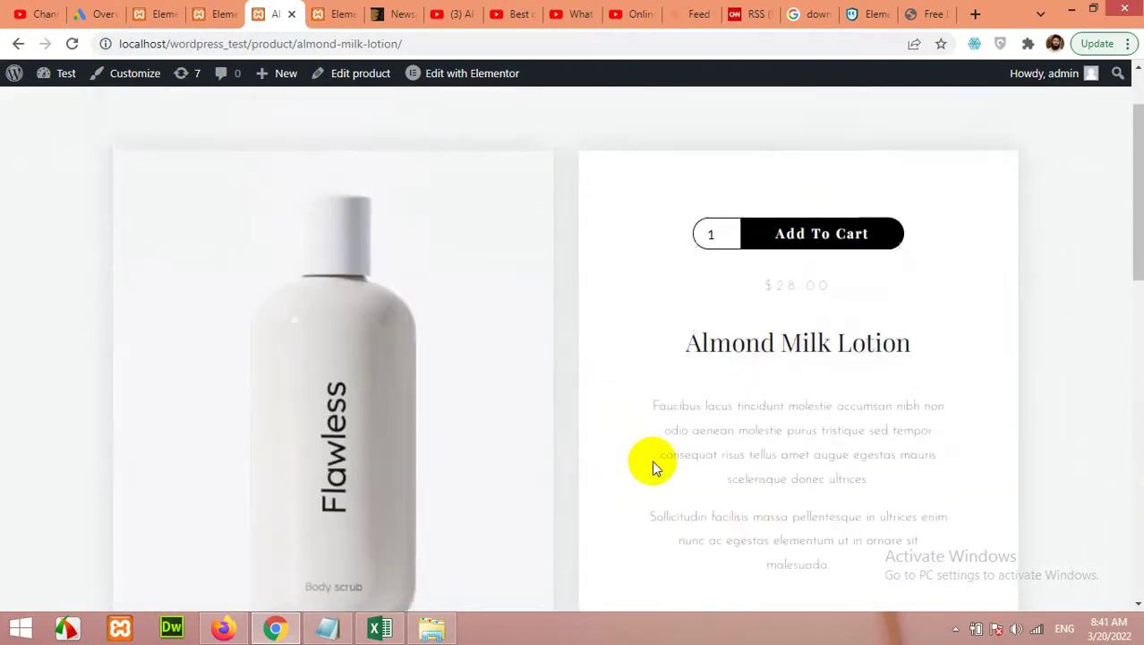
{"action": "scroll", "coordinate": [609, 394], "scroll_direction": "down", "scroll_amount": 2}
Step: Glance at the Fizz product editor, then revisit the Almond Milk Lotion page
{"action": "left_click", "coordinate": [201, 20]}
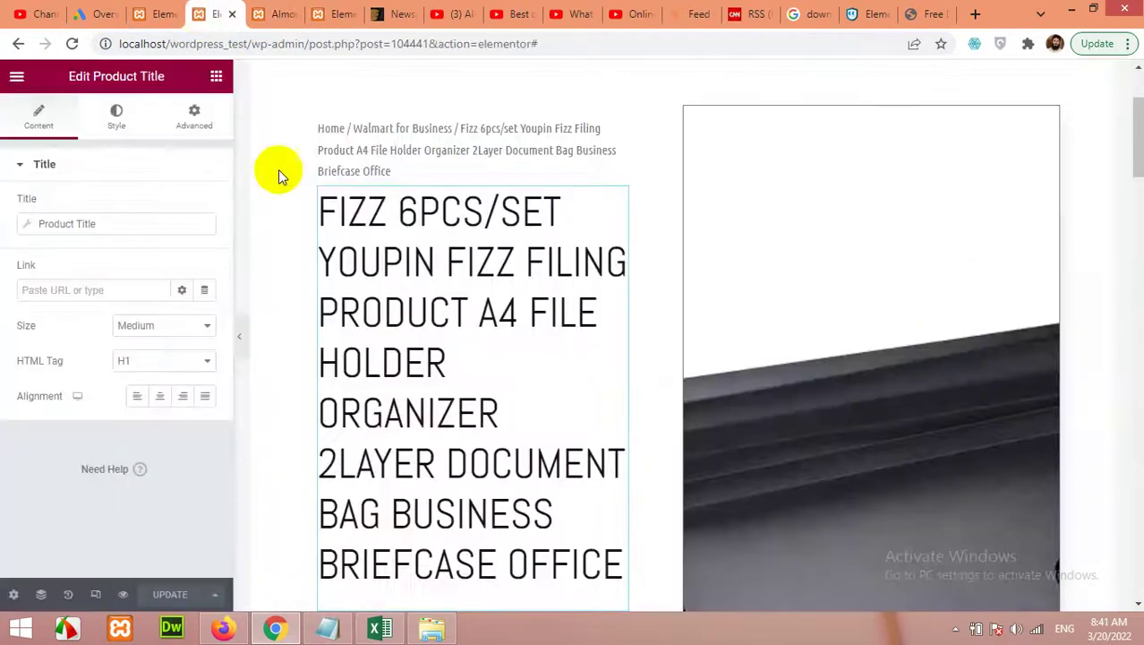
{"action": "scroll", "coordinate": [767, 455], "scroll_direction": "down", "scroll_amount": 8}
{"action": "scroll", "coordinate": [681, 496], "scroll_direction": "down", "scroll_amount": 5}
{"action": "scroll", "coordinate": [422, 184], "scroll_direction": "up", "scroll_amount": 6}
{"action": "left_click", "coordinate": [272, 12]}
{"action": "scroll", "coordinate": [714, 372], "scroll_direction": "up", "scroll_amount": 2}
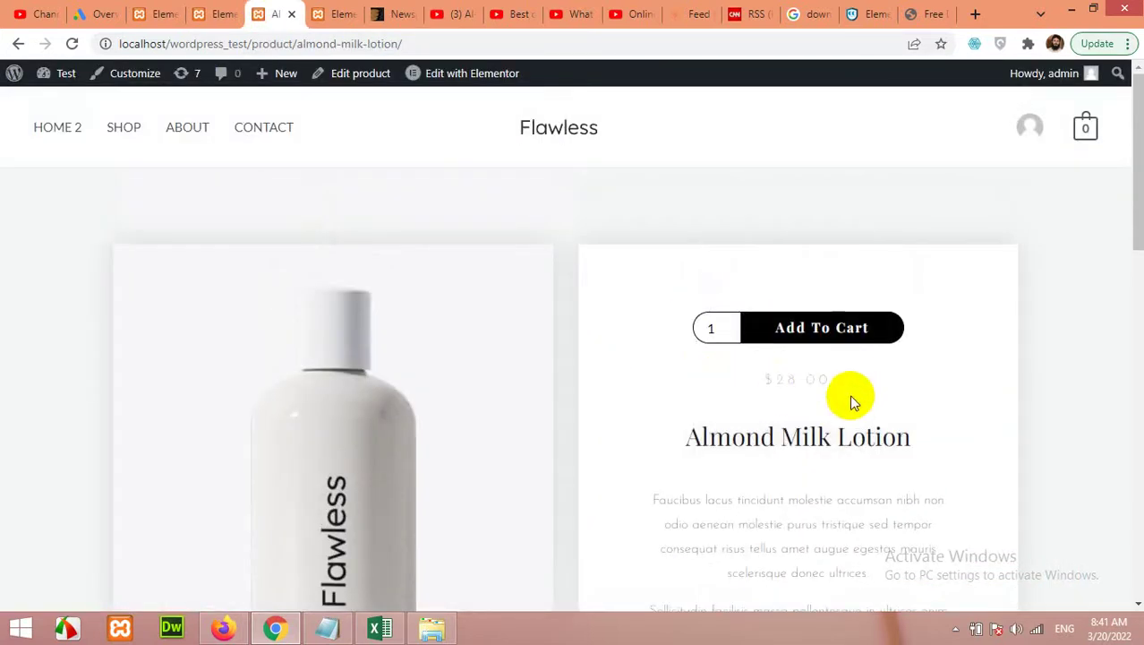
{"action": "scroll", "coordinate": [816, 392], "scroll_direction": "down", "scroll_amount": 5}
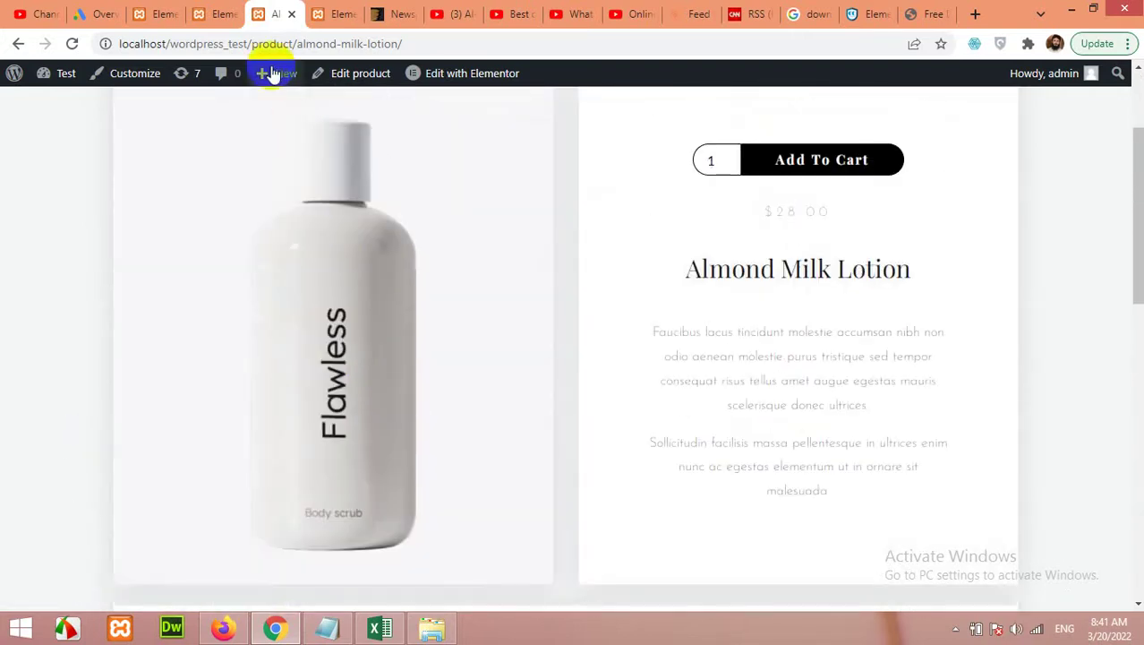
Step: Return to the Fizz product editor and scroll through the template
{"action": "left_click", "coordinate": [224, 13]}
{"action": "scroll", "coordinate": [634, 414], "scroll_direction": "down", "scroll_amount": 15}
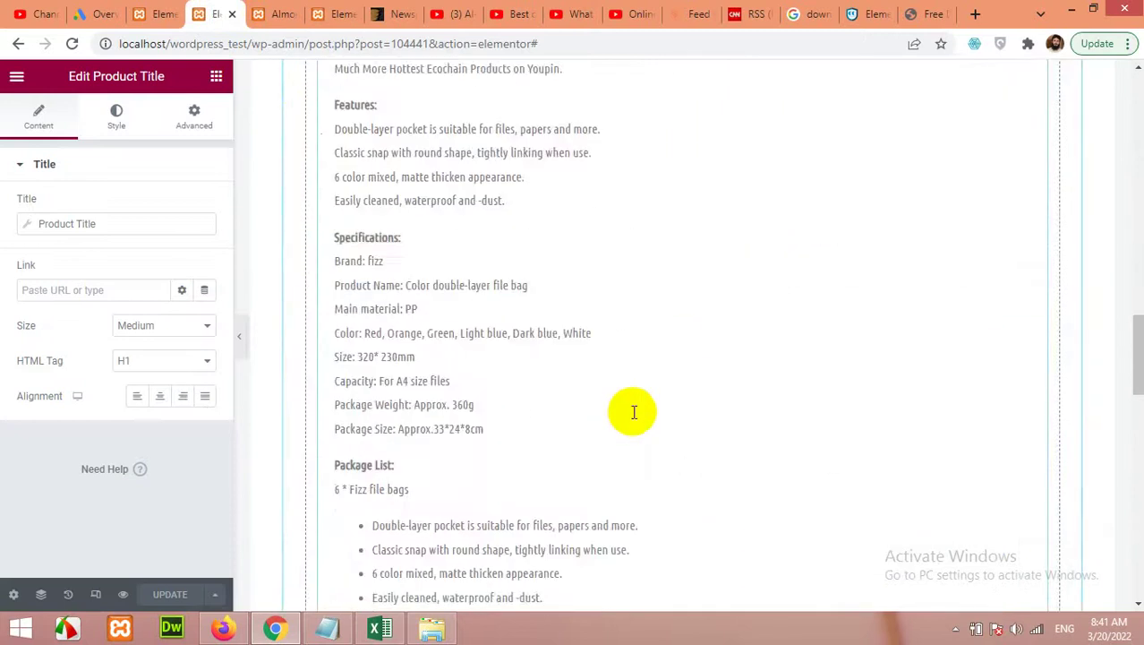
{"action": "scroll", "coordinate": [632, 417], "scroll_direction": "down", "scroll_amount": 4}
{"action": "scroll", "coordinate": [376, 248], "scroll_direction": "up", "scroll_amount": 2}
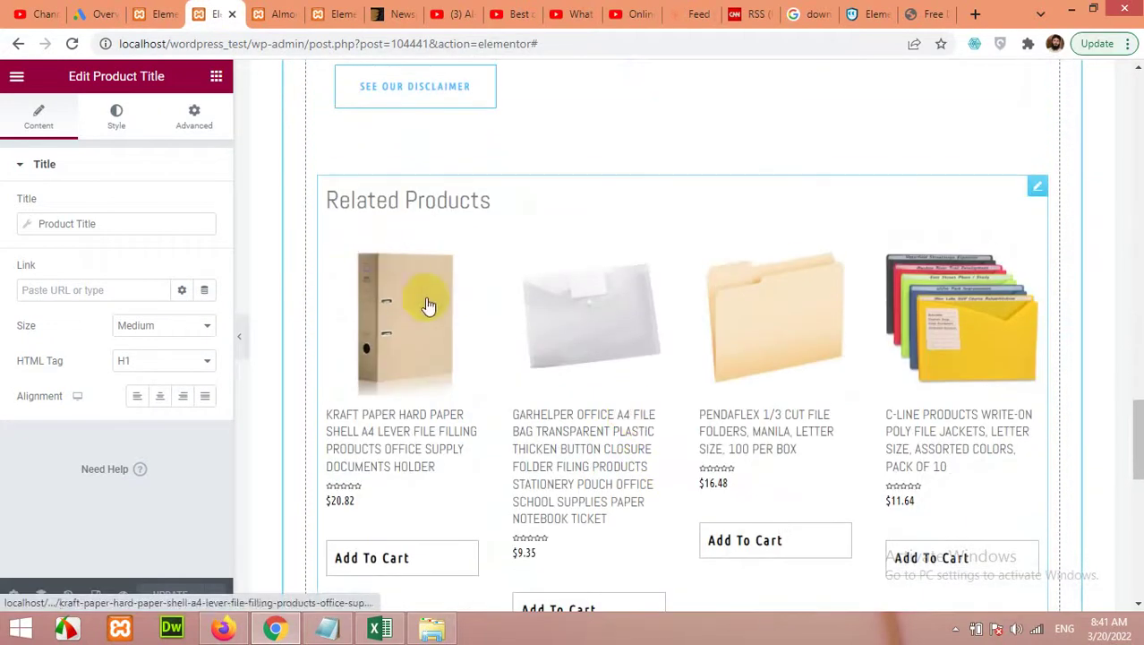
{"action": "scroll", "coordinate": [885, 378], "scroll_direction": "down", "scroll_amount": 2}
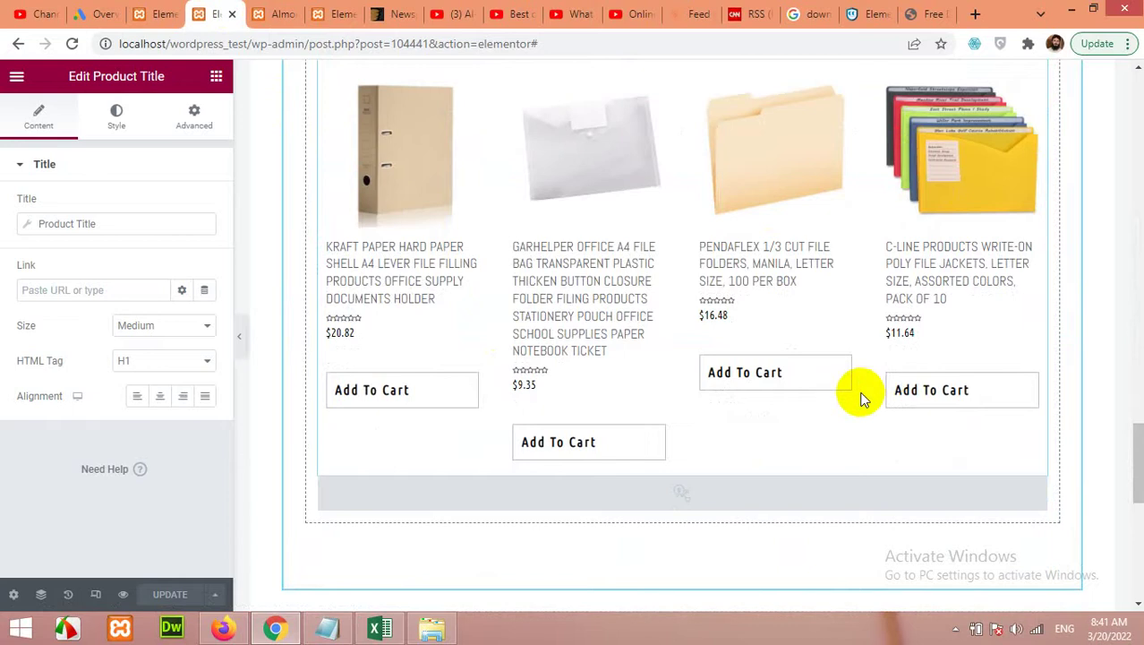
{"action": "scroll", "coordinate": [861, 394], "scroll_direction": "up", "scroll_amount": 3}
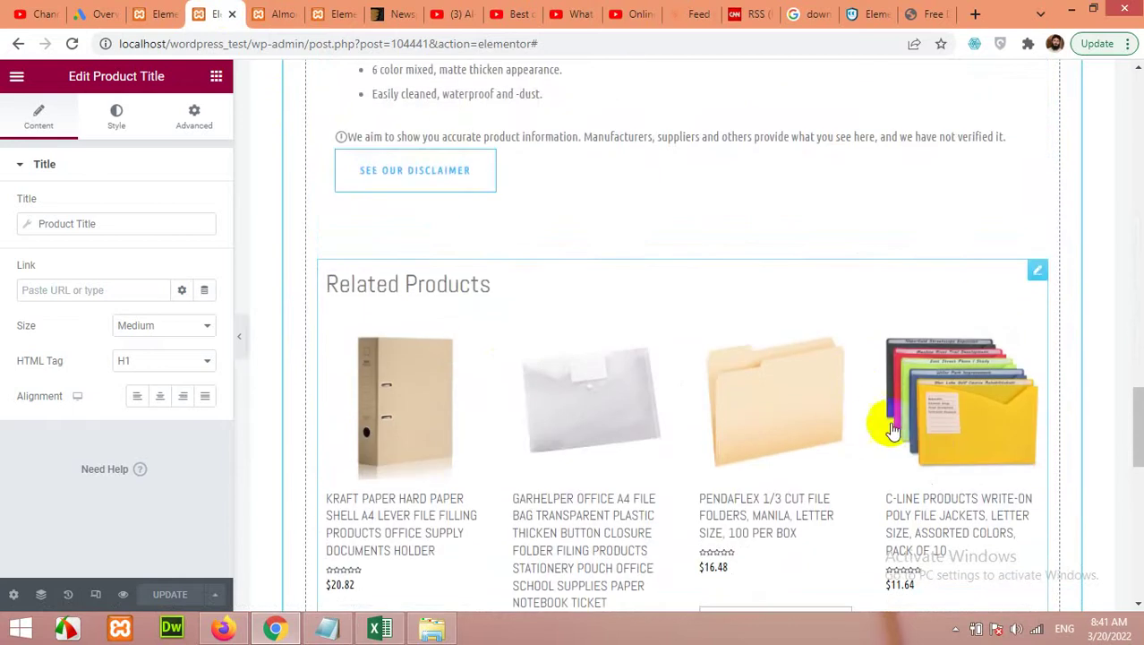
{"action": "scroll", "coordinate": [757, 414], "scroll_direction": "up", "scroll_amount": 4}
Step: Recheck the Almond Milk Lotion page, then scroll the editor down to Related Products
{"action": "left_click", "coordinate": [327, 13]}
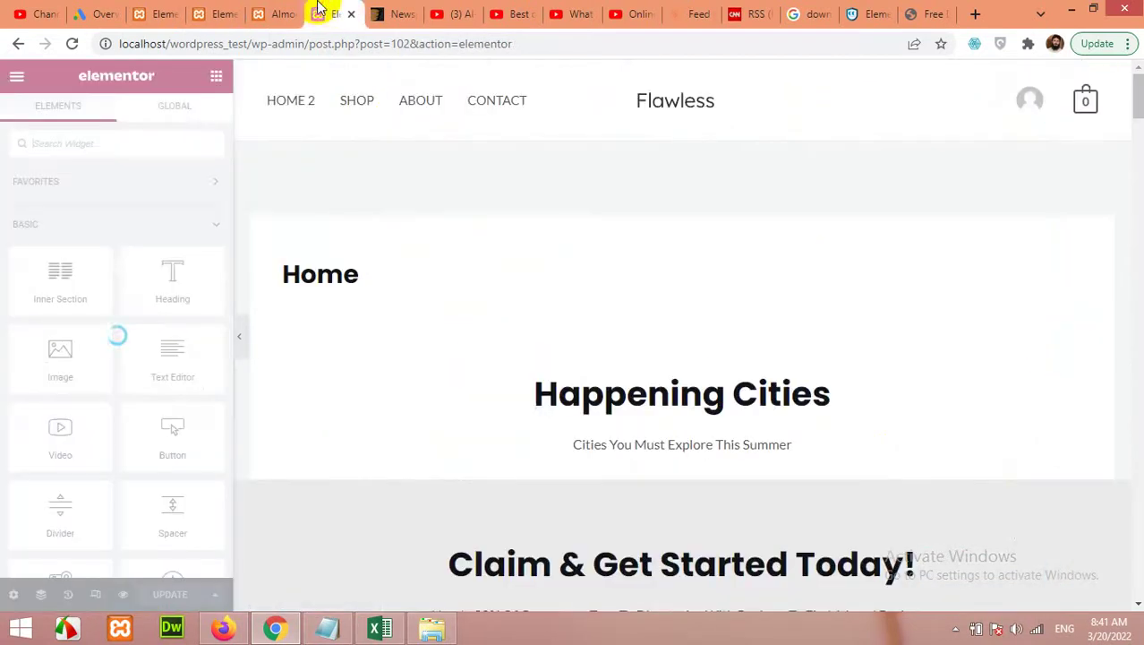
{"action": "scroll", "coordinate": [627, 381], "scroll_direction": "down", "scroll_amount": 5}
{"action": "key", "text": "ctrl+shift+Tab"}
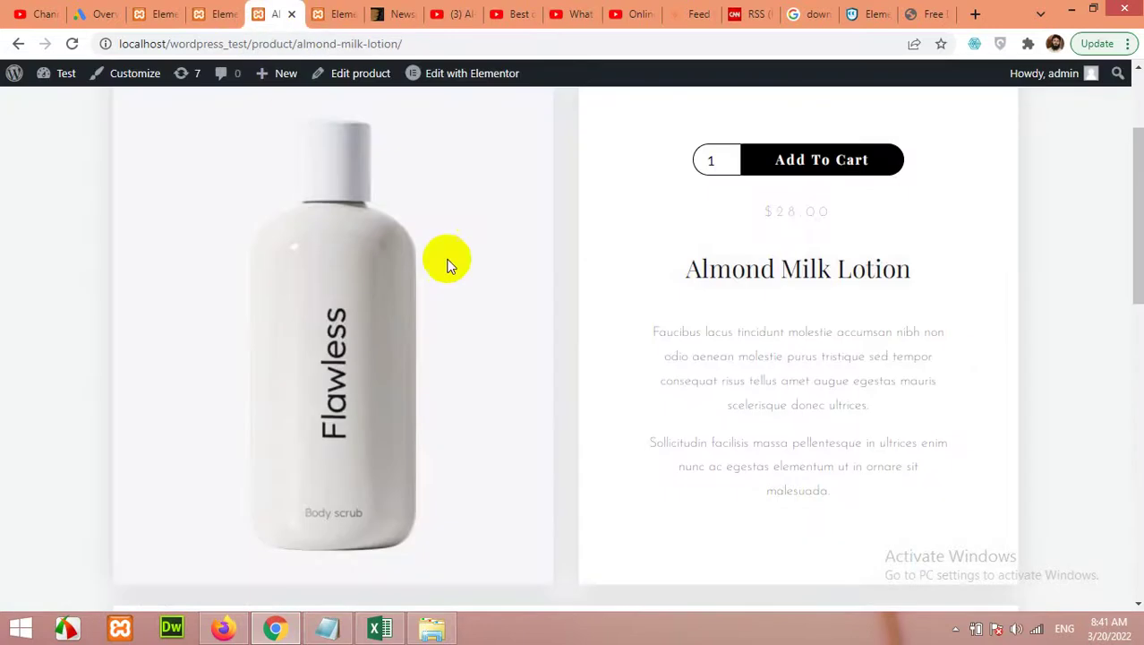
{"action": "scroll", "coordinate": [528, 318], "scroll_direction": "down", "scroll_amount": 5}
{"action": "scroll", "coordinate": [559, 340], "scroll_direction": "down", "scroll_amount": 5}
{"action": "scroll", "coordinate": [560, 345], "scroll_direction": "up", "scroll_amount": 4}
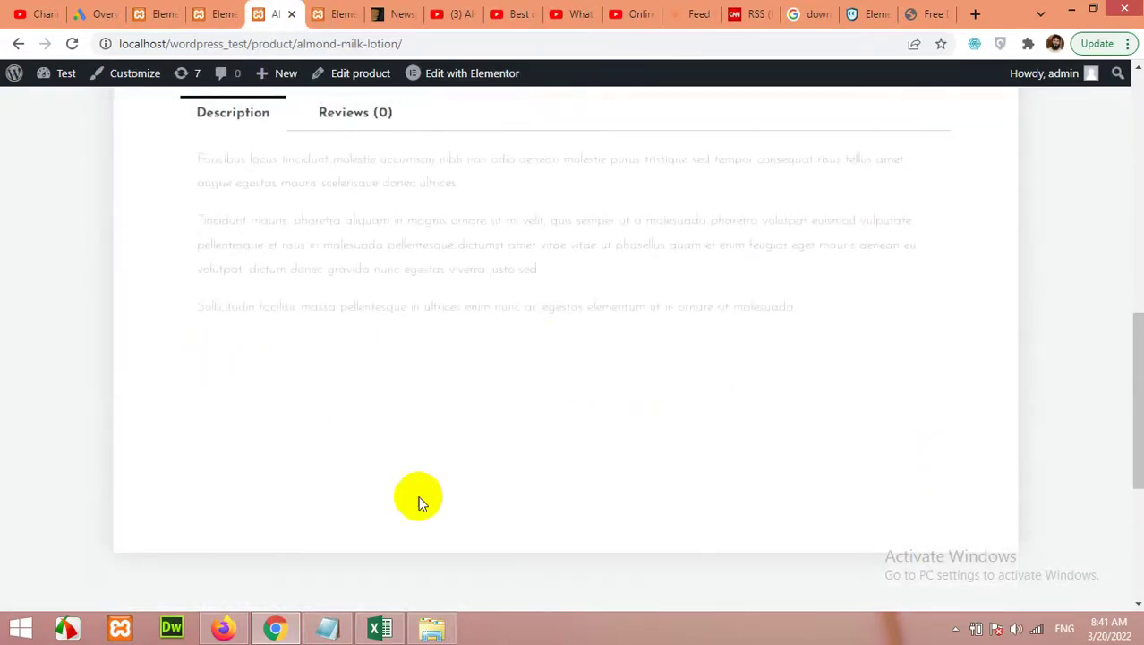
{"action": "left_click", "coordinate": [204, 10]}
{"action": "scroll", "coordinate": [483, 376], "scroll_direction": "down", "scroll_amount": 5}
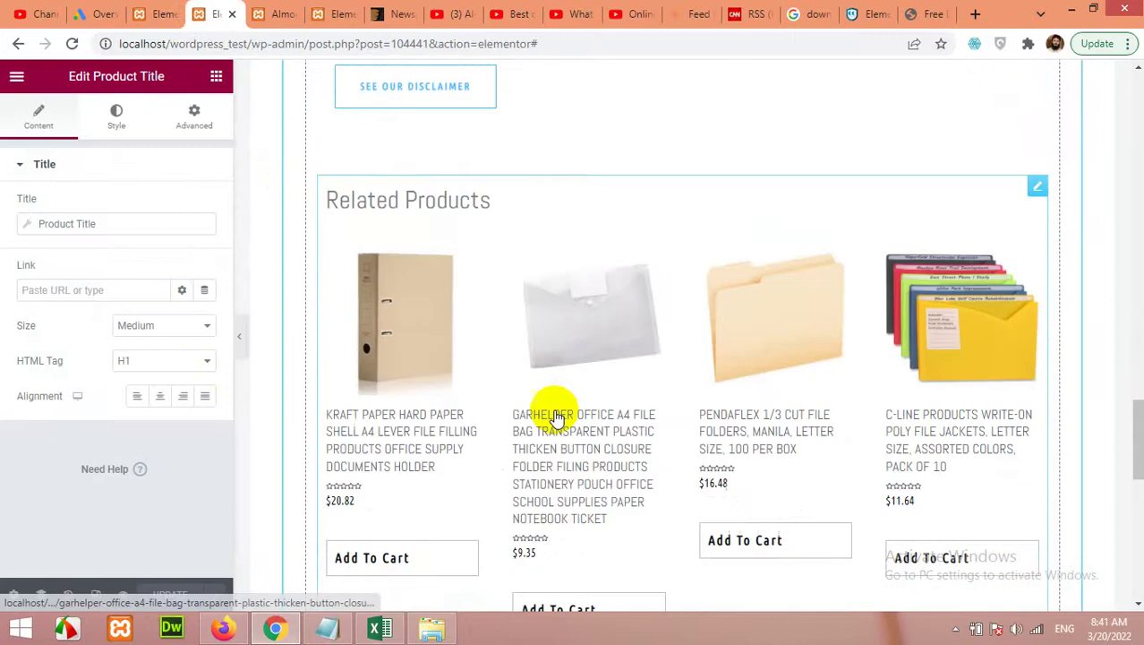
{"action": "scroll", "coordinate": [699, 373], "scroll_direction": "down", "scroll_amount": 3}
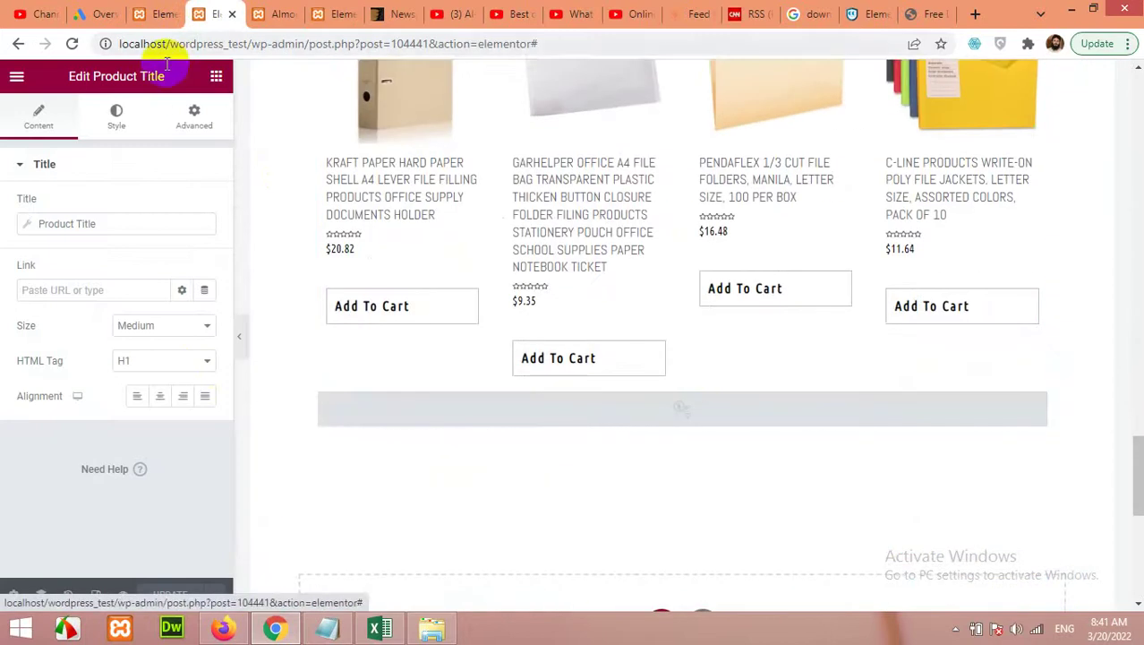
Step: Delete the WooCommerce Breadcrumbs widget from above the product title
{"action": "left_click", "coordinate": [216, 78]}
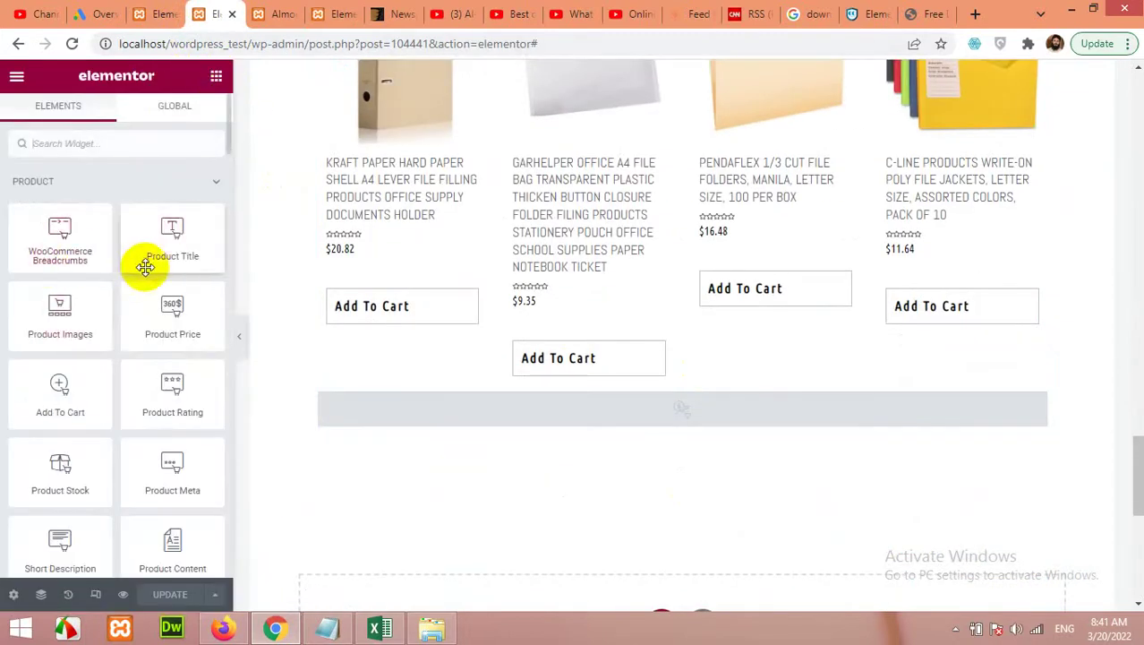
{"action": "scroll", "coordinate": [616, 407], "scroll_direction": "up", "scroll_amount": 20}
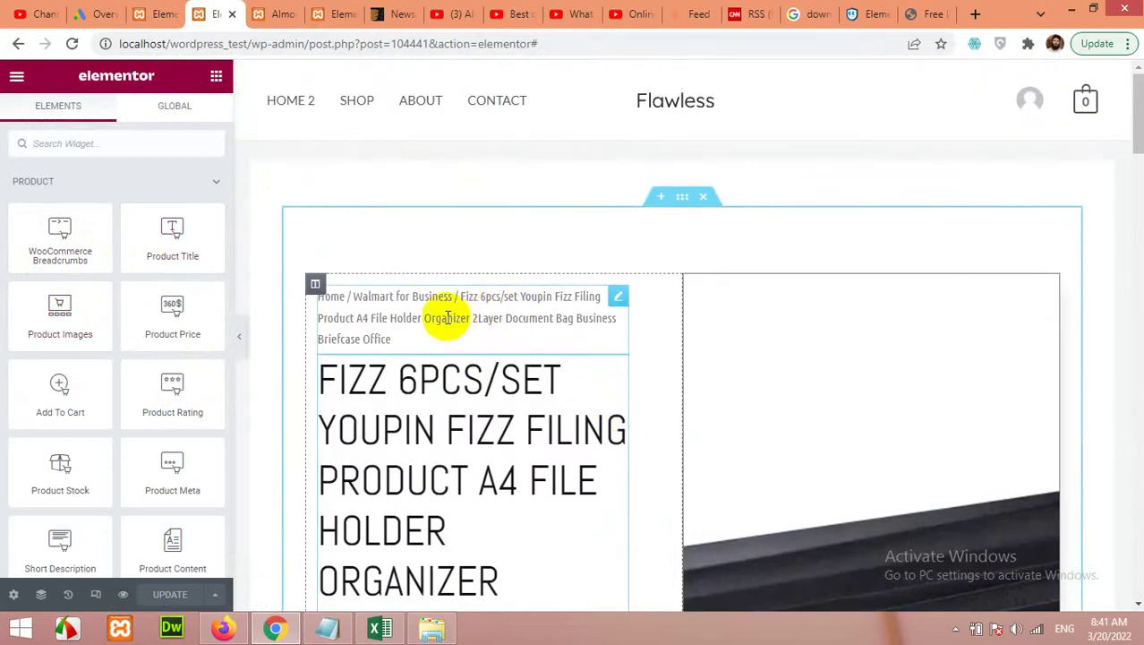
{"action": "right_click", "coordinate": [617, 296]}
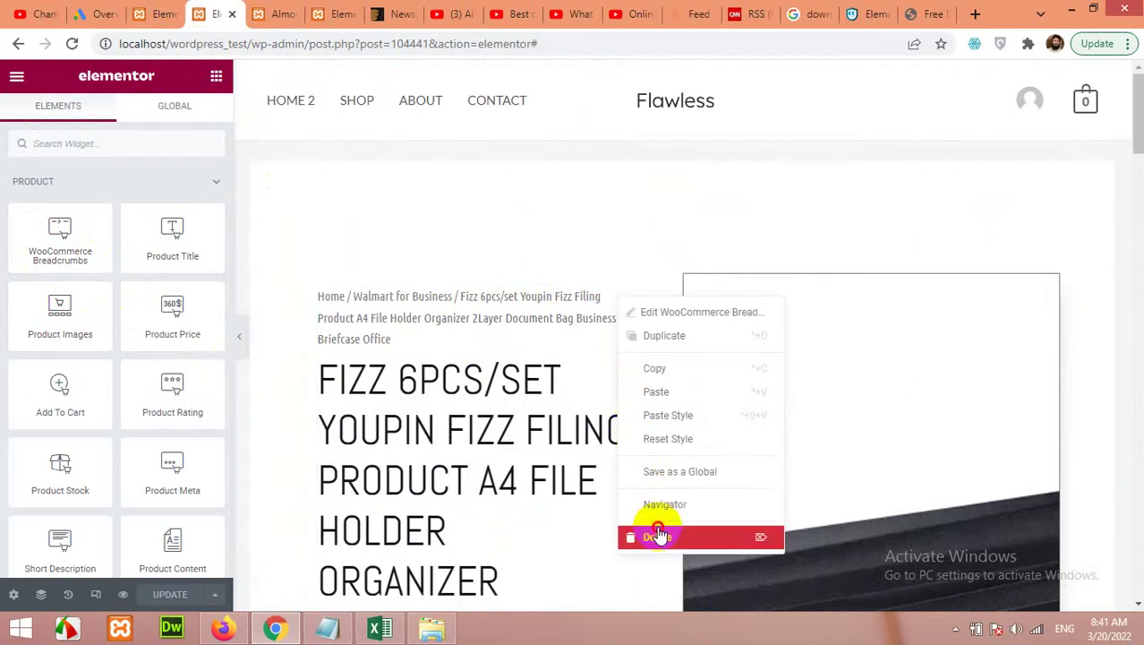
{"action": "left_click", "coordinate": [658, 534]}
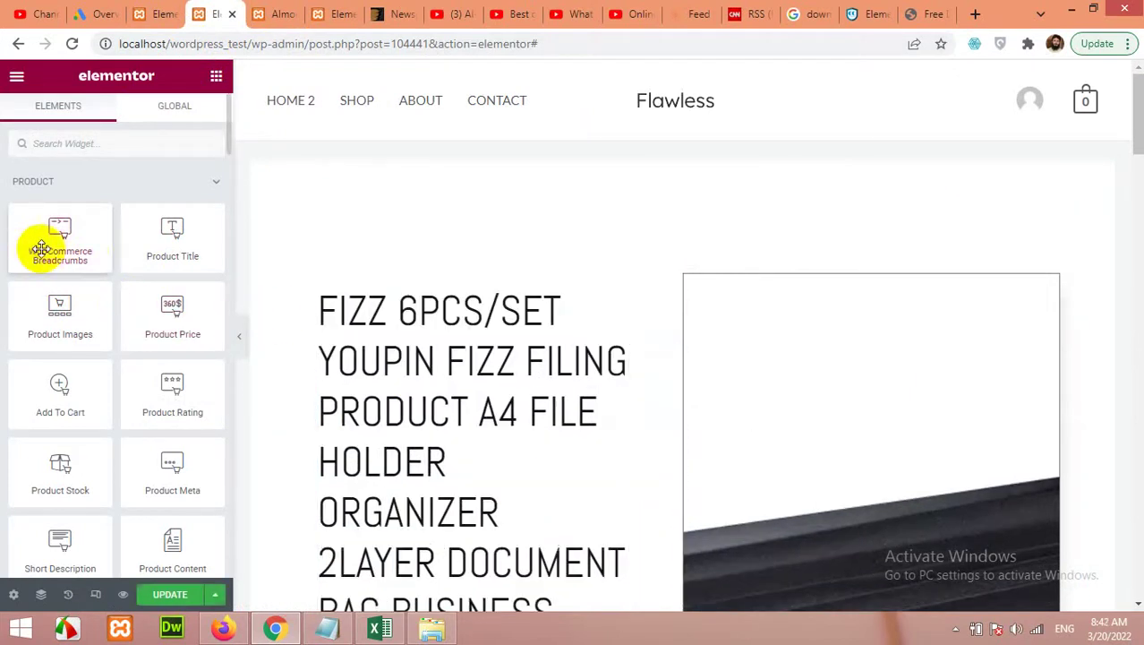
{"action": "left_click_drag", "start_coordinate": [56, 243], "coordinate": [450, 400]}
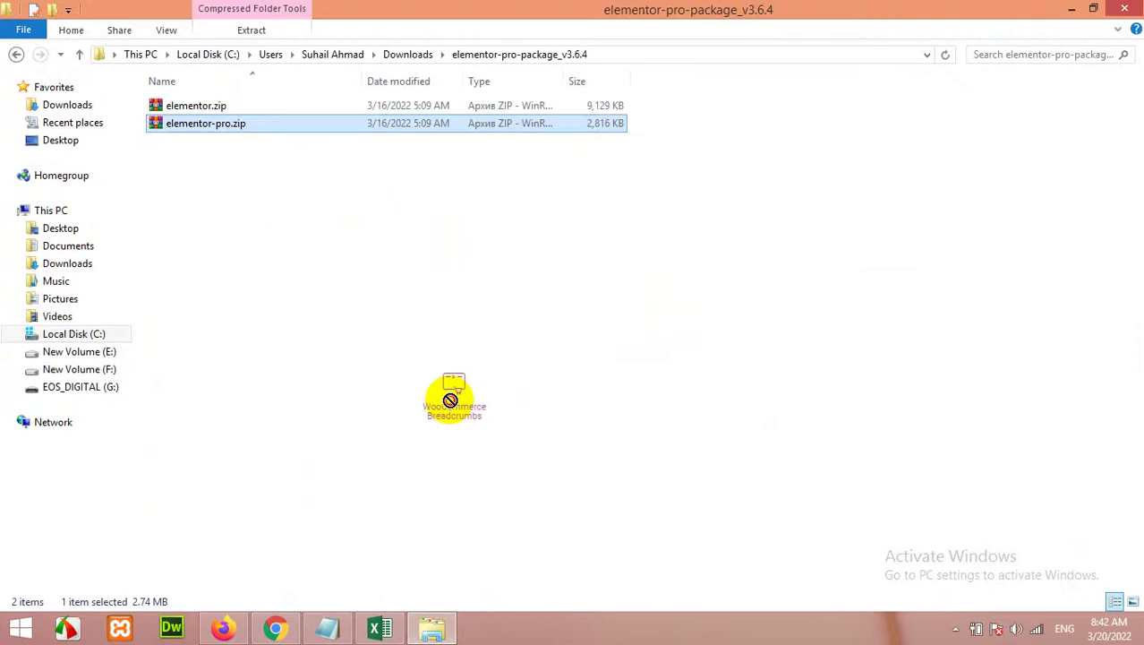
Step: Move to the post 104446 template editor and scroll to its empty 'Drag widget here' section
{"action": "left_click", "coordinate": [275, 626]}
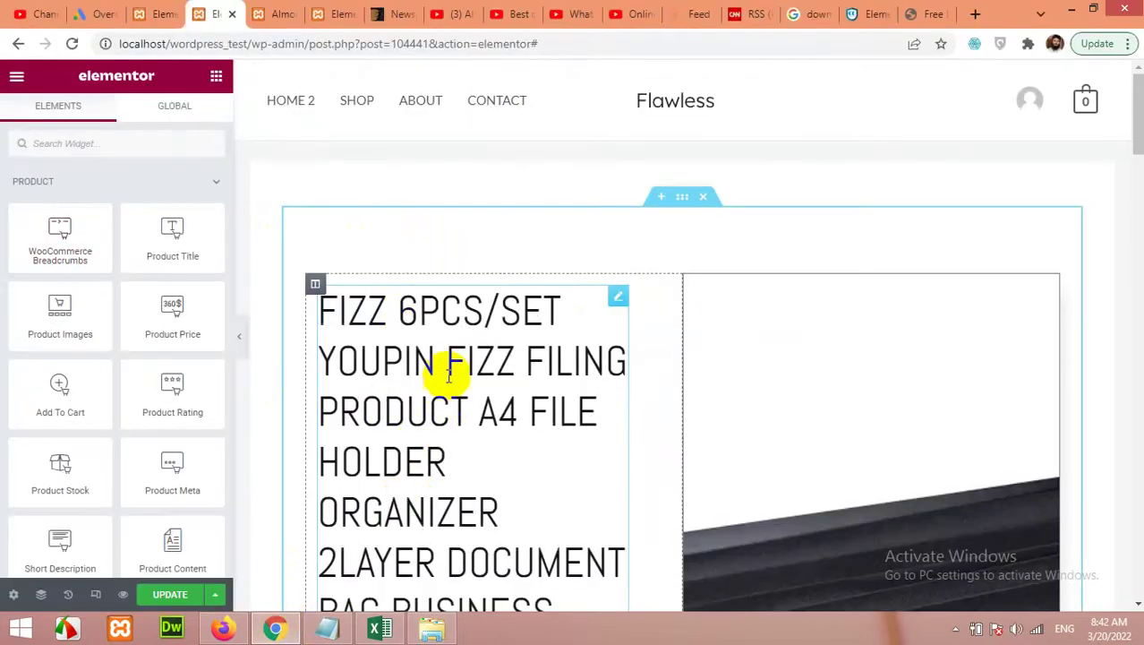
{"action": "scroll", "coordinate": [439, 375], "scroll_direction": "down", "scroll_amount": 4}
{"action": "scroll", "coordinate": [462, 387], "scroll_direction": "down", "scroll_amount": 6}
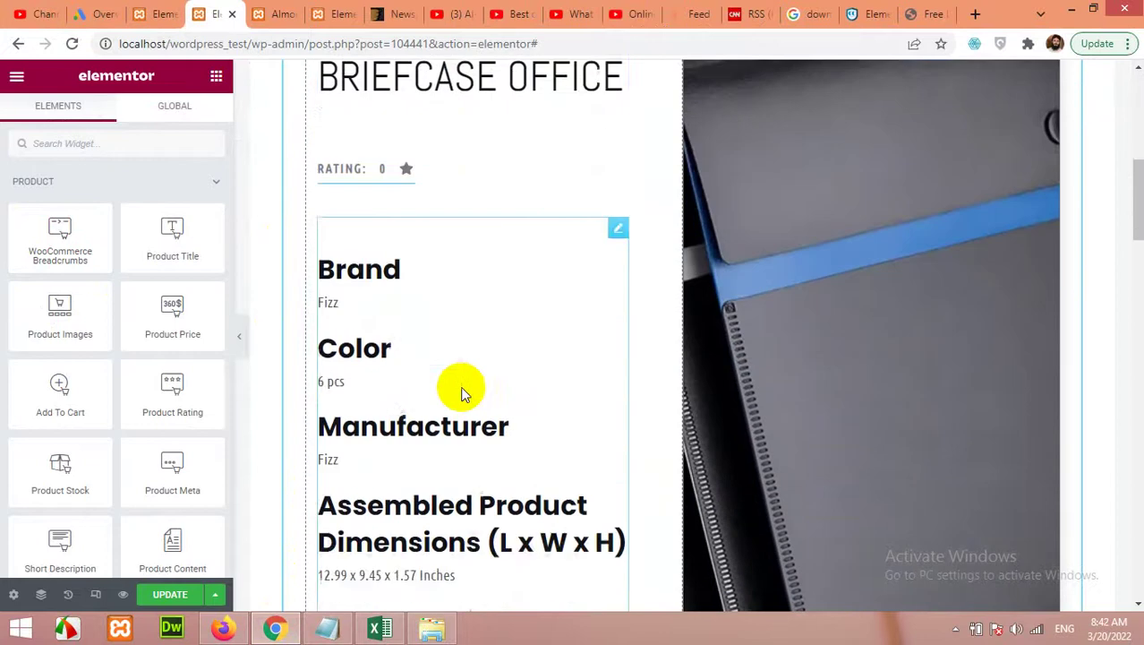
{"action": "scroll", "coordinate": [463, 394], "scroll_direction": "down", "scroll_amount": 1}
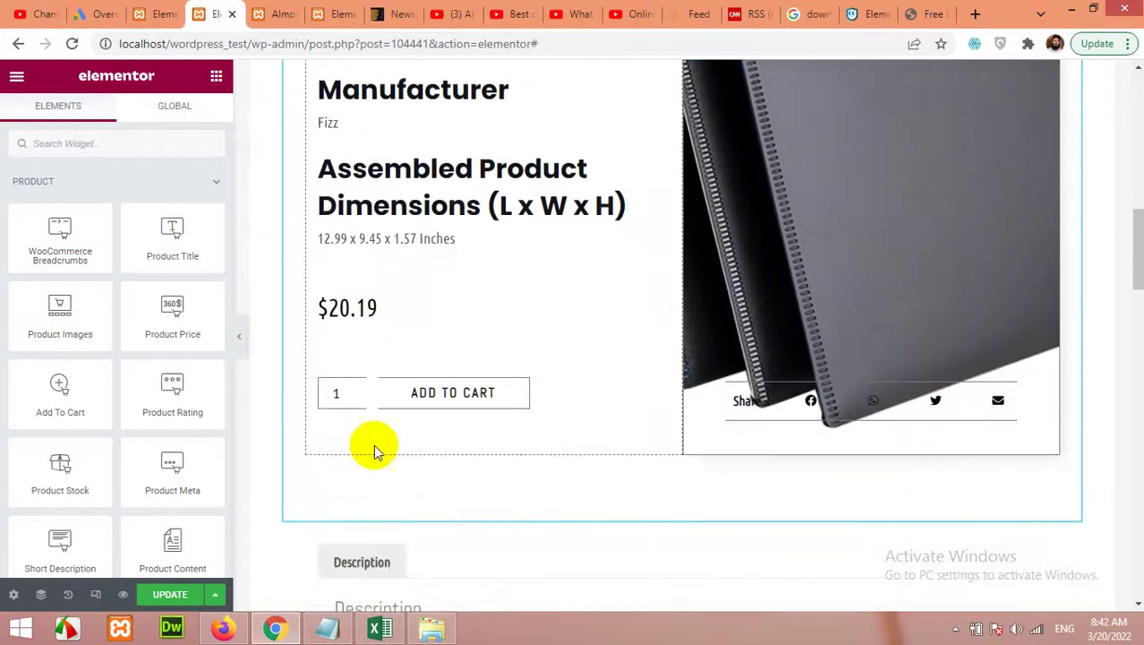
{"action": "left_click", "coordinate": [156, 13]}
{"action": "scroll", "coordinate": [329, 313], "scroll_direction": "down", "scroll_amount": 15}
{"action": "scroll", "coordinate": [320, 391], "scroll_direction": "down", "scroll_amount": 6}
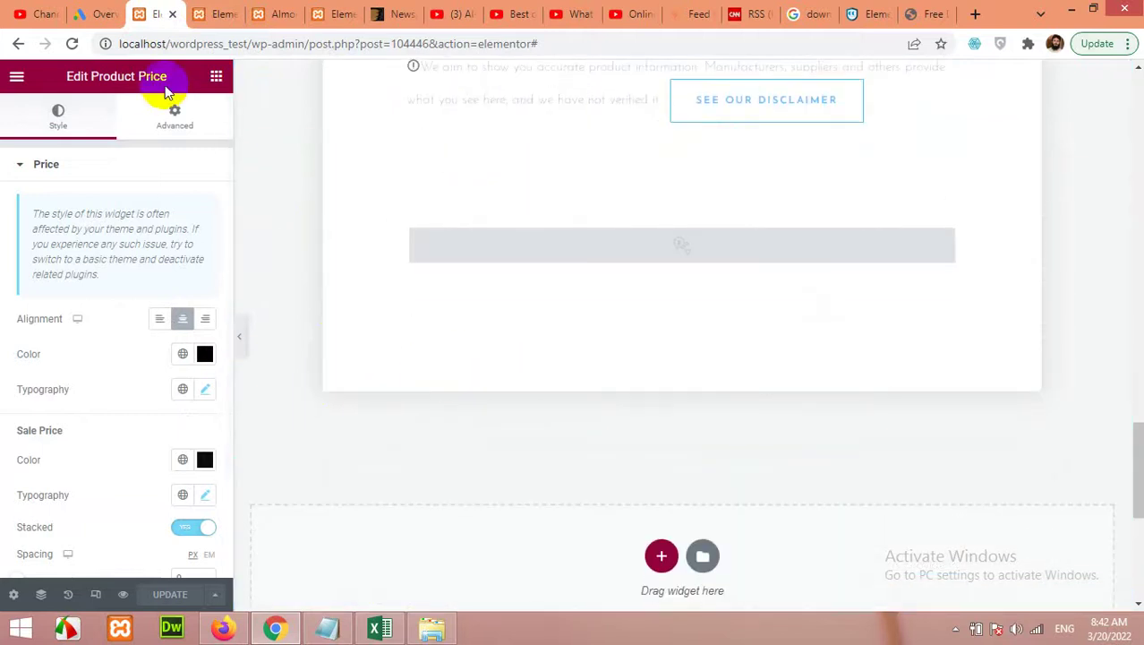
Step: Drop the Product Related widget into the empty bottom section for a four-product grid
{"action": "left_click", "coordinate": [220, 77]}
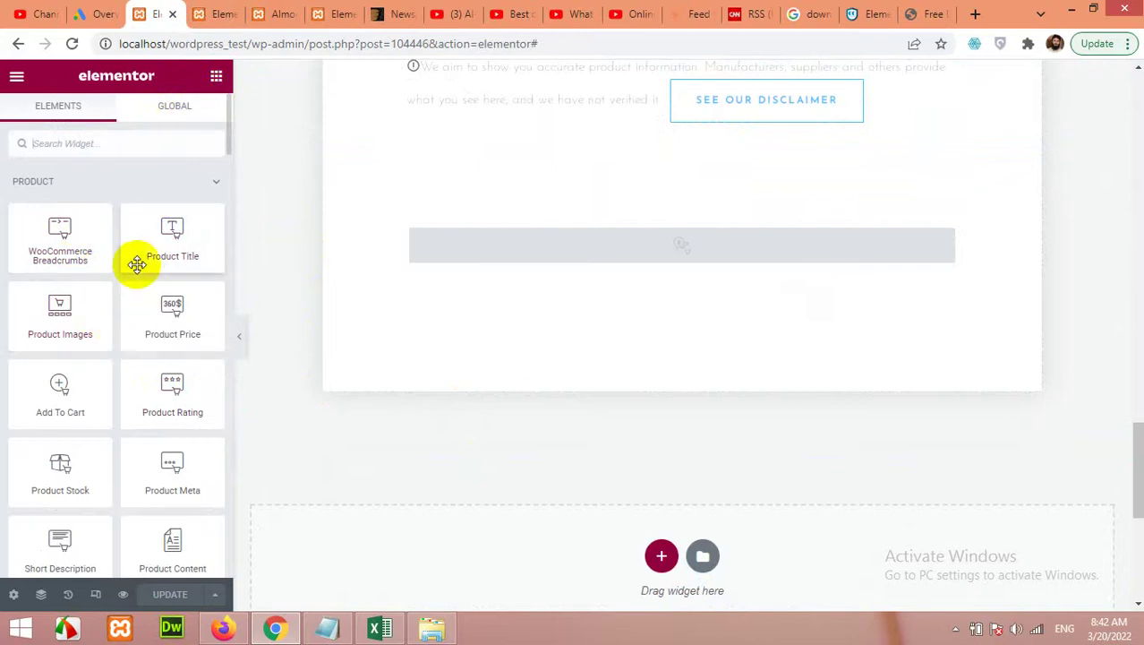
{"action": "scroll", "coordinate": [144, 327], "scroll_direction": "down", "scroll_amount": 1}
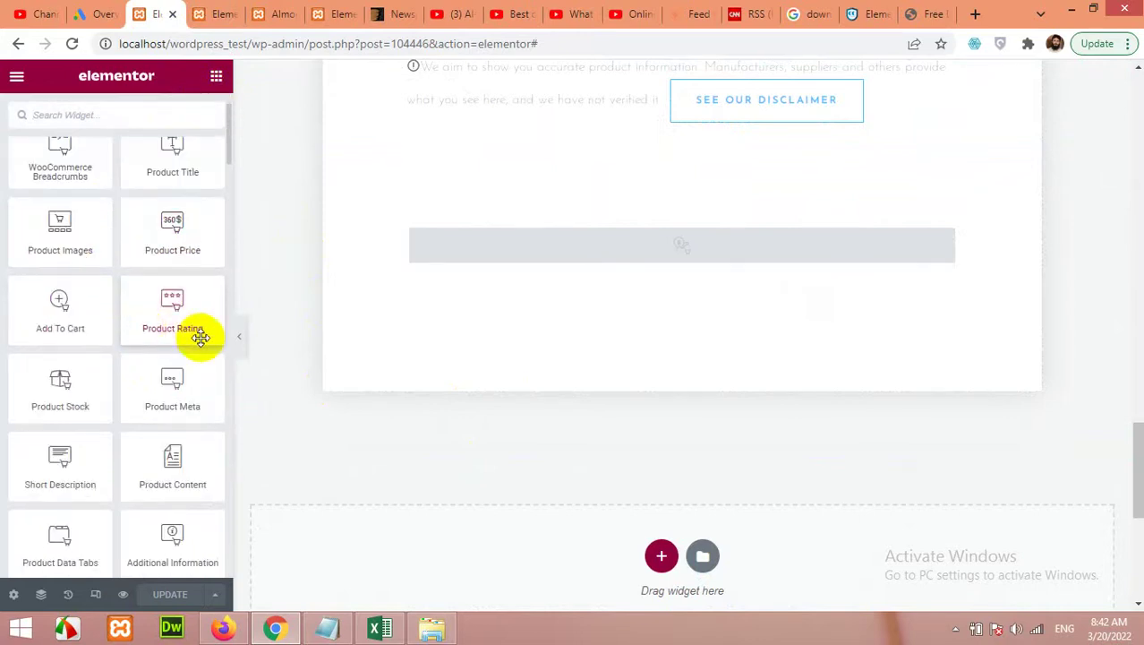
{"action": "scroll", "coordinate": [188, 381], "scroll_direction": "down", "scroll_amount": 1}
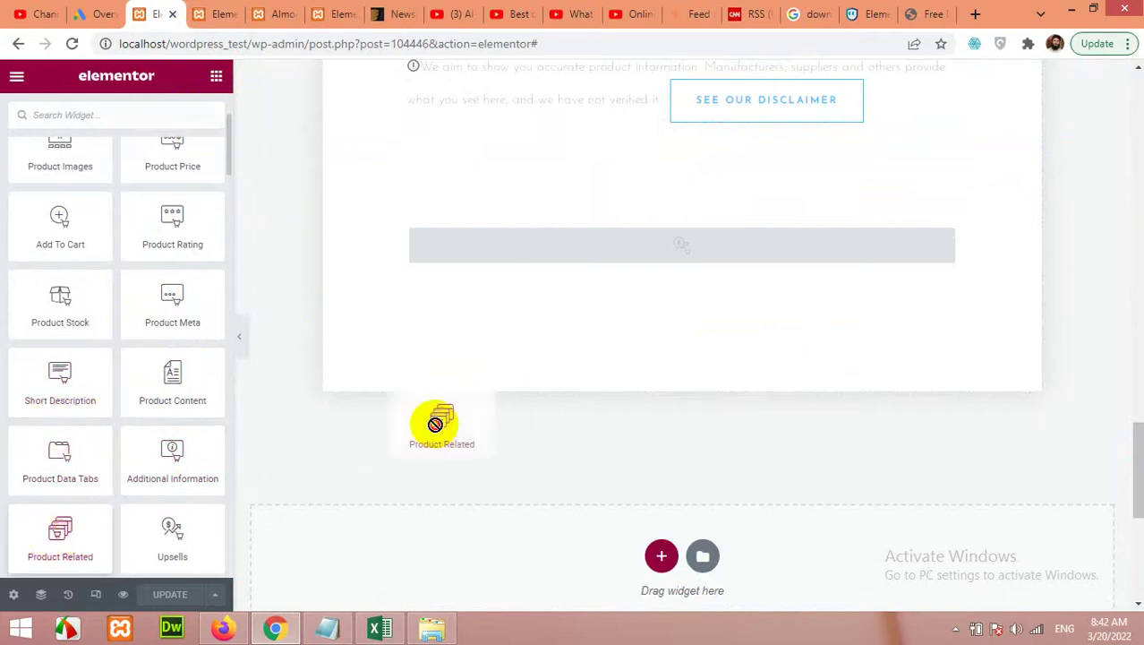
{"action": "left_click_drag", "start_coordinate": [527, 392], "coordinate": [611, 263]}
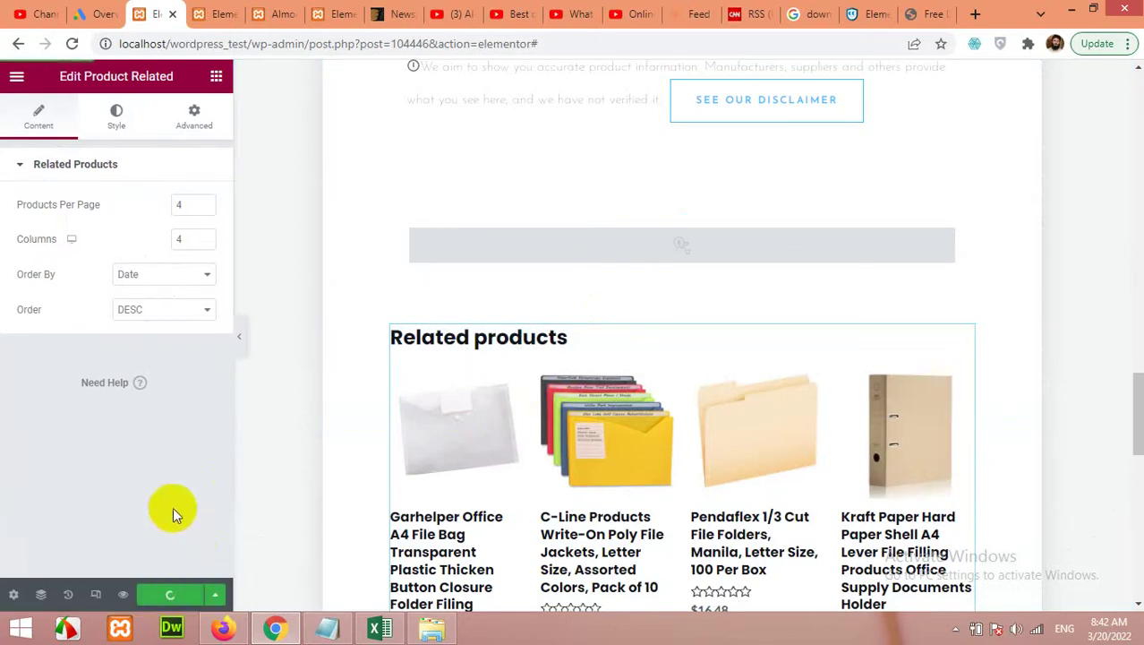
Step: Close the unused post 104441 editor tab, leaving without saving changes
{"action": "left_click", "coordinate": [215, 14]}
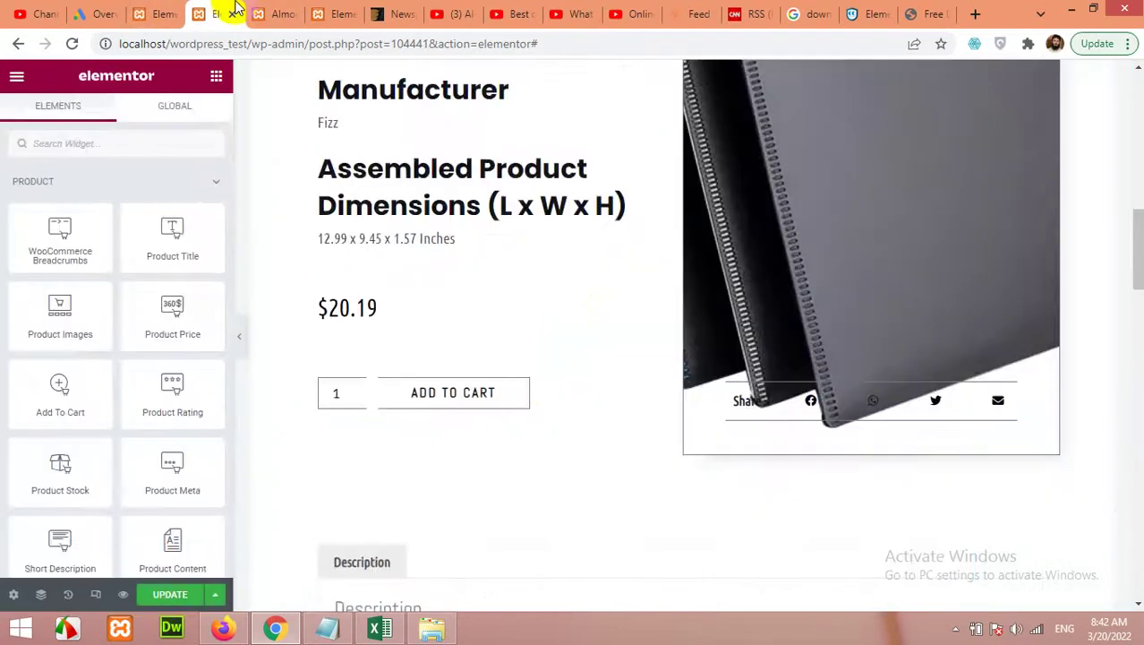
{"action": "left_click", "coordinate": [283, 10]}
{"action": "left_click", "coordinate": [219, 13]}
{"action": "left_click", "coordinate": [232, 13]}
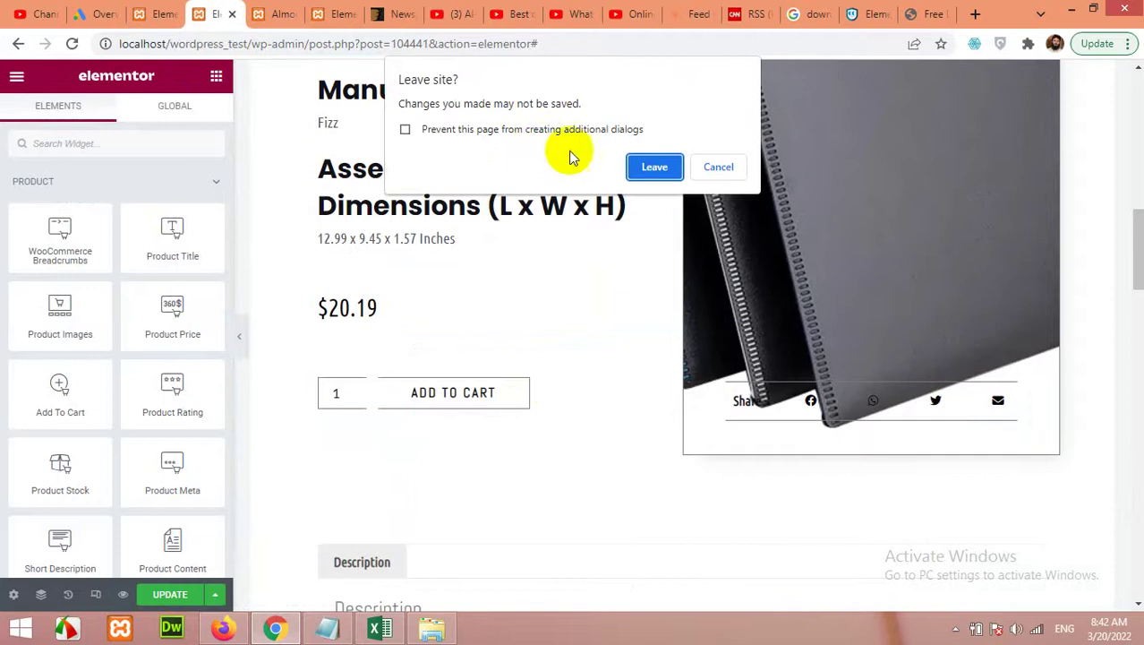
{"action": "left_click", "coordinate": [632, 168]}
{"action": "left_click", "coordinate": [71, 43]}
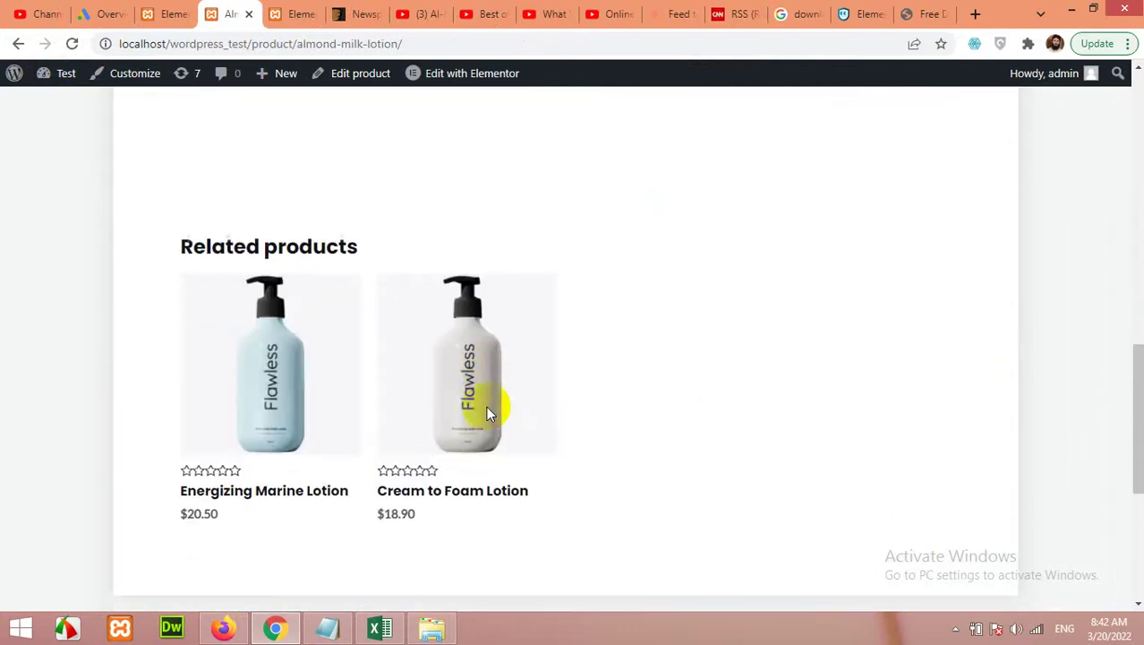
Step: Scroll the live Almond Milk Lotion page's Related products, then return to the template editor
{"action": "scroll", "coordinate": [428, 354], "scroll_direction": "up", "scroll_amount": 7}
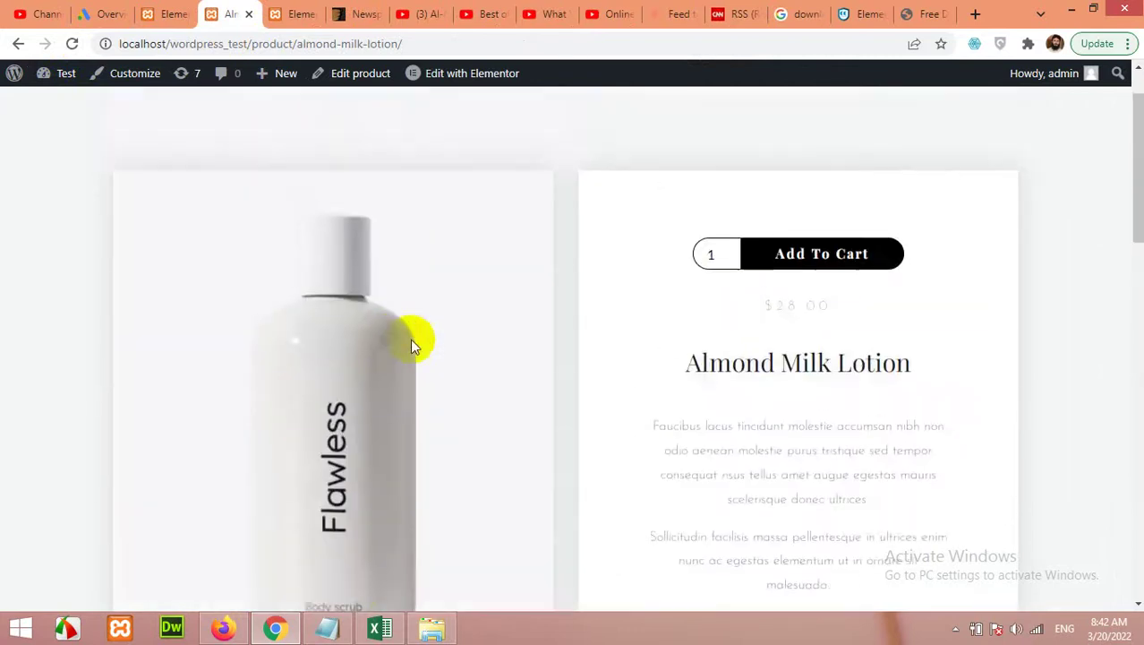
{"action": "scroll", "coordinate": [428, 353], "scroll_direction": "down", "scroll_amount": 6}
{"action": "scroll", "coordinate": [428, 353], "scroll_direction": "down", "scroll_amount": 2}
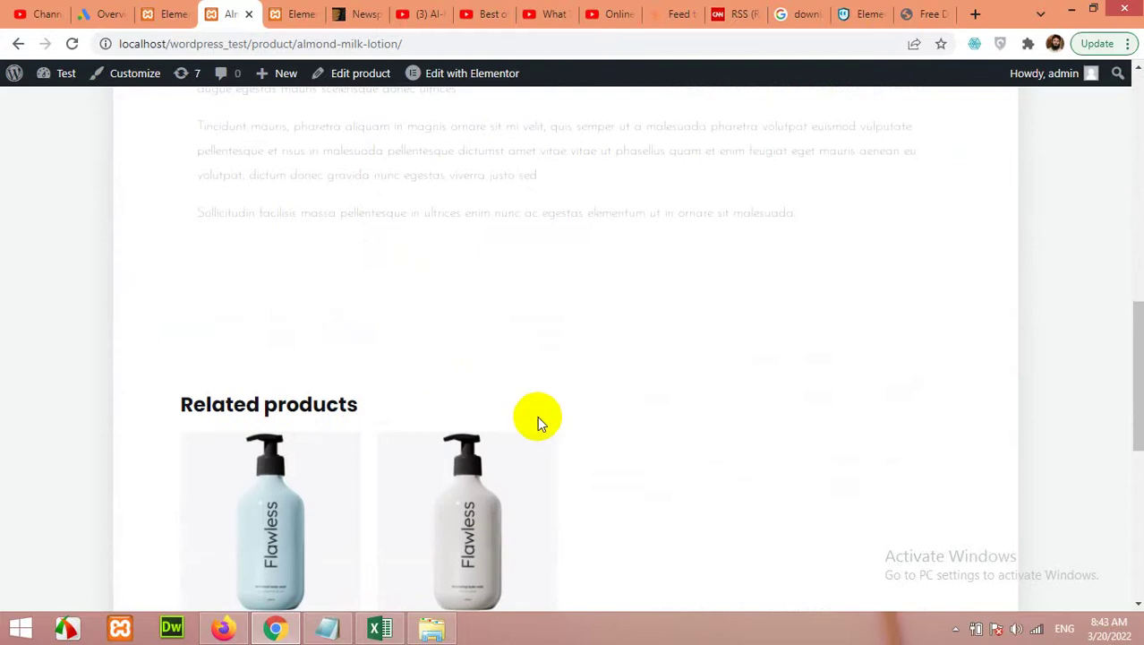
{"action": "scroll", "coordinate": [537, 416], "scroll_direction": "up", "scroll_amount": 12}
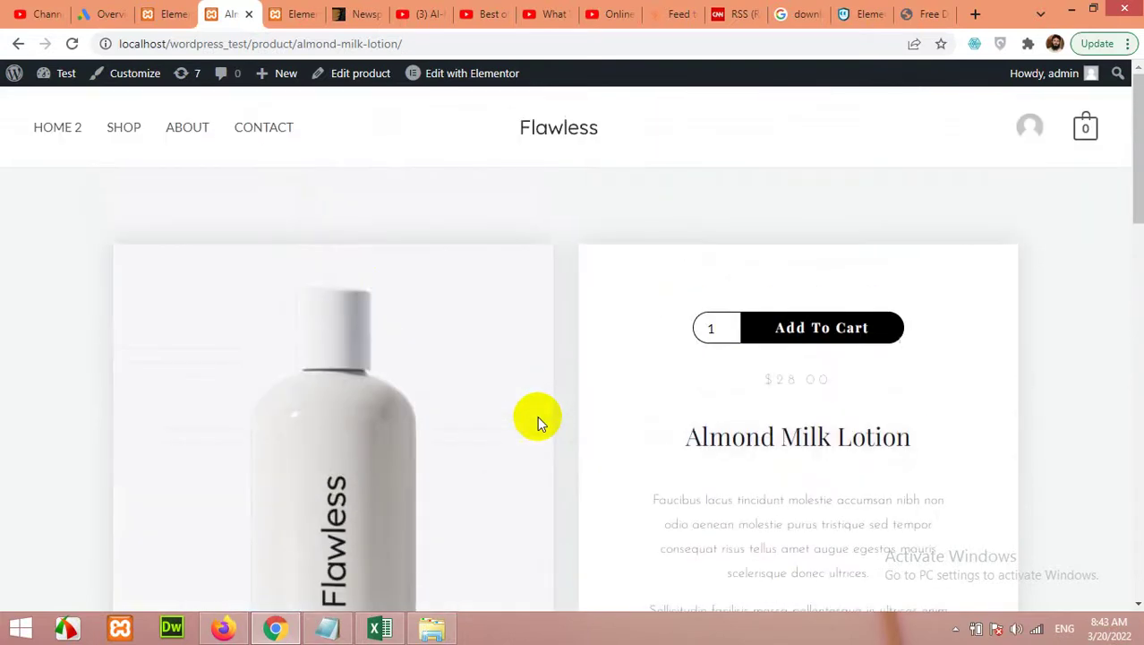
{"action": "left_click", "coordinate": [170, 13]}
{"action": "left_click", "coordinate": [215, 76]}
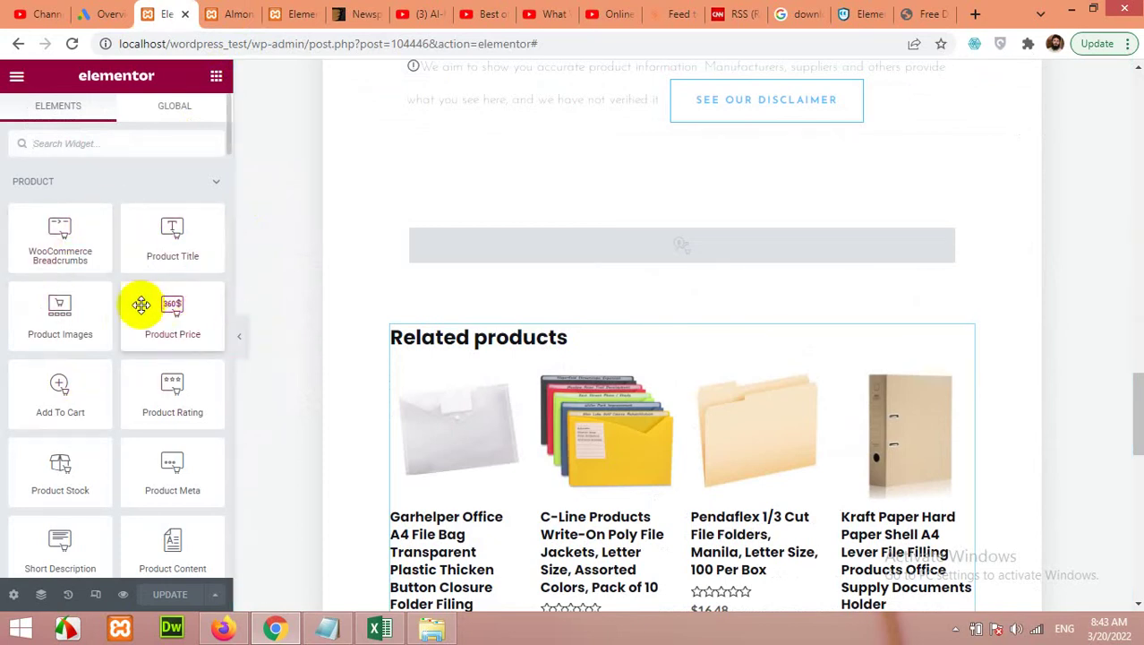
Step: Drop an extra Product Rating into the details column, then delete the duplicate
{"action": "scroll", "coordinate": [110, 357], "scroll_direction": "down", "scroll_amount": 2}
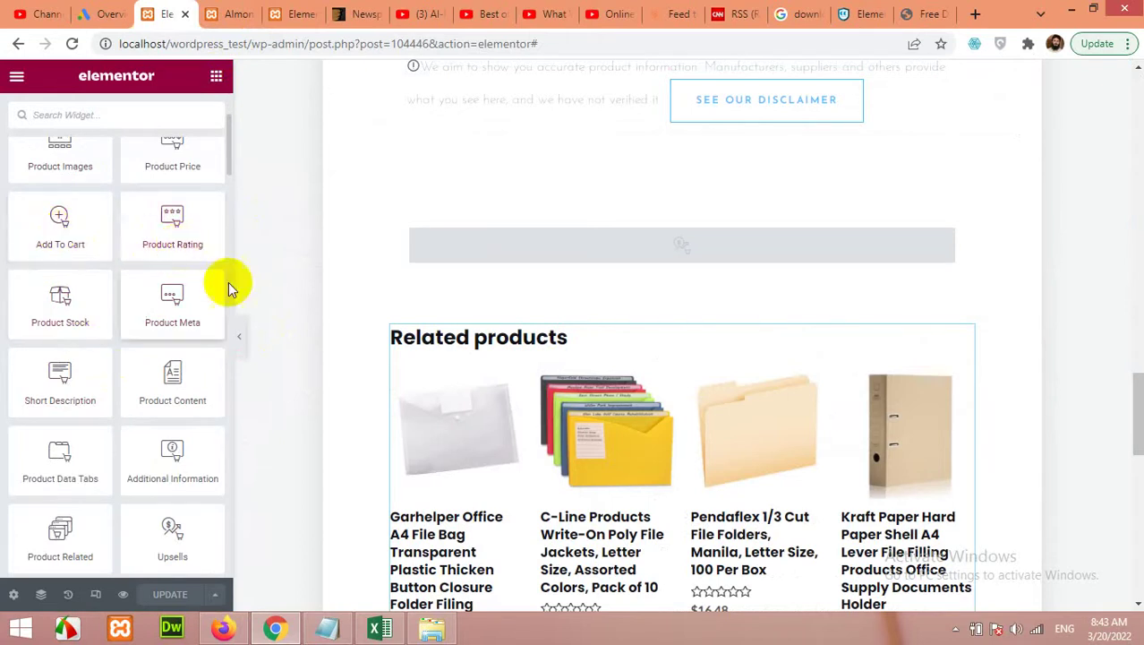
{"action": "scroll", "coordinate": [549, 388], "scroll_direction": "up", "scroll_amount": 10}
{"action": "scroll", "coordinate": [544, 390], "scroll_direction": "up", "scroll_amount": 10}
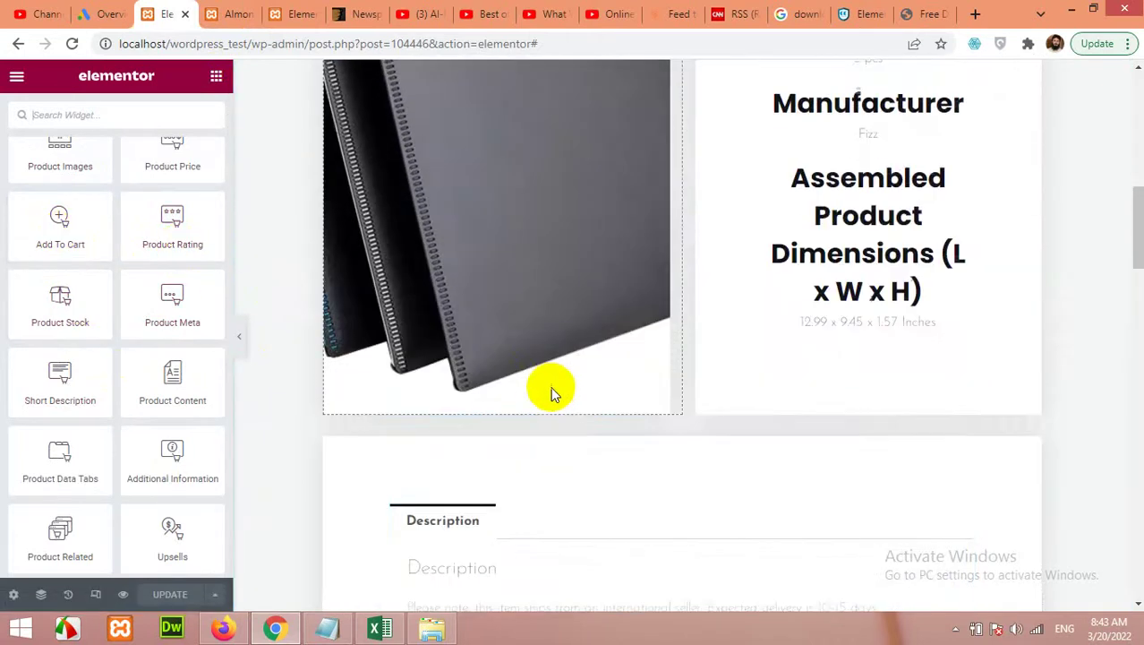
{"action": "scroll", "coordinate": [609, 369], "scroll_direction": "up", "scroll_amount": 3}
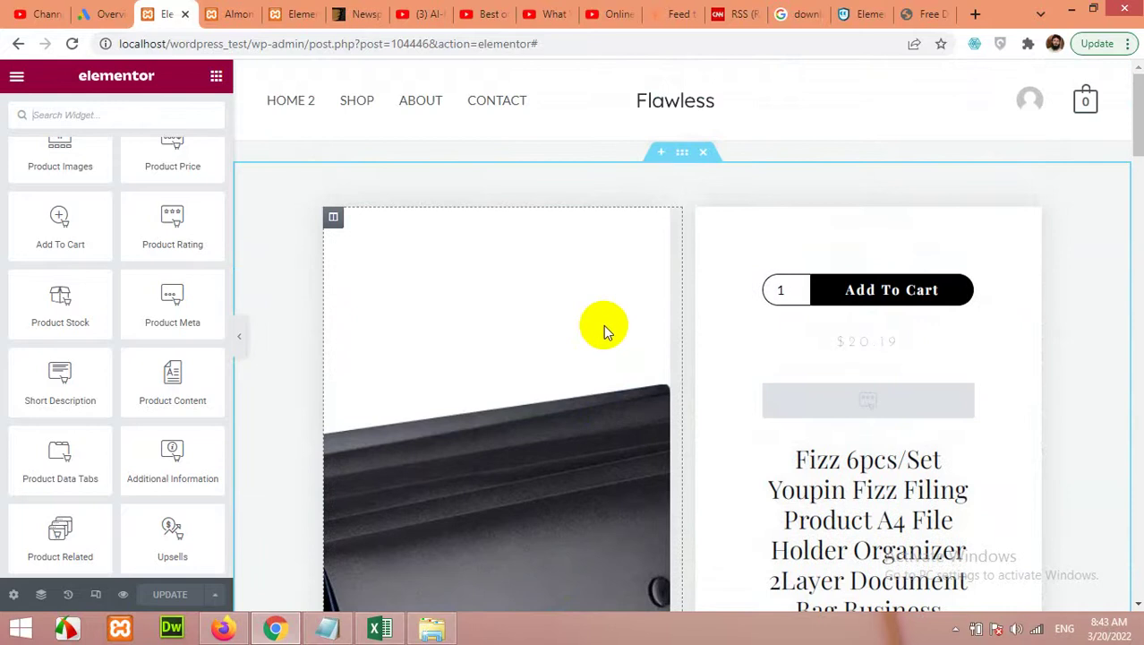
{"action": "scroll", "coordinate": [564, 340], "scroll_direction": "down", "scroll_amount": 4}
{"action": "scroll", "coordinate": [767, 332], "scroll_direction": "up", "scroll_amount": 2}
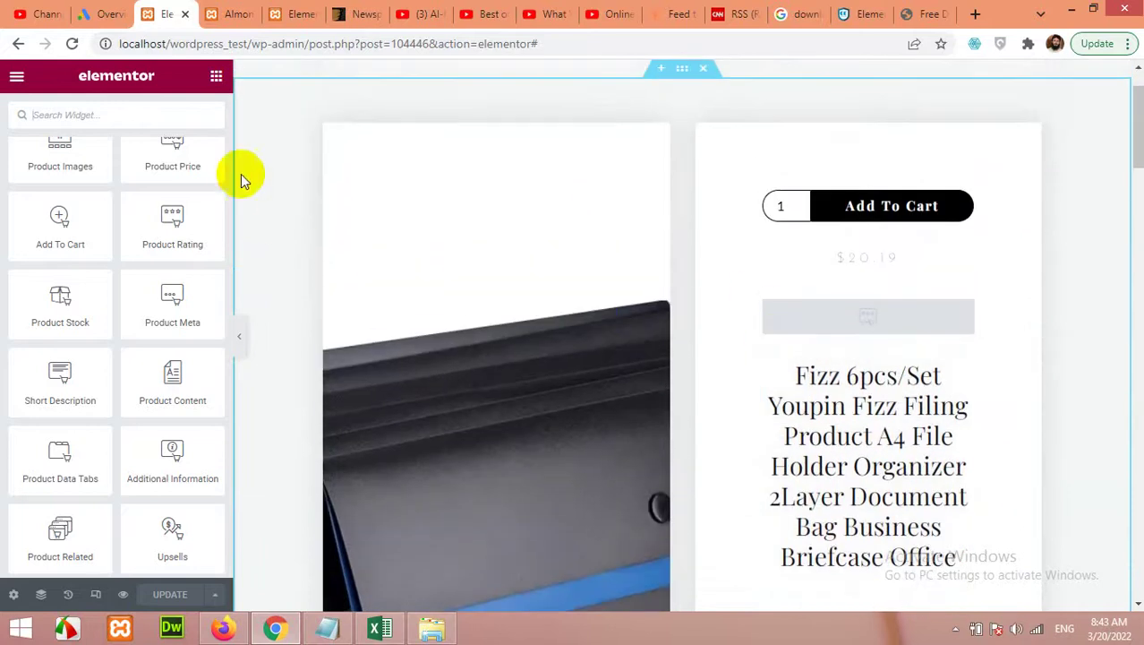
{"action": "left_click_drag", "start_coordinate": [172, 230], "coordinate": [843, 372]}
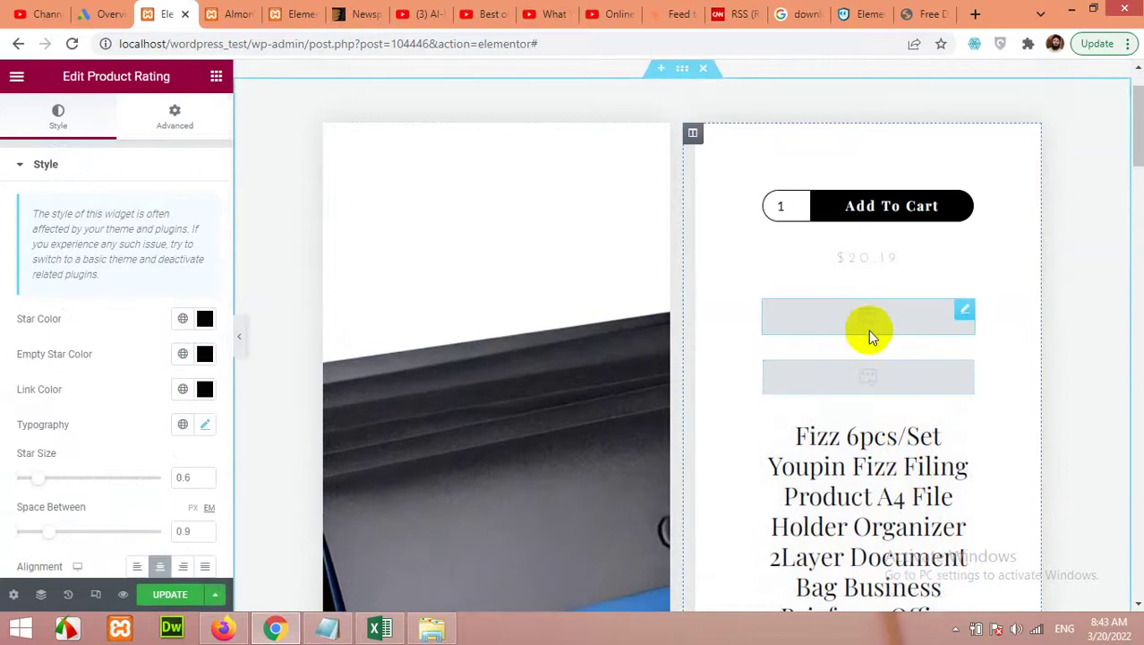
{"action": "right_click", "coordinate": [964, 310]}
{"action": "left_click", "coordinate": [996, 554]}
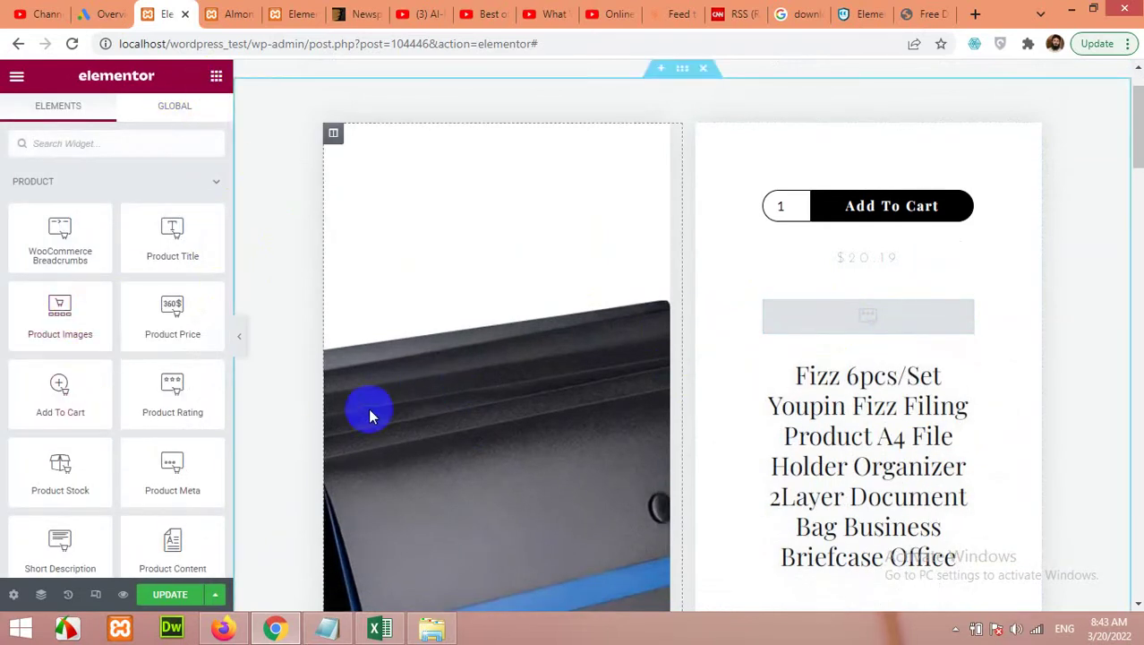
Step: Place a Product Stock widget beneath the $20.19 price
{"action": "scroll", "coordinate": [370, 407], "scroll_direction": "down", "scroll_amount": 2}
{"action": "scroll", "coordinate": [847, 252], "scroll_direction": "up", "scroll_amount": 2}
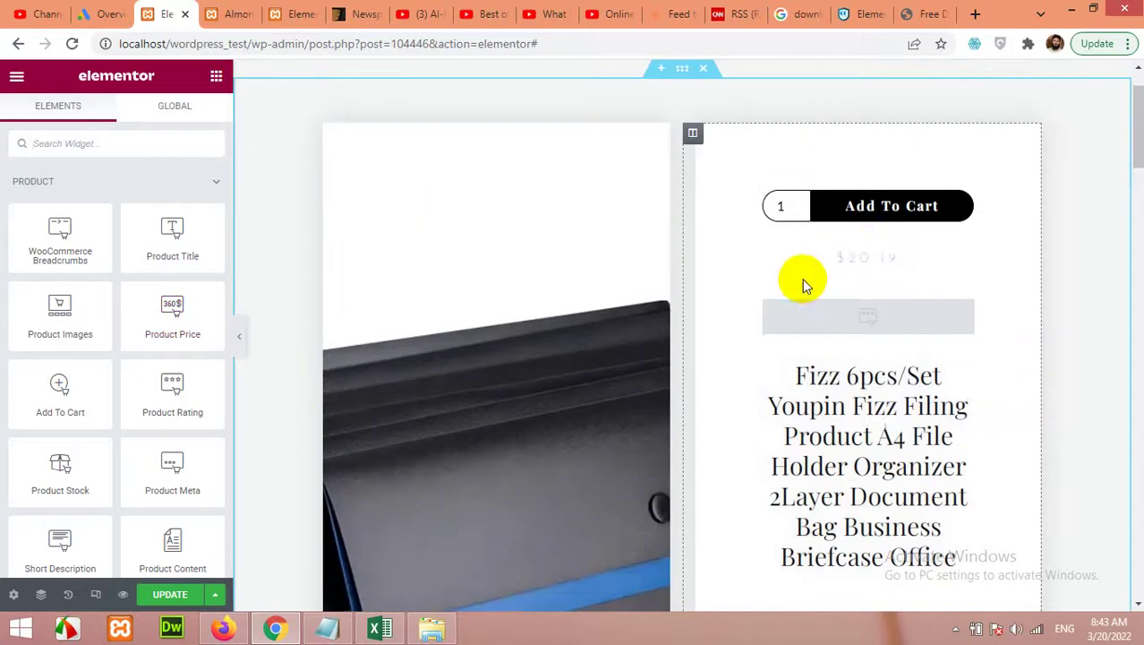
{"action": "scroll", "coordinate": [46, 428], "scroll_direction": "down", "scroll_amount": 1}
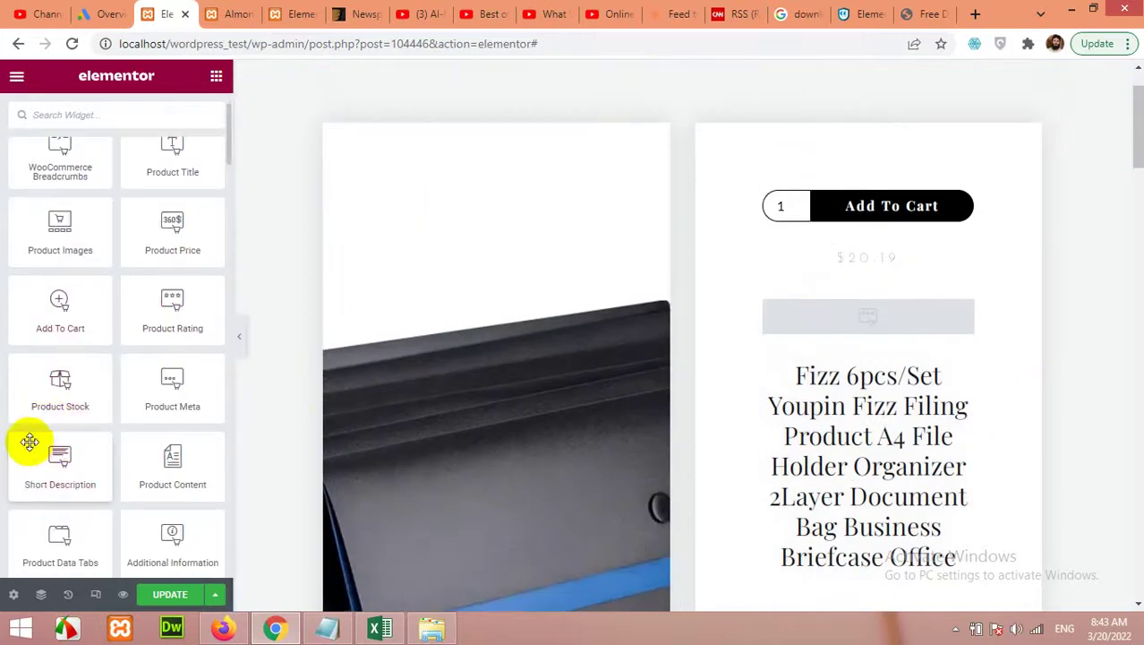
{"action": "scroll", "coordinate": [932, 459], "scroll_direction": "down", "scroll_amount": 7}
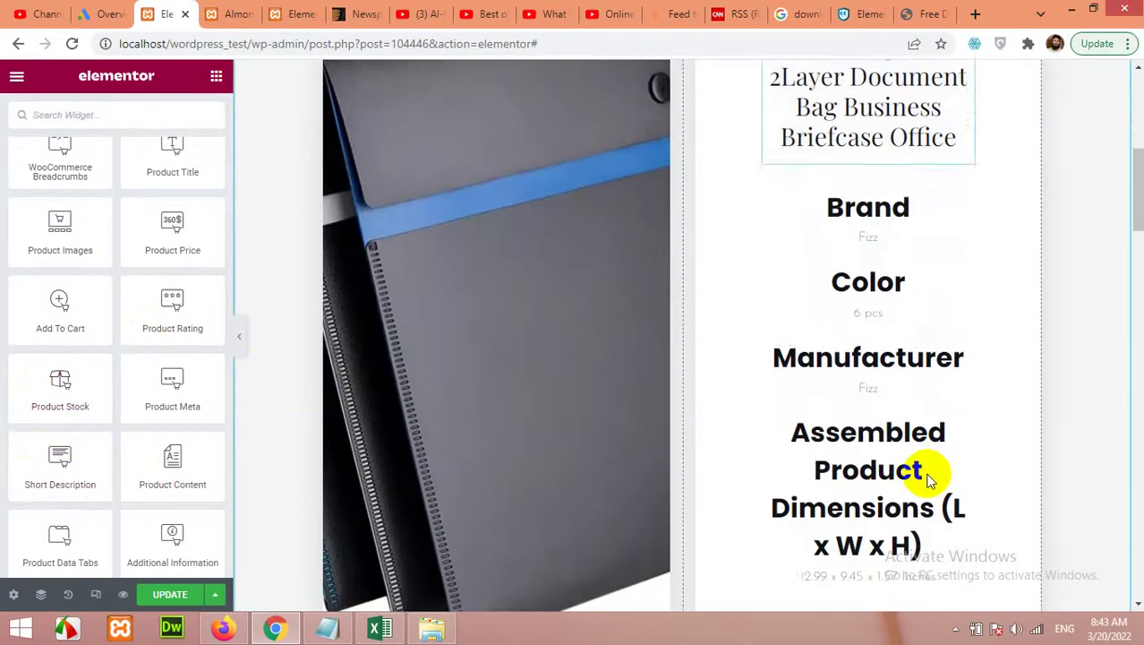
{"action": "scroll", "coordinate": [929, 475], "scroll_direction": "up", "scroll_amount": 6}
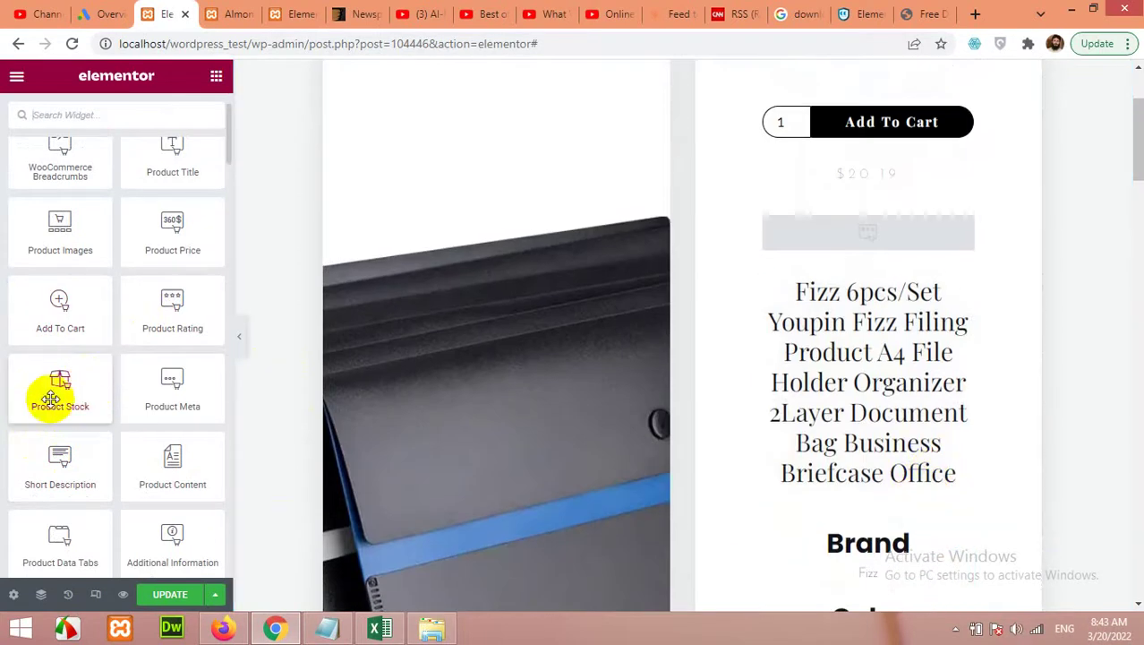
{"action": "left_click_drag", "start_coordinate": [51, 383], "coordinate": [838, 218]}
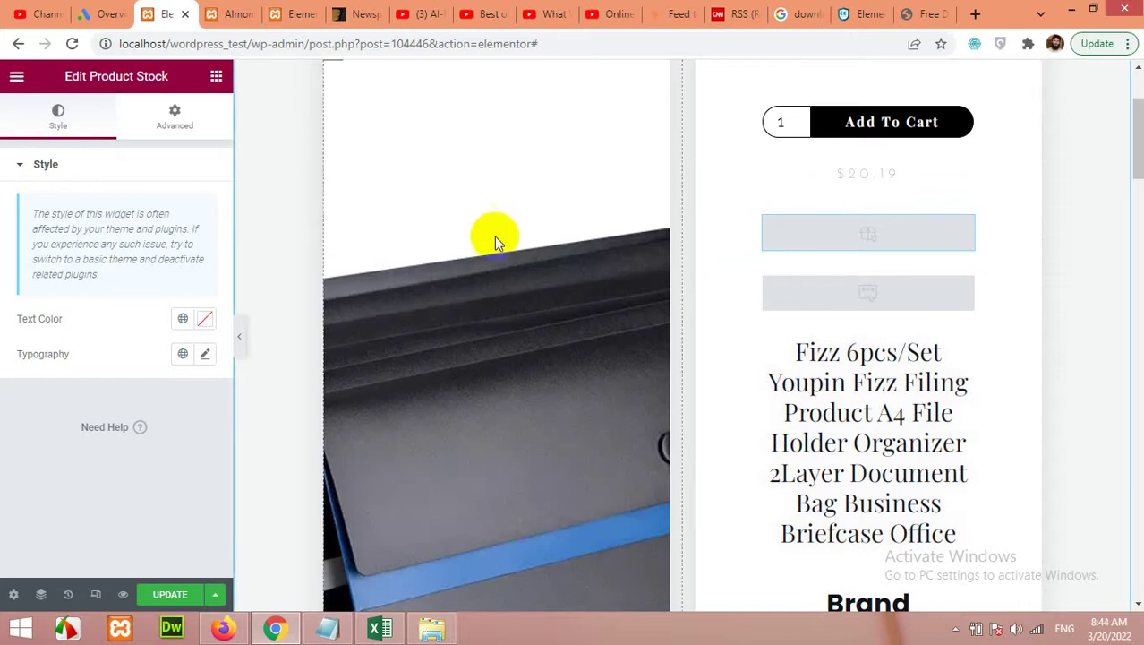
Step: Update the template and reload the Almond Milk Lotion product page
{"action": "left_click", "coordinate": [170, 594]}
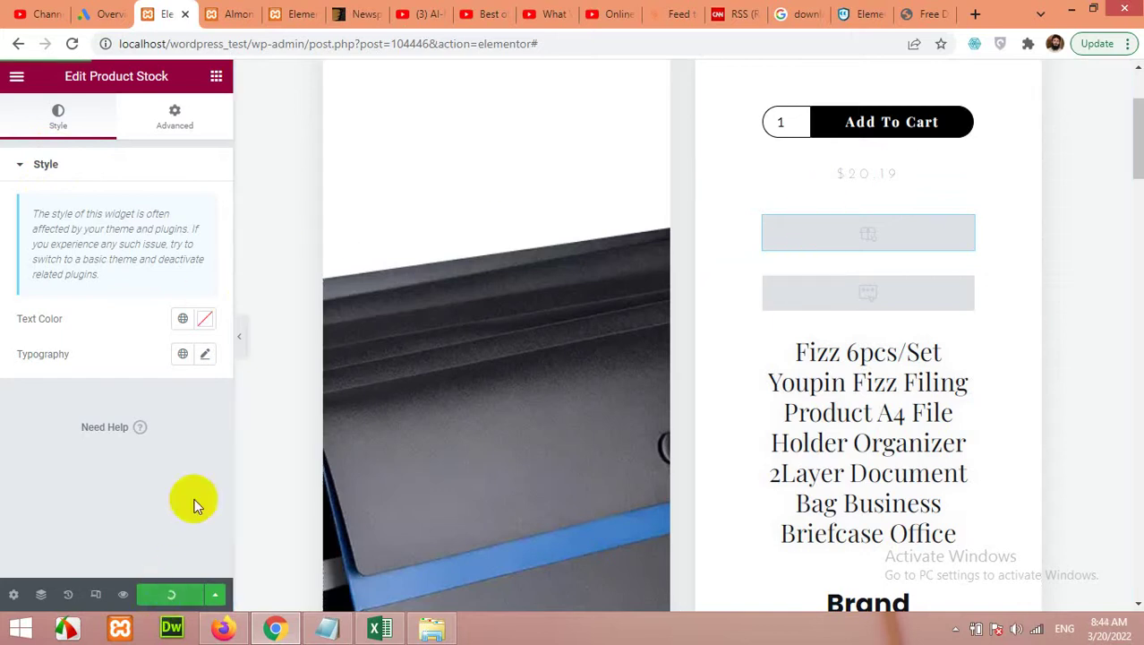
{"action": "left_click", "coordinate": [235, 14]}
{"action": "left_click", "coordinate": [170, 14]}
{"action": "left_click", "coordinate": [234, 15]}
{"action": "left_click", "coordinate": [73, 44]}
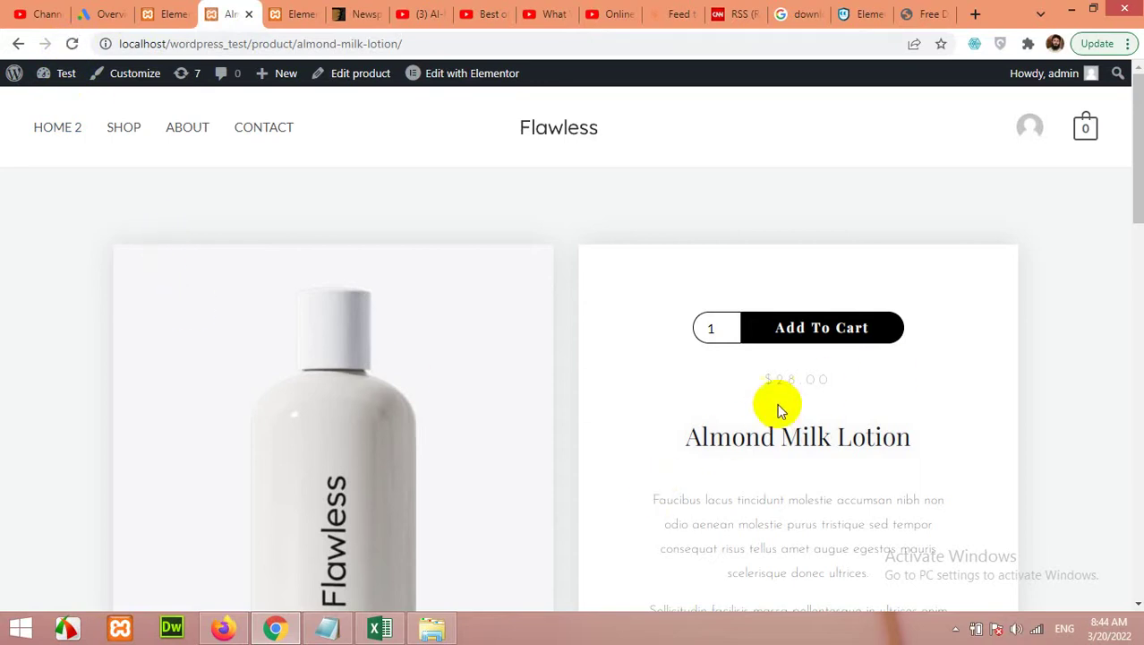
Step: Scroll through the refreshed product page, then go back to the Elementor editor
{"action": "scroll", "coordinate": [798, 436], "scroll_direction": "down", "scroll_amount": 4}
{"action": "scroll", "coordinate": [800, 439], "scroll_direction": "up", "scroll_amount": 2}
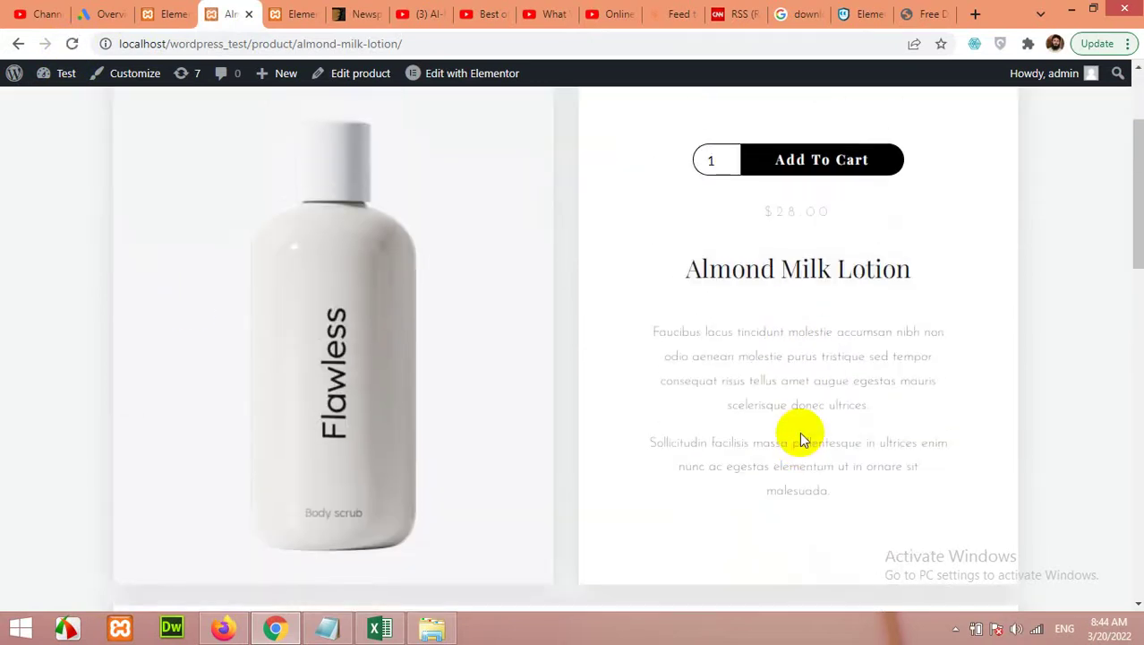
{"action": "scroll", "coordinate": [800, 345], "scroll_direction": "up", "scroll_amount": 2}
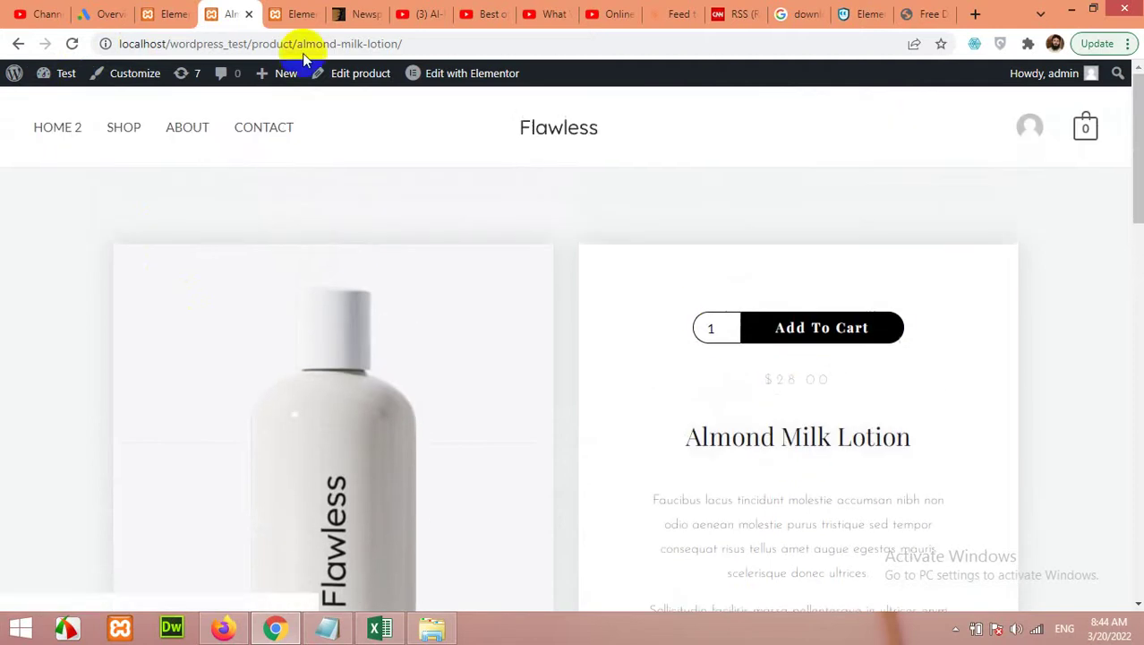
{"action": "left_click", "coordinate": [173, 11]}
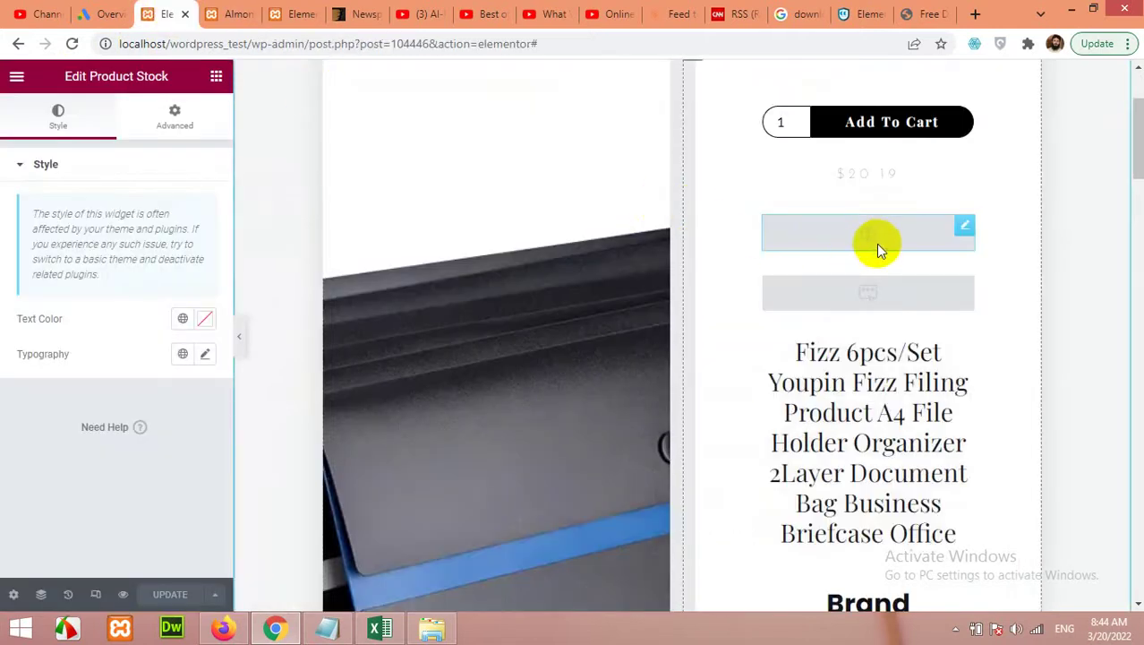
Step: Add a Heading beneath the price with HTML tag p and the title 'Stock:'
{"action": "left_click", "coordinate": [216, 76]}
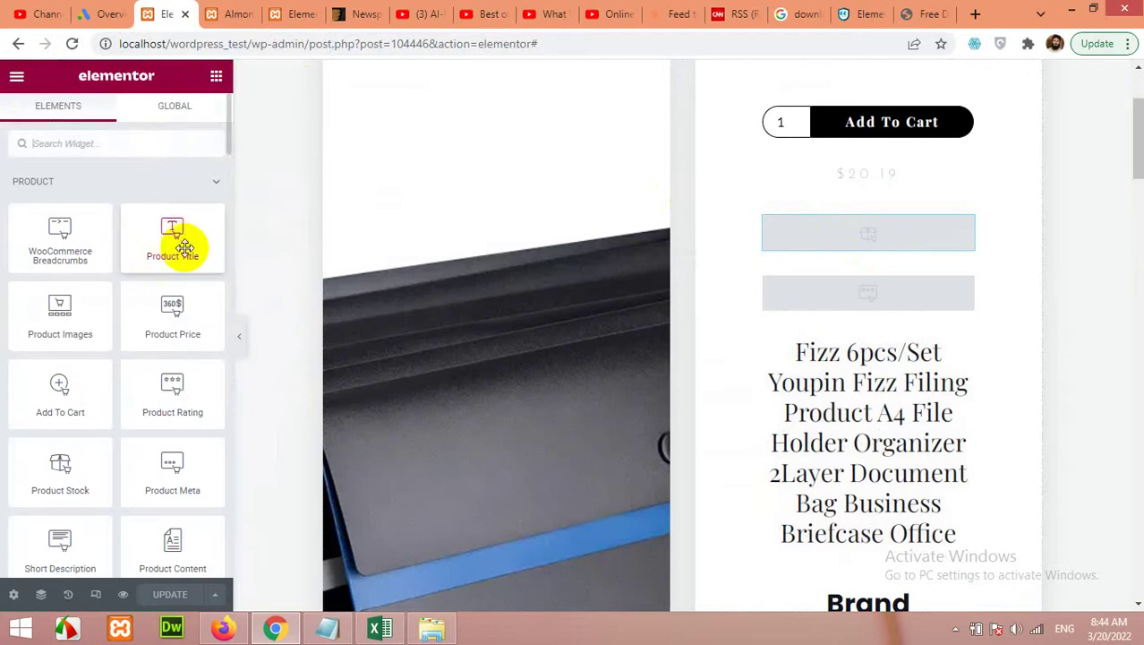
{"action": "left_click", "coordinate": [116, 149]}
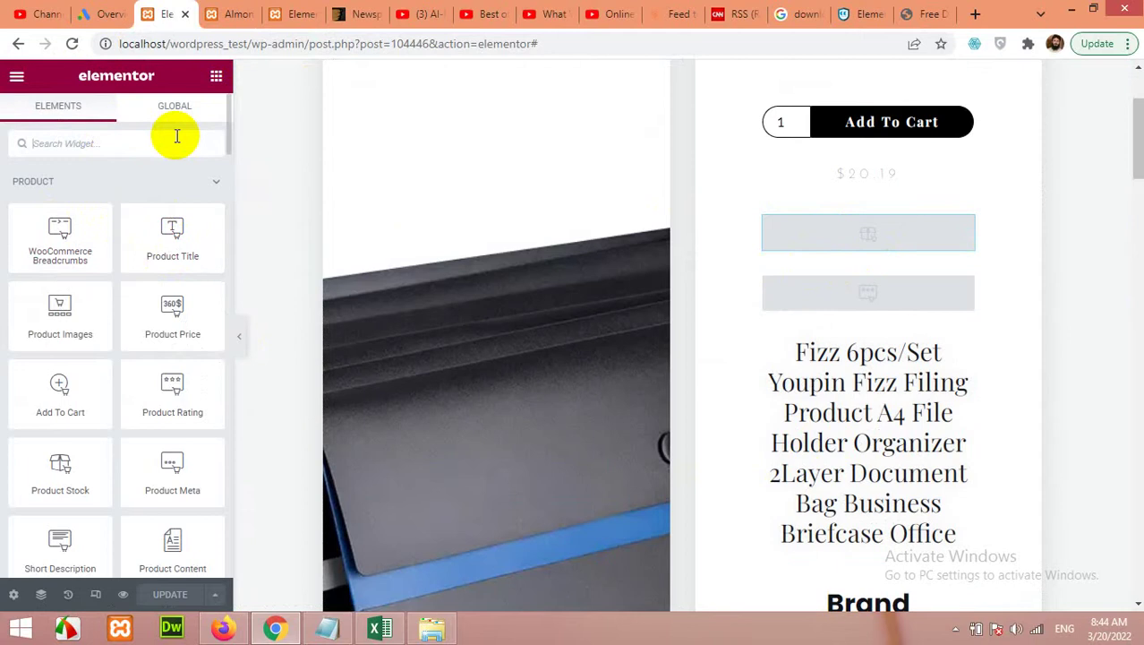
{"action": "type", "text": "title"}
{"action": "left_click_drag", "start_coordinate": [84, 192], "coordinate": [884, 219]}
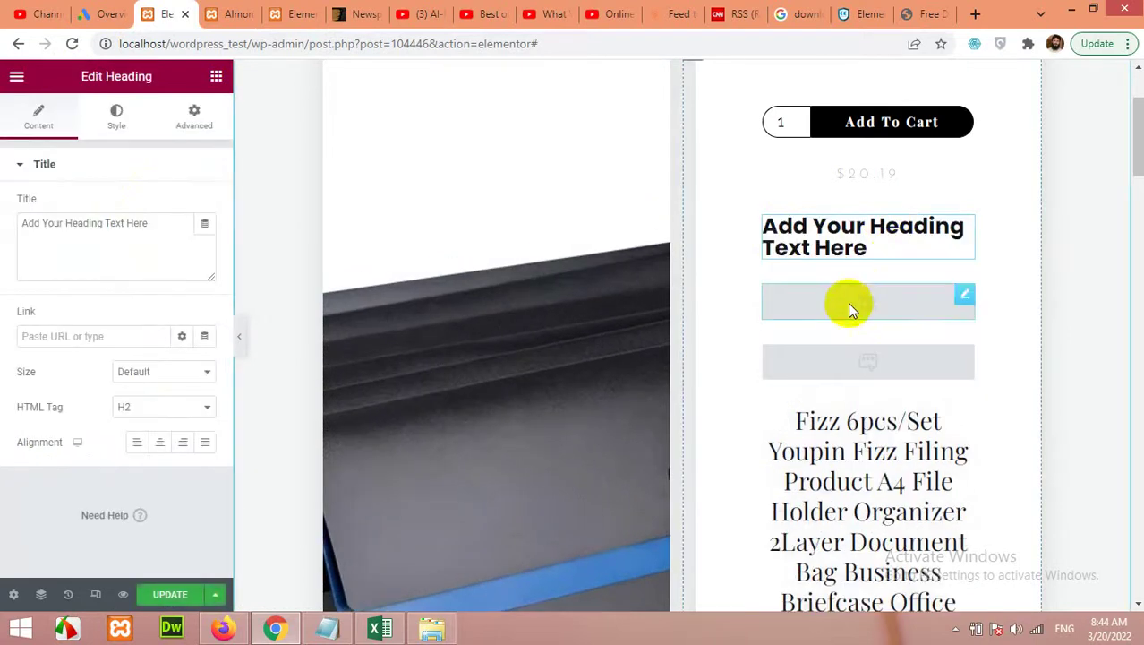
{"action": "left_click", "coordinate": [166, 406]}
{"action": "left_click", "coordinate": [154, 528]}
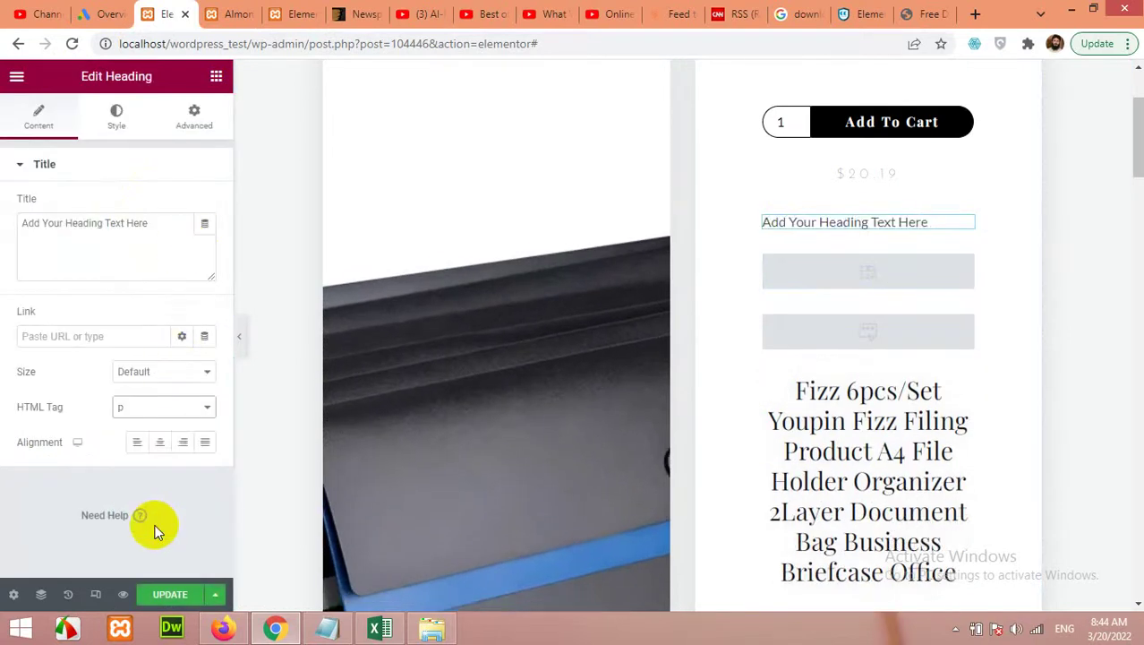
{"action": "left_click_drag", "start_coordinate": [120, 242], "coordinate": [2, 210]}
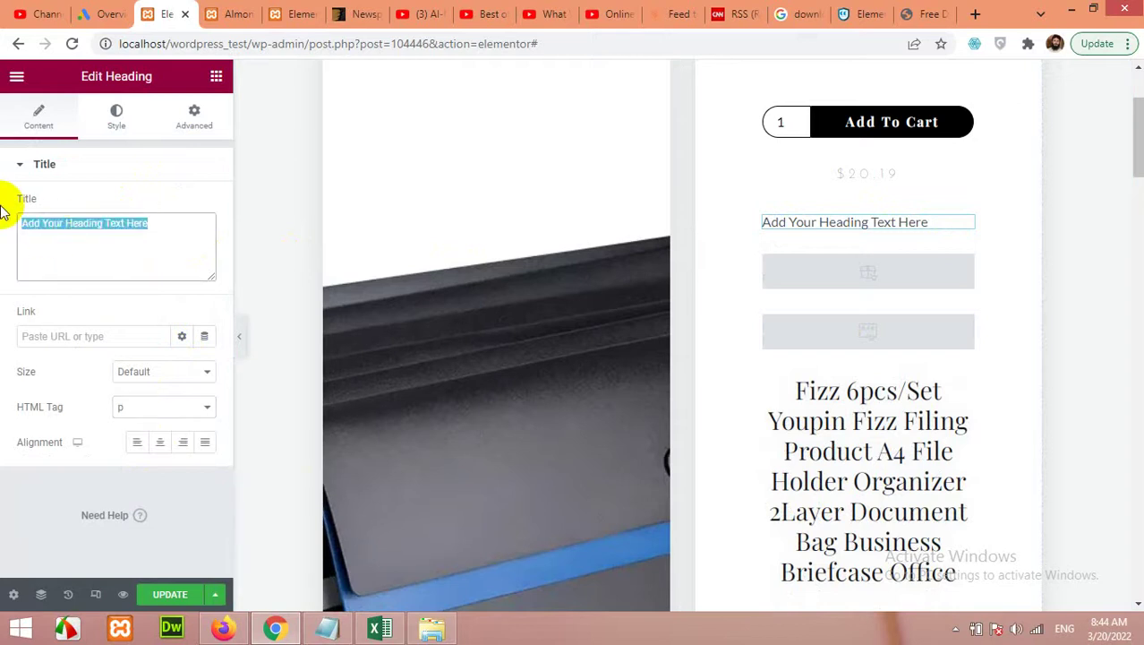
{"action": "type", "text": "Stock:"}
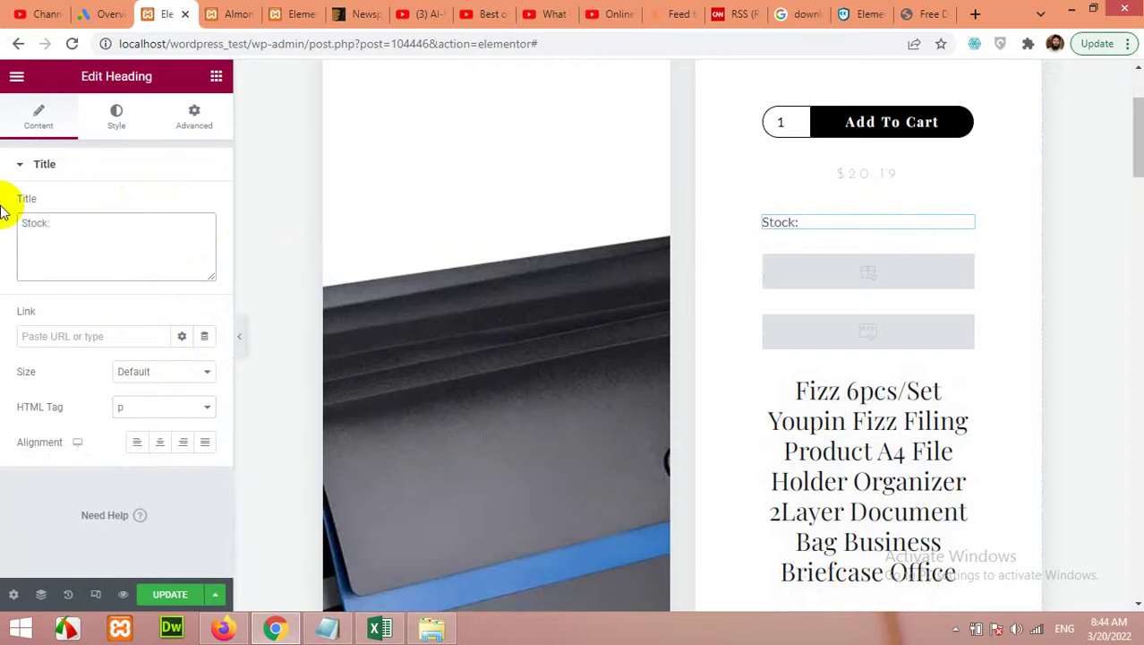
{"action": "left_click", "coordinate": [217, 77]}
Step: Drag an Inner Section, found by searching 'inn', beneath the price and save the template
{"action": "type", "text": "inn"}
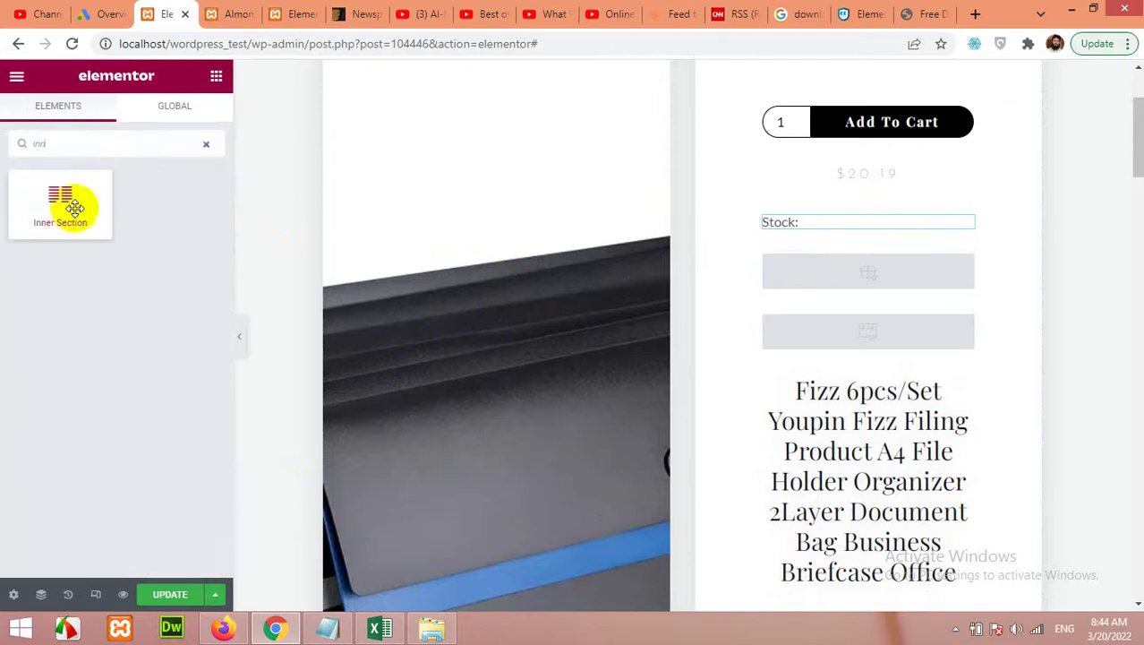
{"action": "left_click_drag", "start_coordinate": [72, 204], "coordinate": [842, 182]}
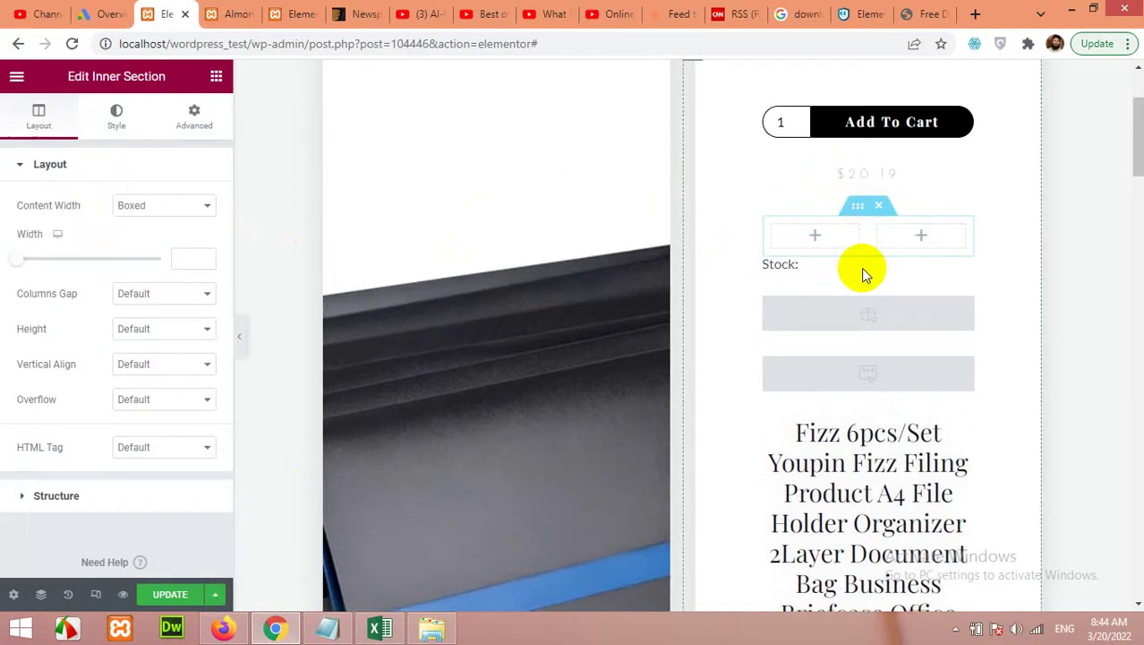
{"action": "left_click", "coordinate": [812, 264]}
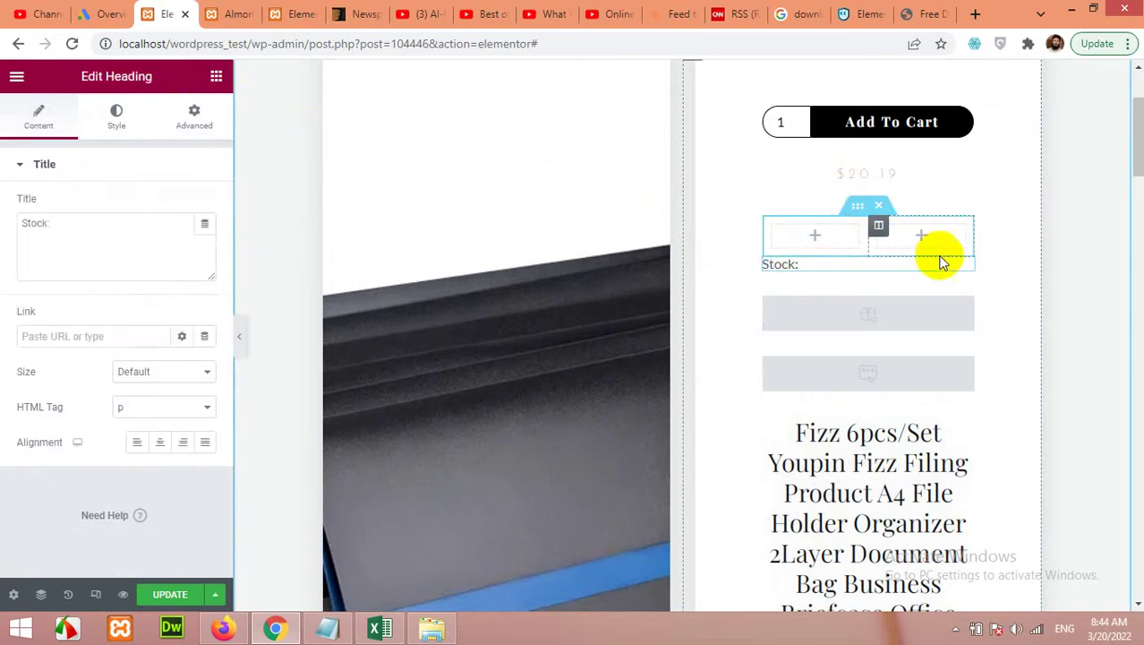
{"action": "left_click_drag", "start_coordinate": [970, 273], "coordinate": [911, 267]}
{"action": "left_click", "coordinate": [965, 266]}
{"action": "left_click", "coordinate": [965, 264]}
{"action": "left_click_drag", "start_coordinate": [907, 309], "coordinate": [917, 250]}
{"action": "left_click", "coordinate": [904, 314]}
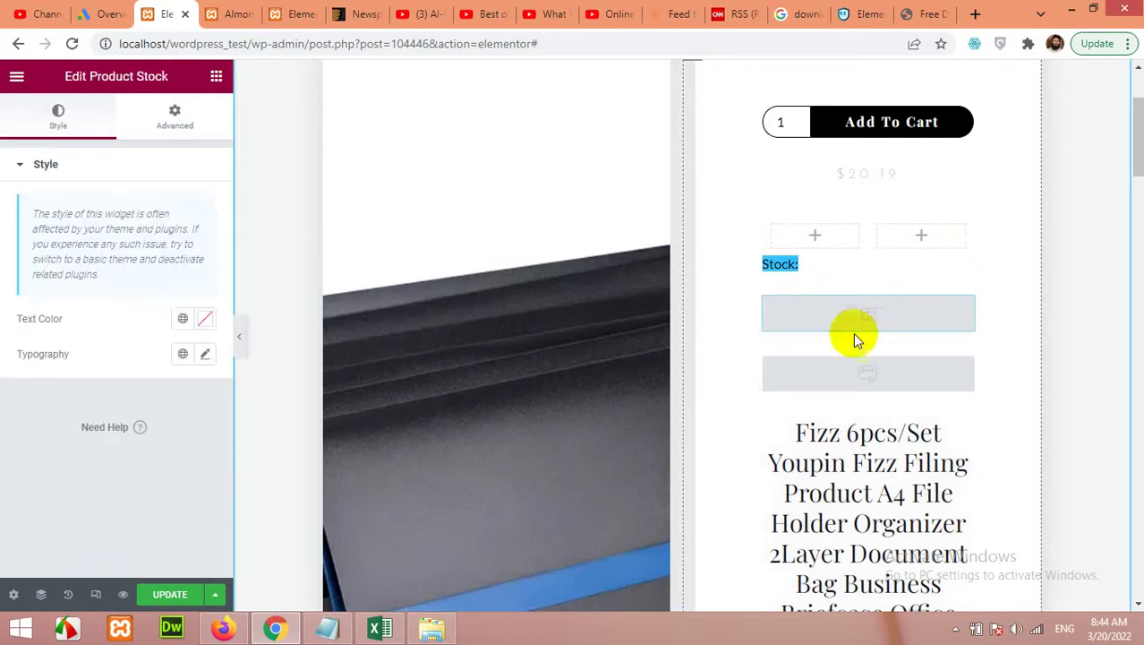
{"action": "left_click", "coordinate": [193, 594]}
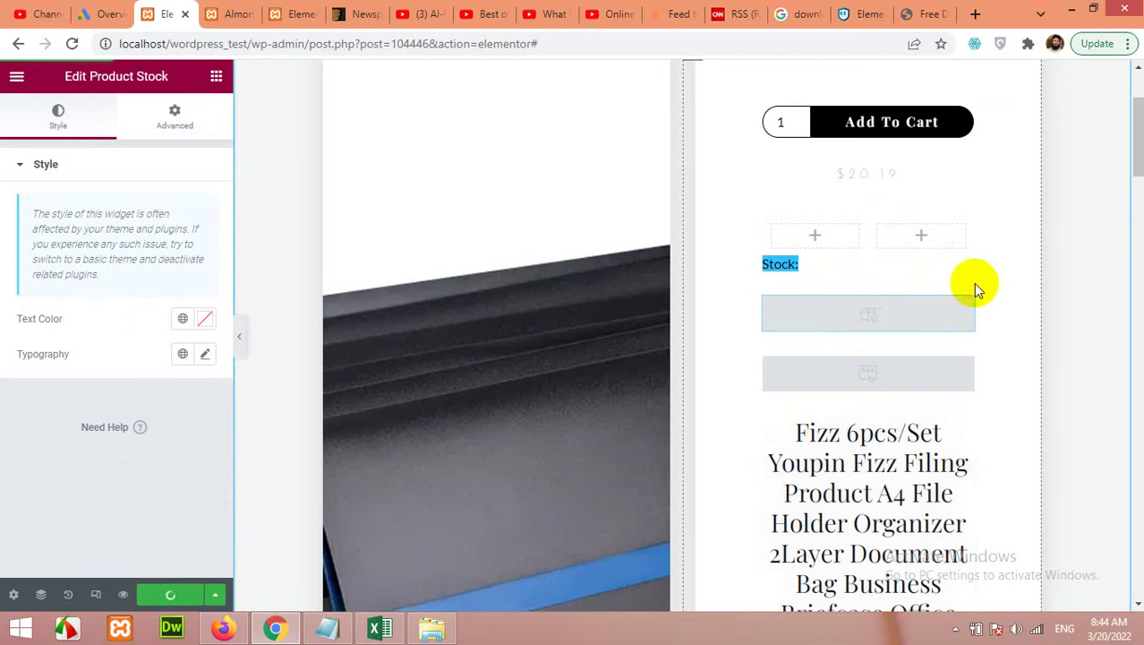
Step: Move the 'Stock:' heading into the left column and Product Stock into the right
{"action": "left_click", "coordinate": [817, 237]}
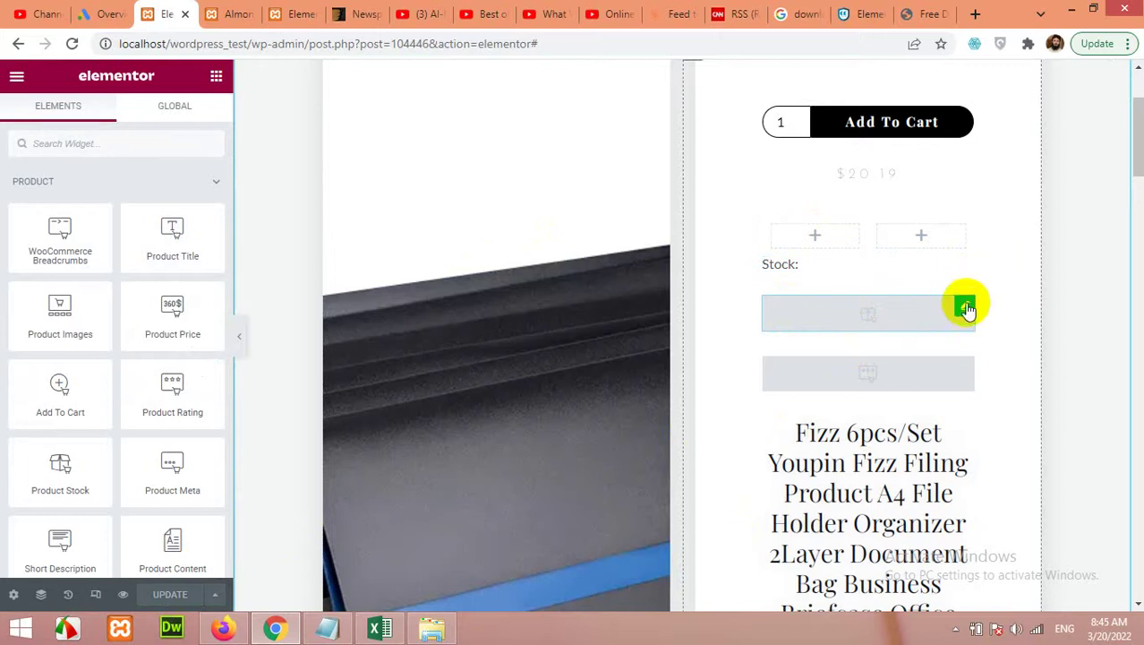
{"action": "left_click", "coordinate": [969, 370]}
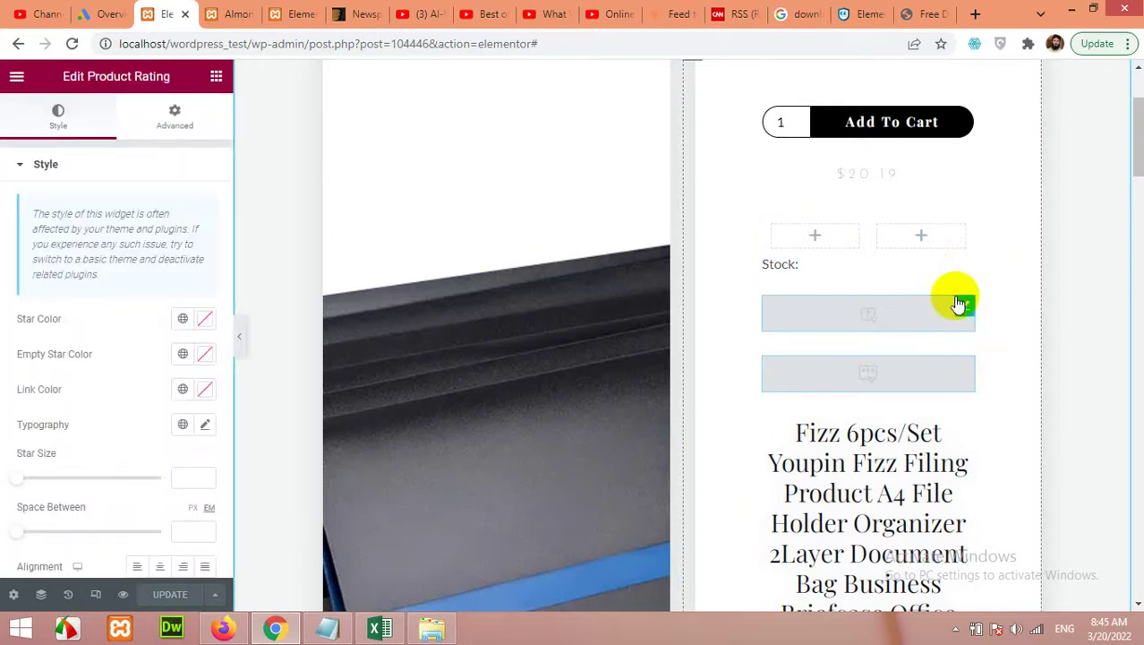
{"action": "left_click_drag", "start_coordinate": [964, 311], "coordinate": [877, 286]}
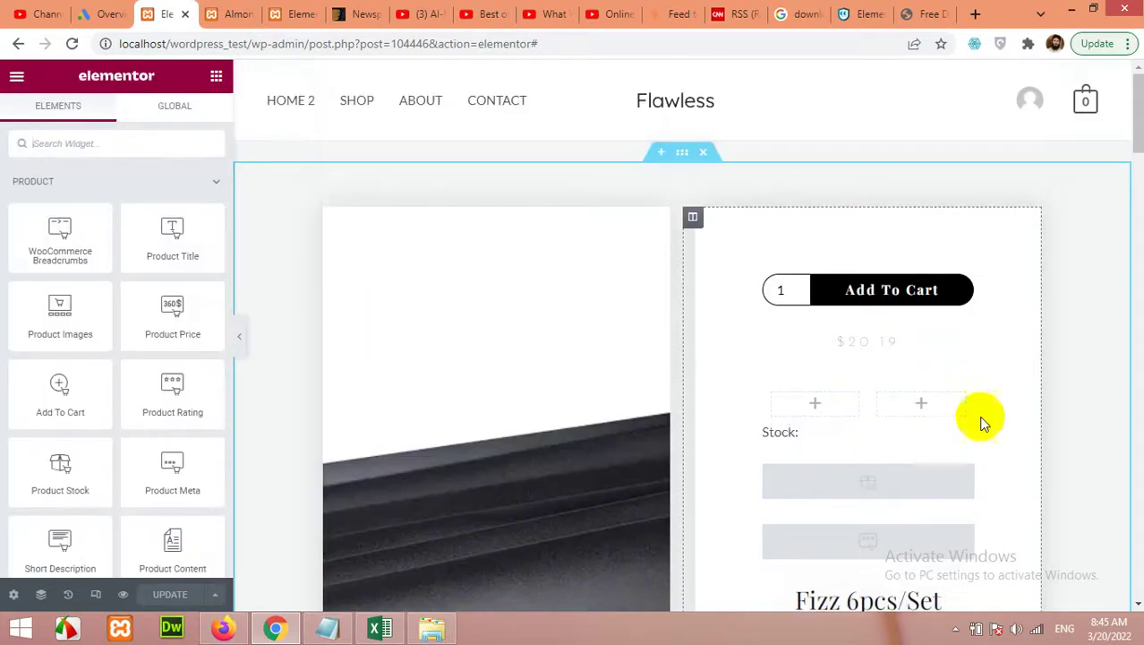
{"action": "left_click_drag", "start_coordinate": [978, 418], "coordinate": [817, 414]}
{"action": "left_click_drag", "start_coordinate": [963, 439], "coordinate": [942, 403]}
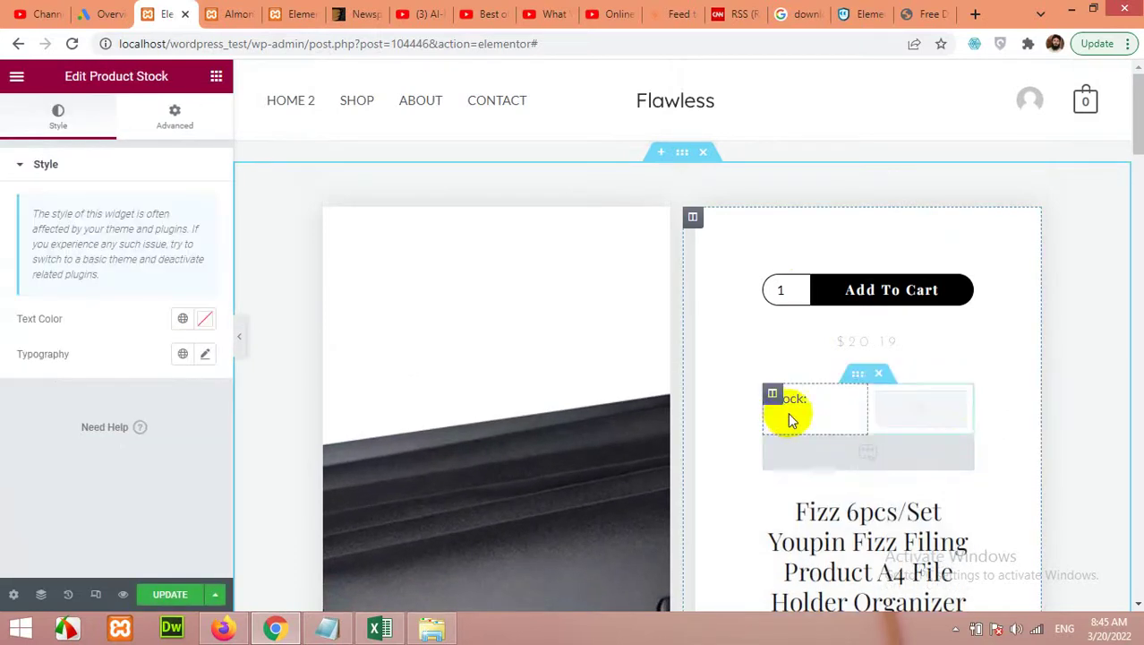
Step: Update the template and reload Almond Milk Lotion to see 'Stock:' under the $28.00 price
{"action": "left_click", "coordinate": [172, 595]}
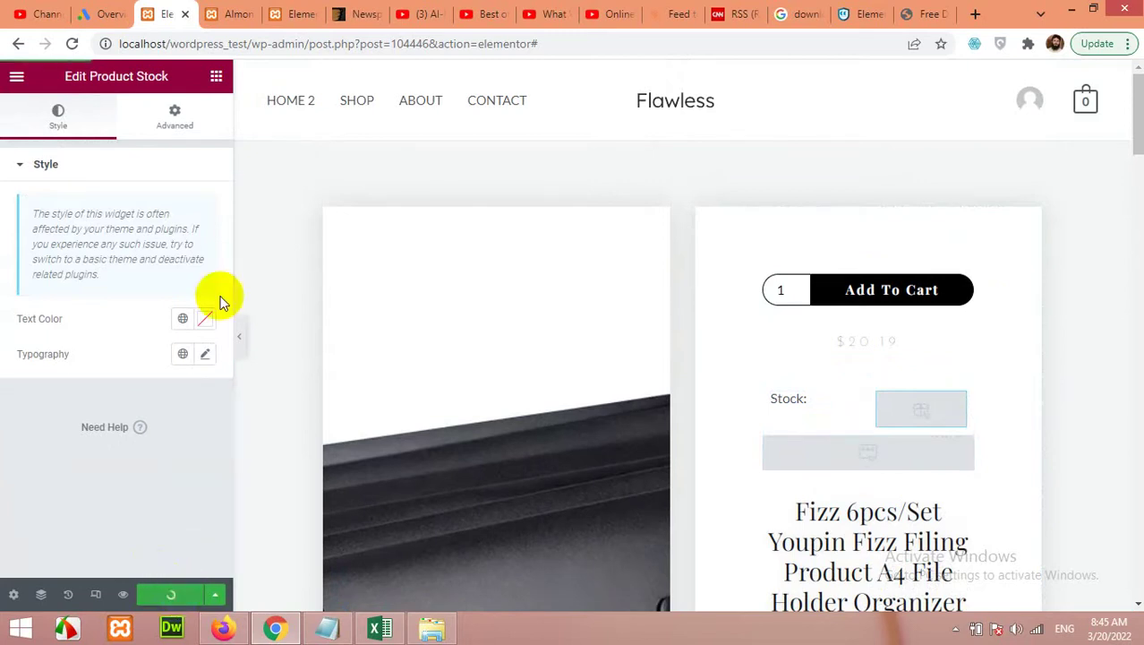
{"action": "left_click", "coordinate": [231, 13]}
{"action": "left_click", "coordinate": [73, 44]}
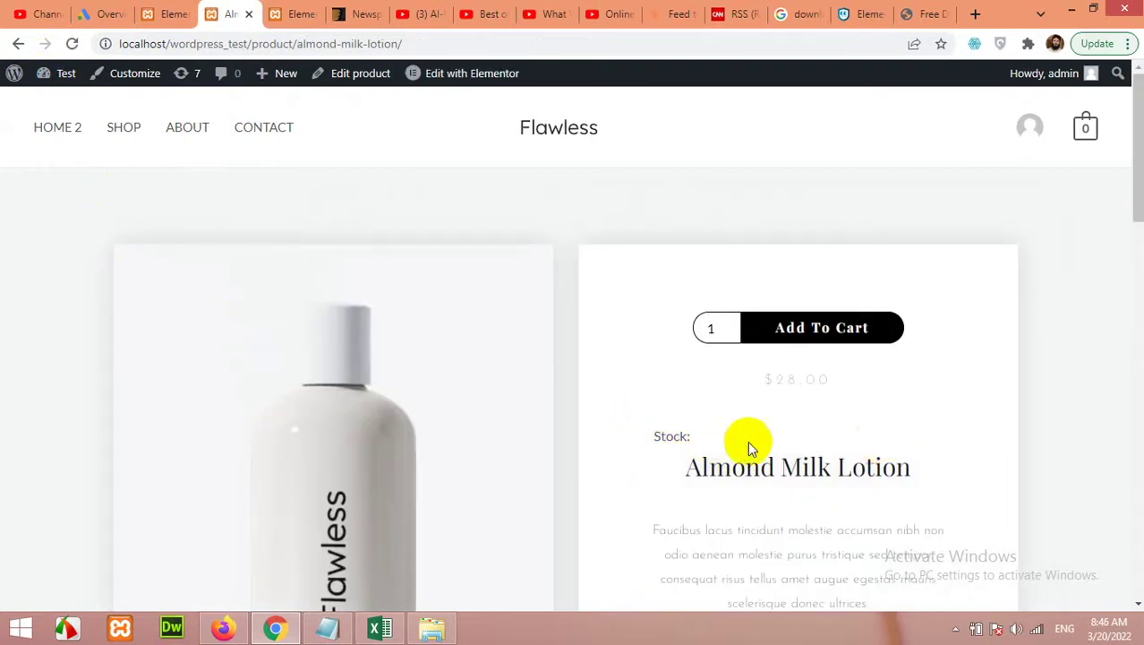
{"action": "scroll", "coordinate": [677, 434], "scroll_direction": "down", "scroll_amount": 2}
{"action": "scroll", "coordinate": [698, 340], "scroll_direction": "up", "scroll_amount": 2}
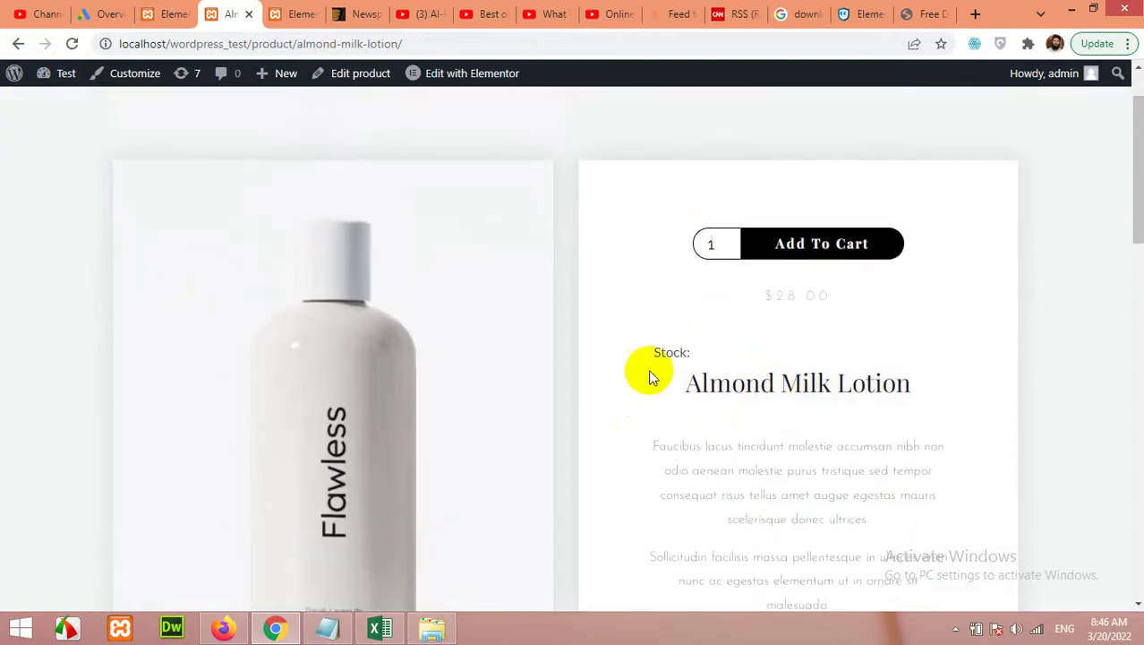
{"action": "left_click", "coordinate": [161, 13]}
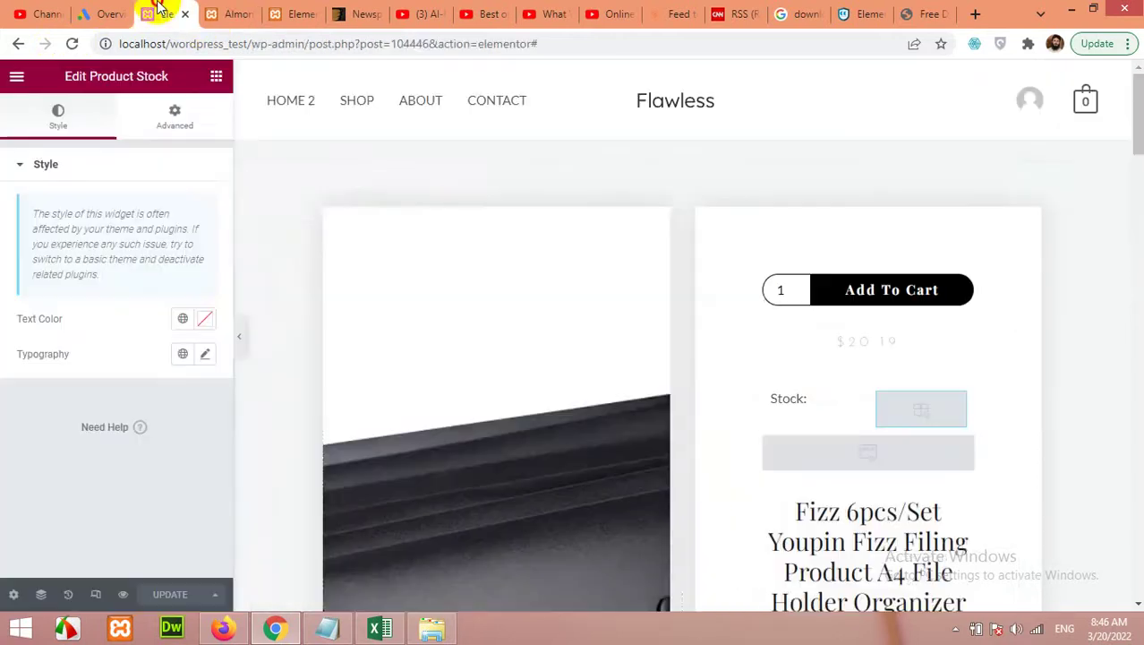
Step: Center-align the 'Stock:' heading, then look over Product Stock's Advanced and Style settings
{"action": "left_click", "coordinate": [852, 405]}
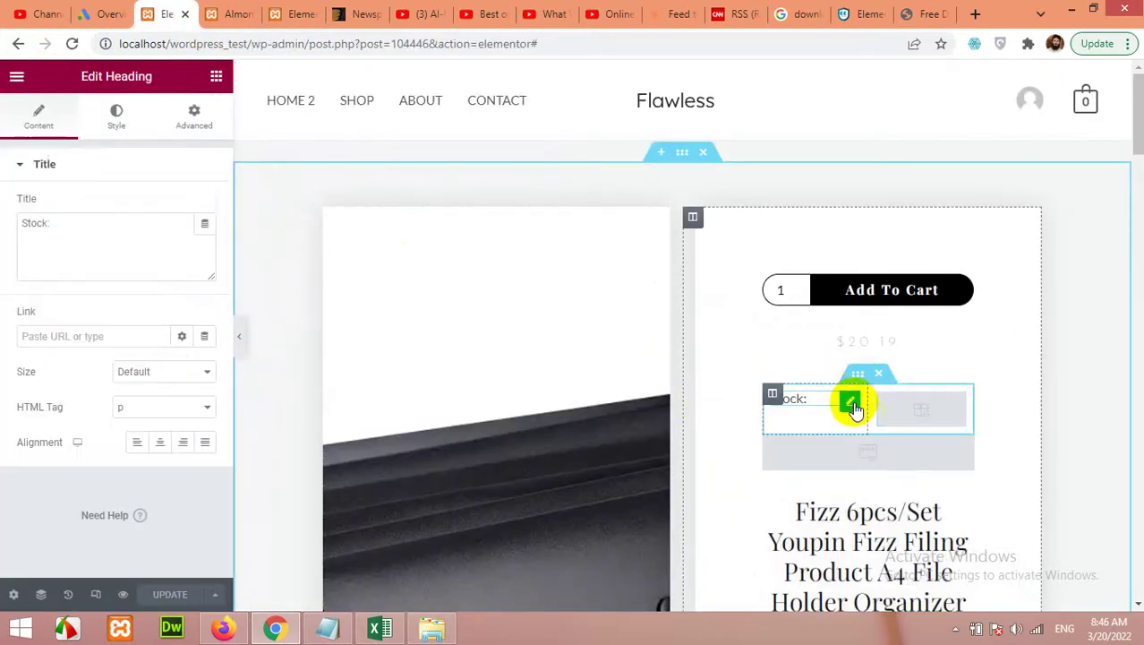
{"action": "left_click", "coordinate": [159, 441]}
{"action": "left_click", "coordinate": [894, 411]}
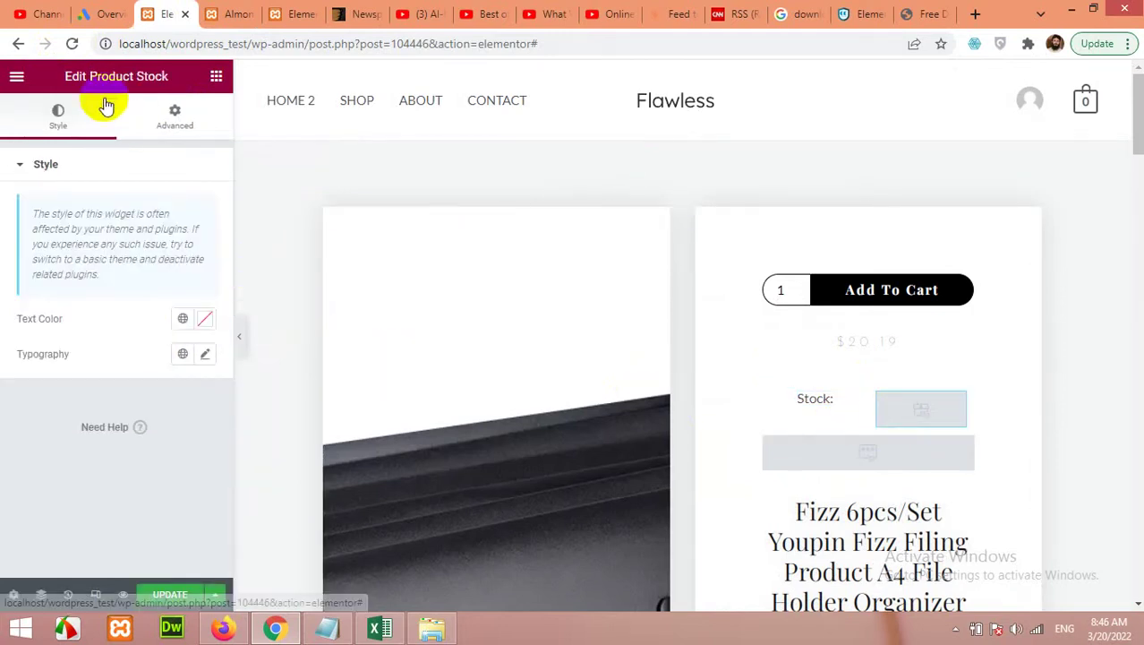
{"action": "left_click", "coordinate": [173, 135]}
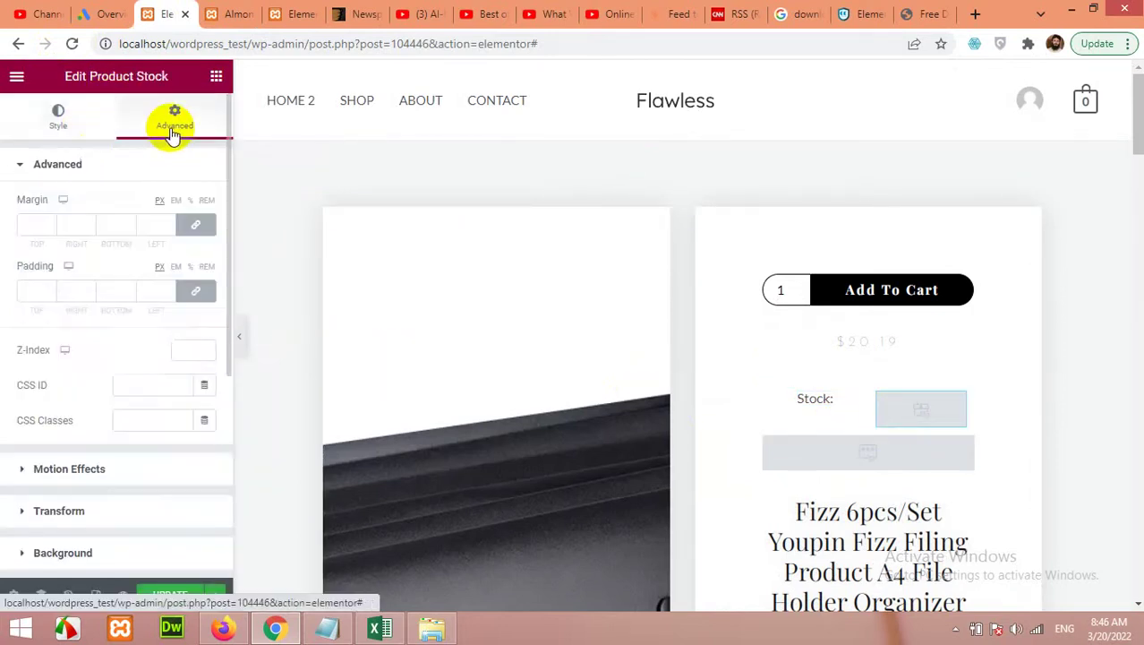
{"action": "left_click", "coordinate": [60, 117]}
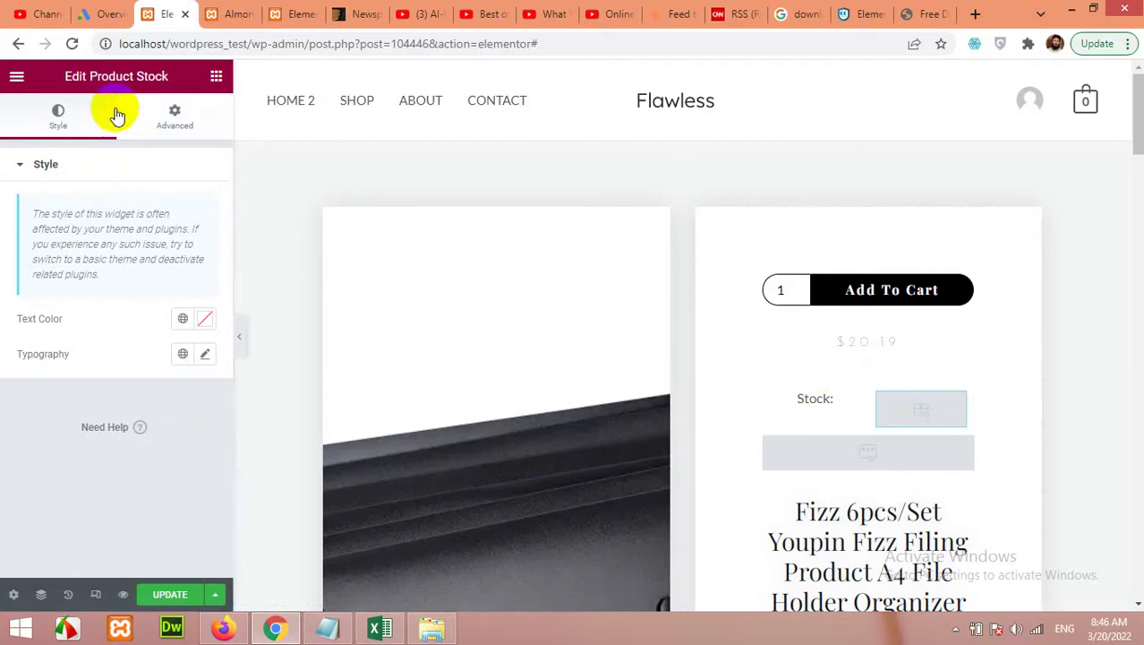
{"action": "scroll", "coordinate": [578, 429], "scroll_direction": "down", "scroll_amount": 7}
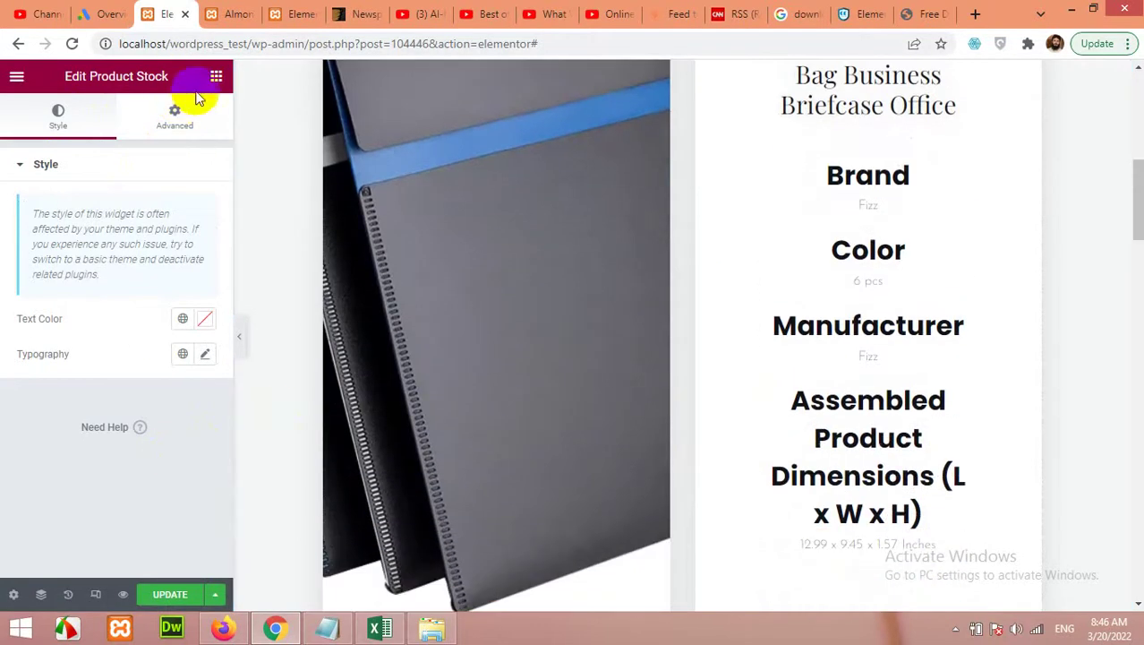
Step: Reopen the Elements panel and browse the Product widgets such as Price, Rating and Stock
{"action": "left_click", "coordinate": [216, 76]}
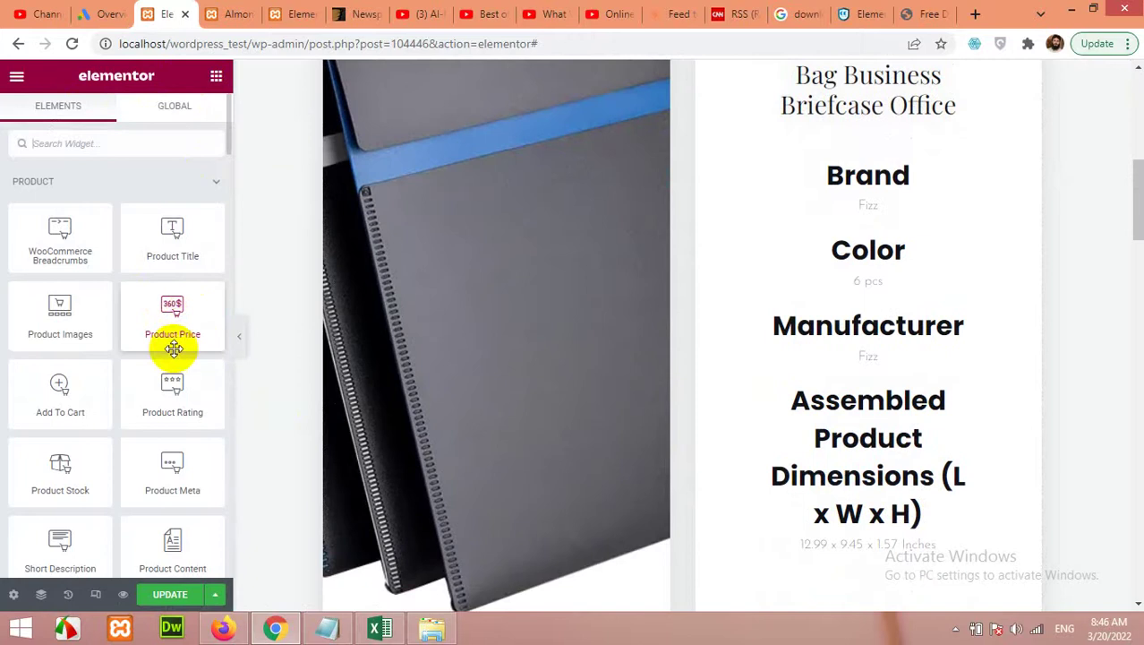
{"action": "scroll", "coordinate": [134, 408], "scroll_direction": "down", "scroll_amount": 3}
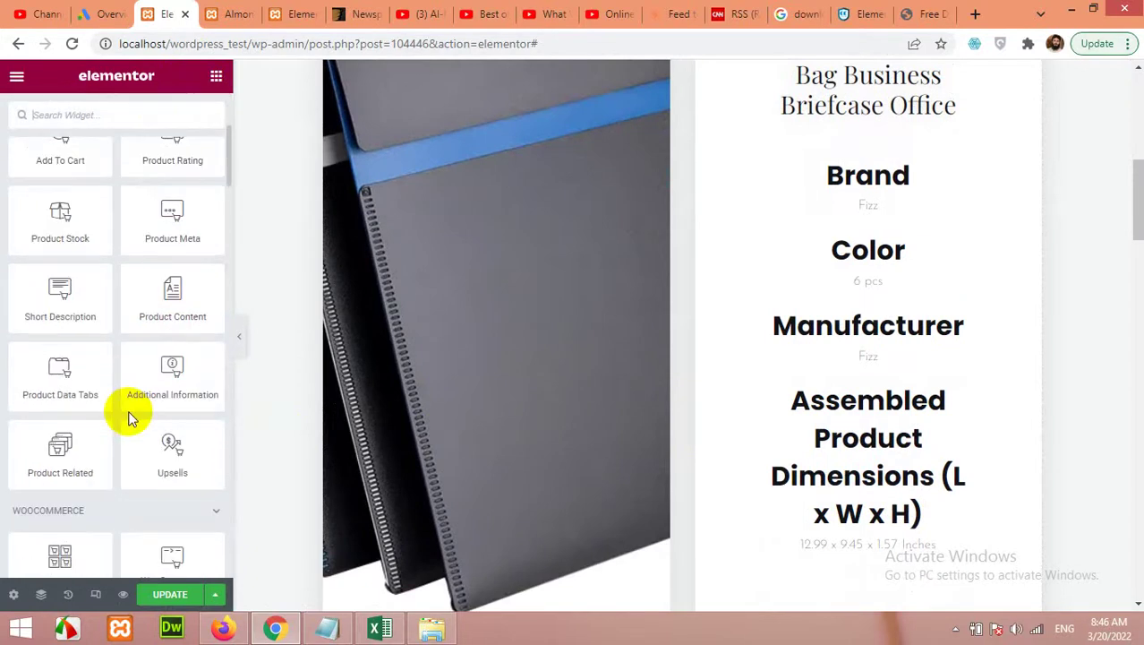
{"action": "scroll", "coordinate": [129, 419], "scroll_direction": "up", "scroll_amount": 3}
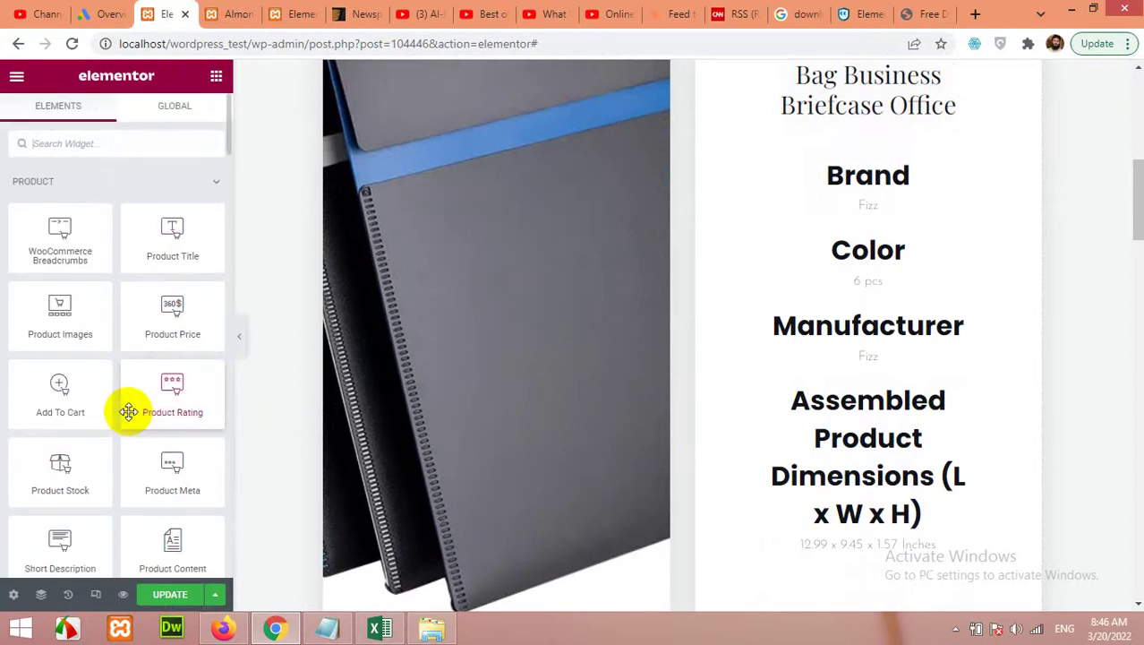
{"action": "scroll", "coordinate": [354, 395], "scroll_direction": "up", "scroll_amount": 3}
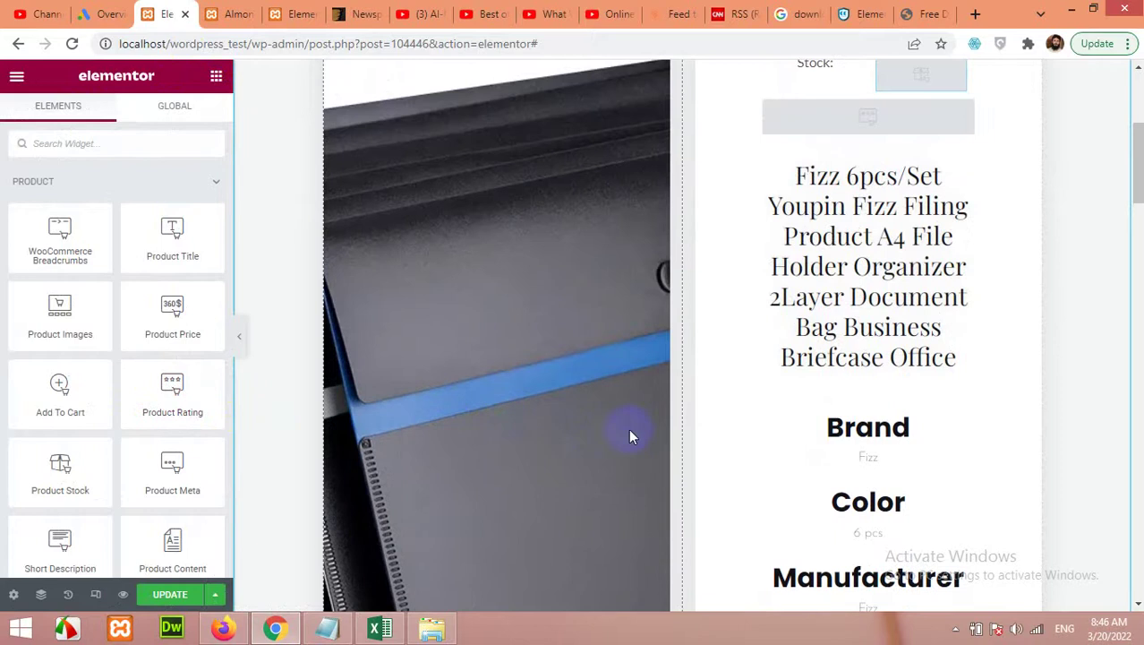